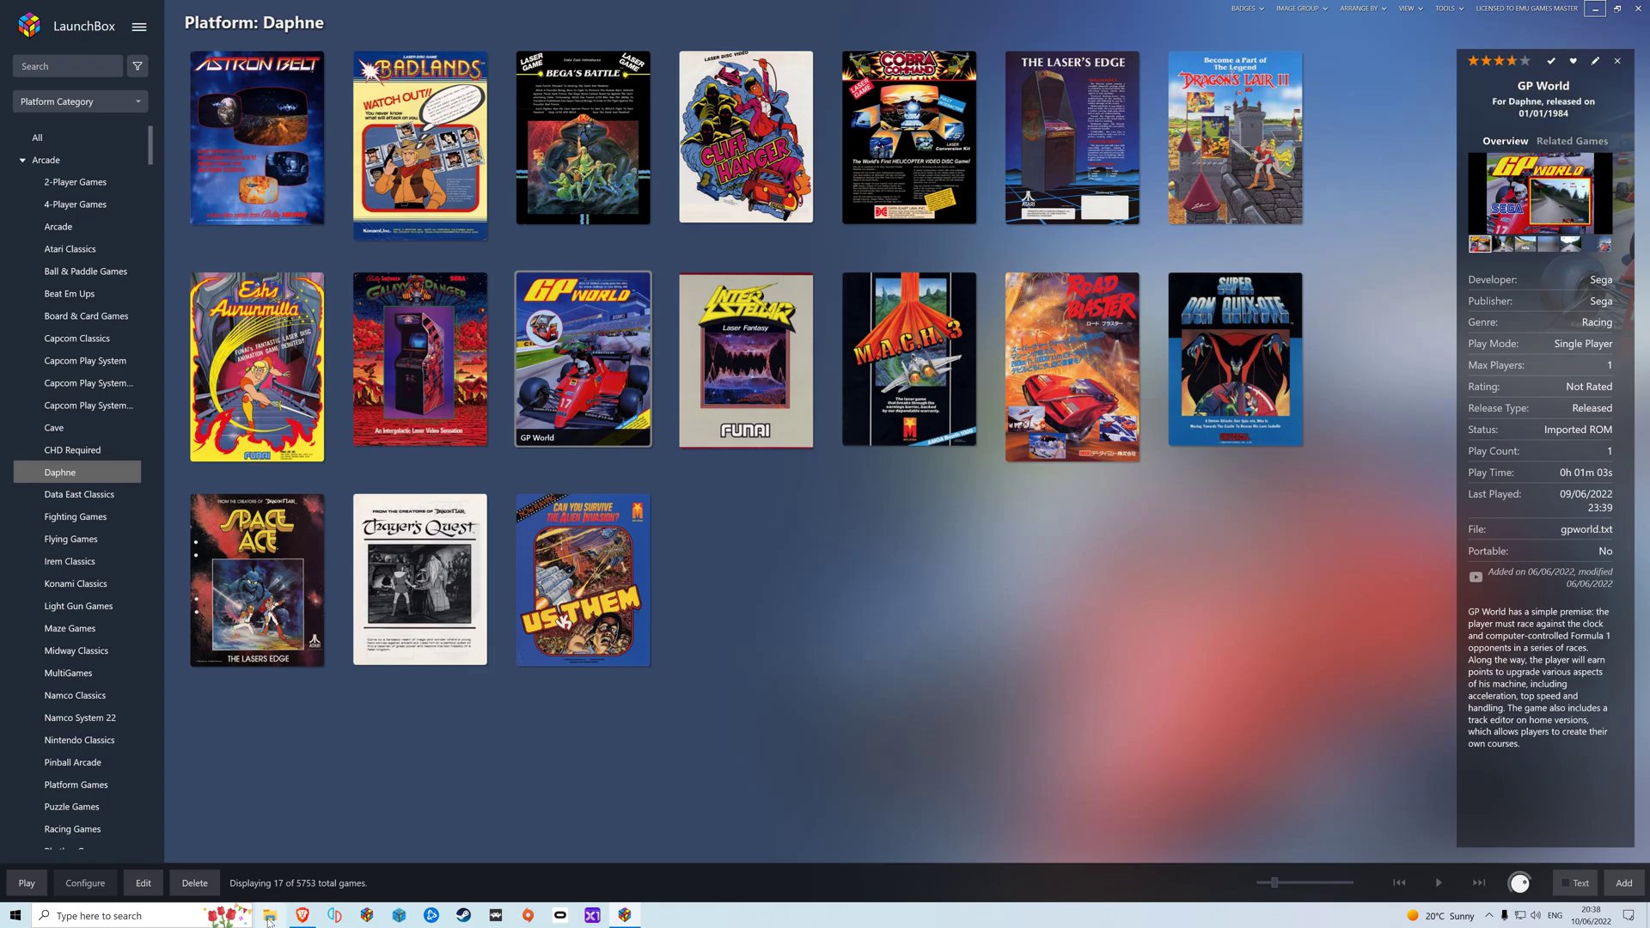
Browse File Explorer to H:\LaunchBox\Emulators\Daphne on the NVMe storage drive.
click(269, 918)
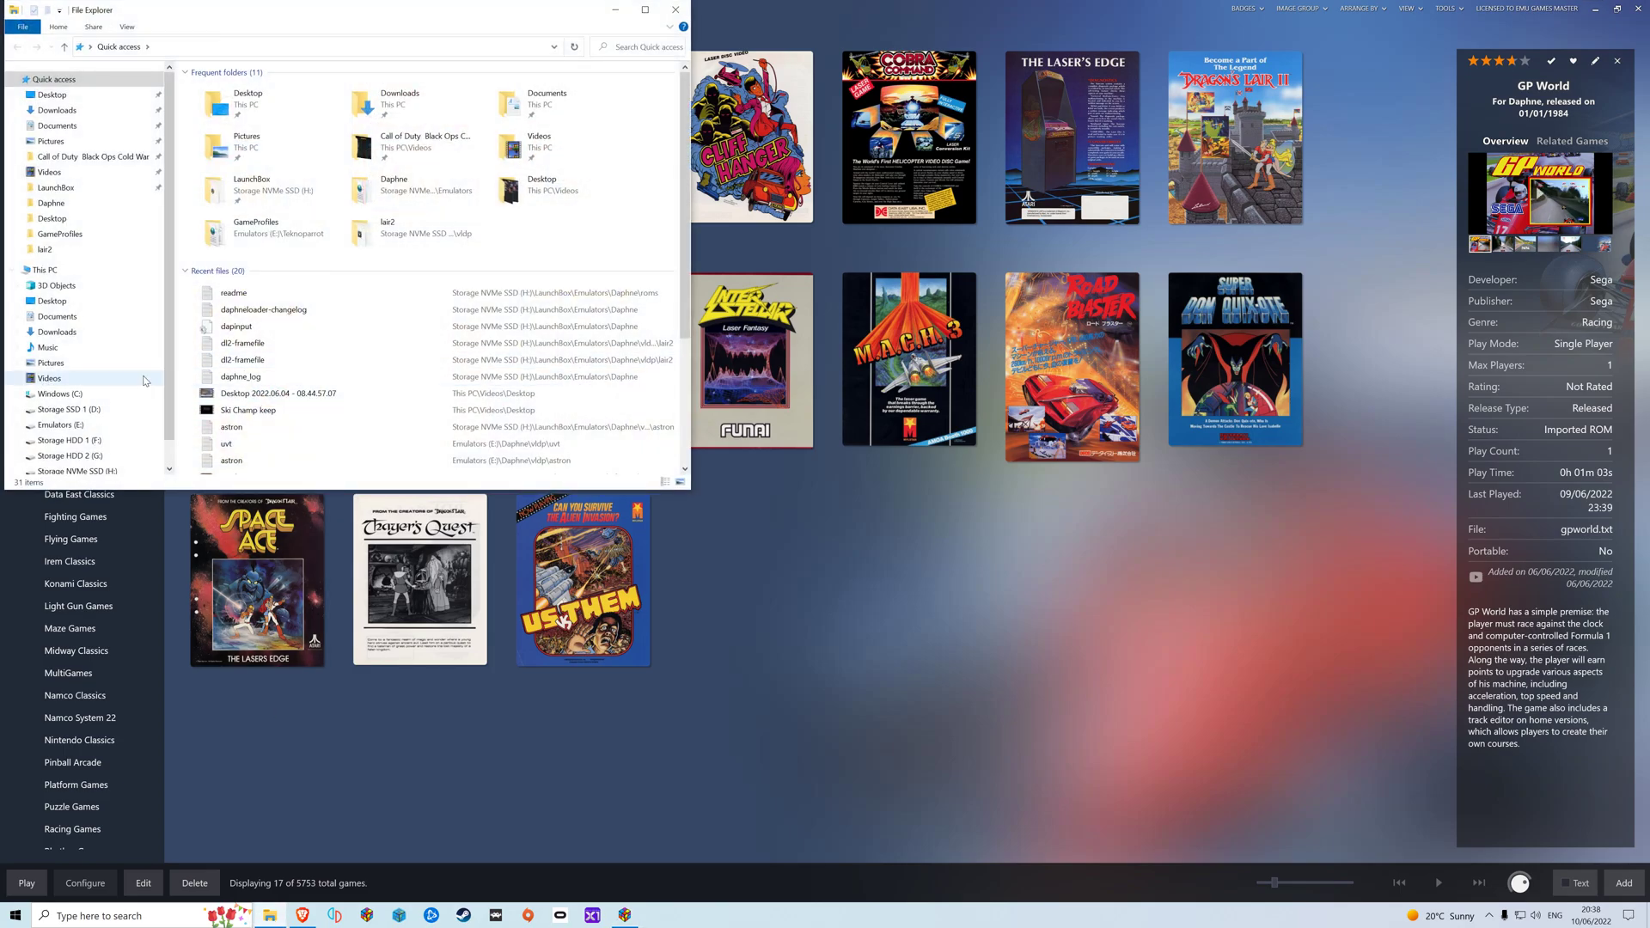
click(89, 473)
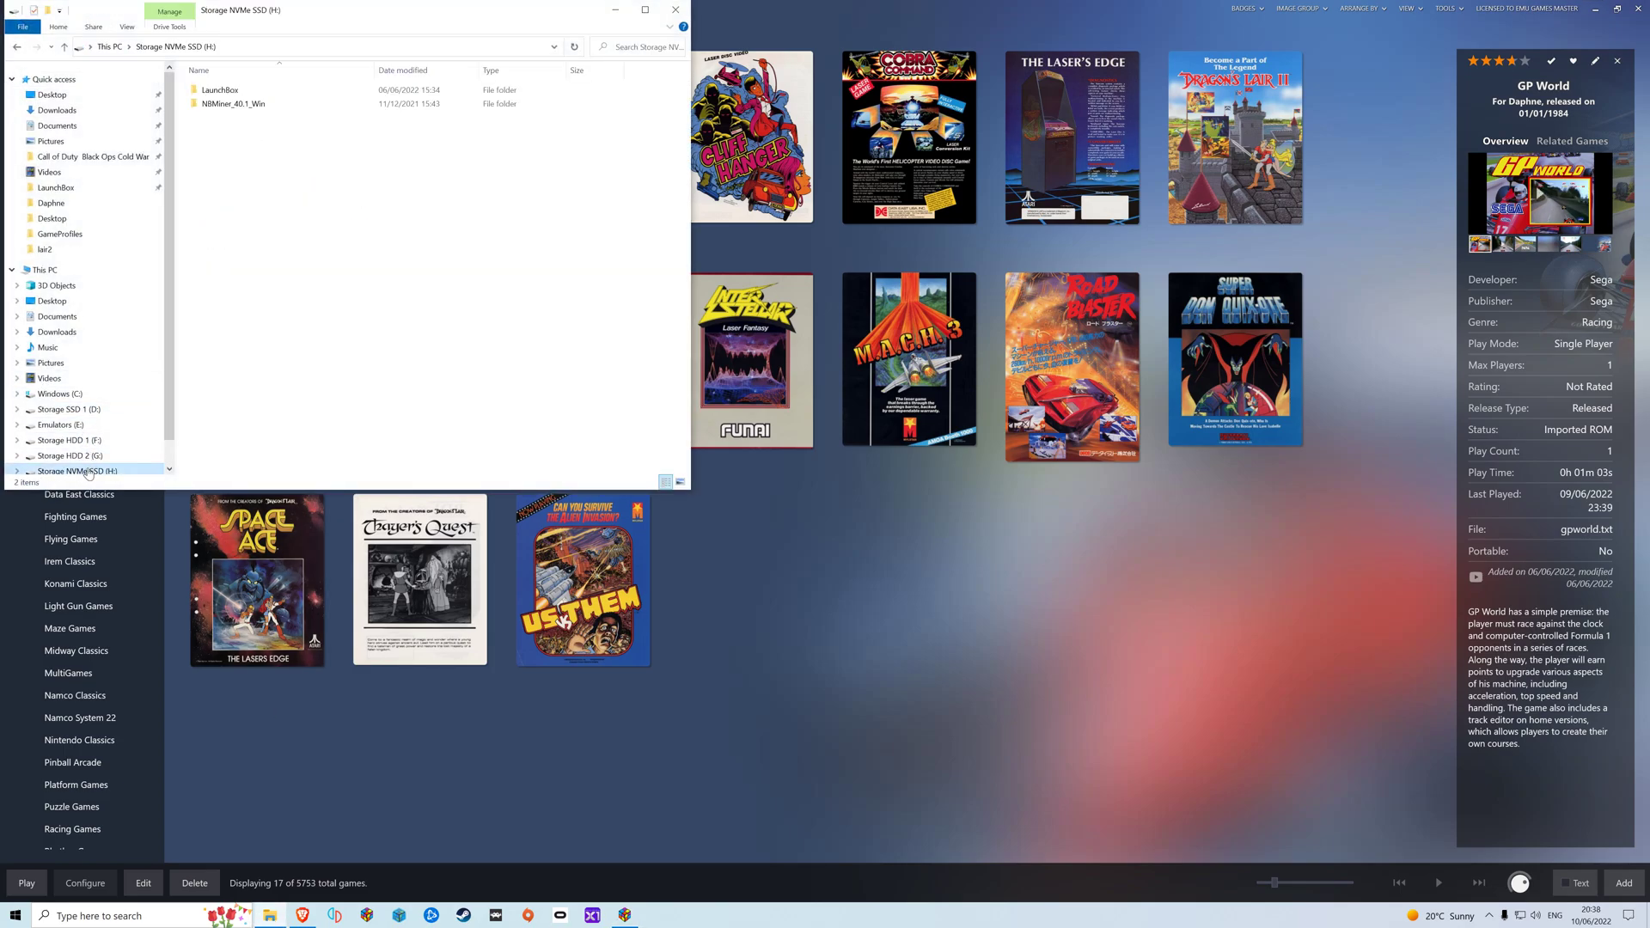
drag(311, 21, 397, 135)
double_click(307, 203)
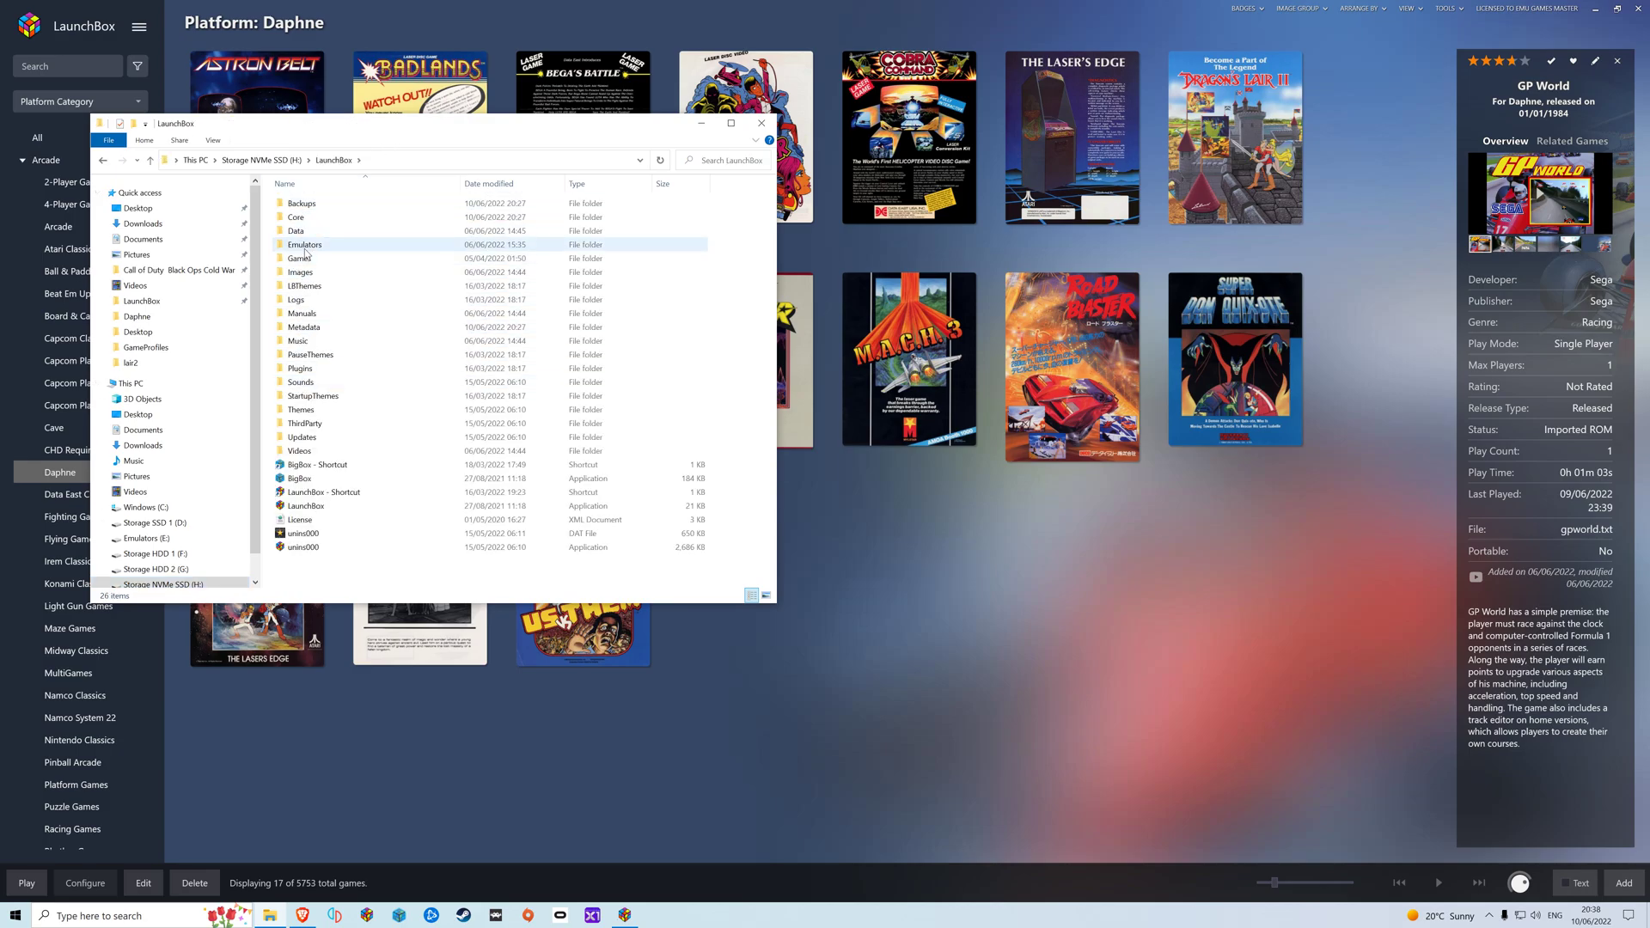
double_click(304, 245)
double_click(302, 205)
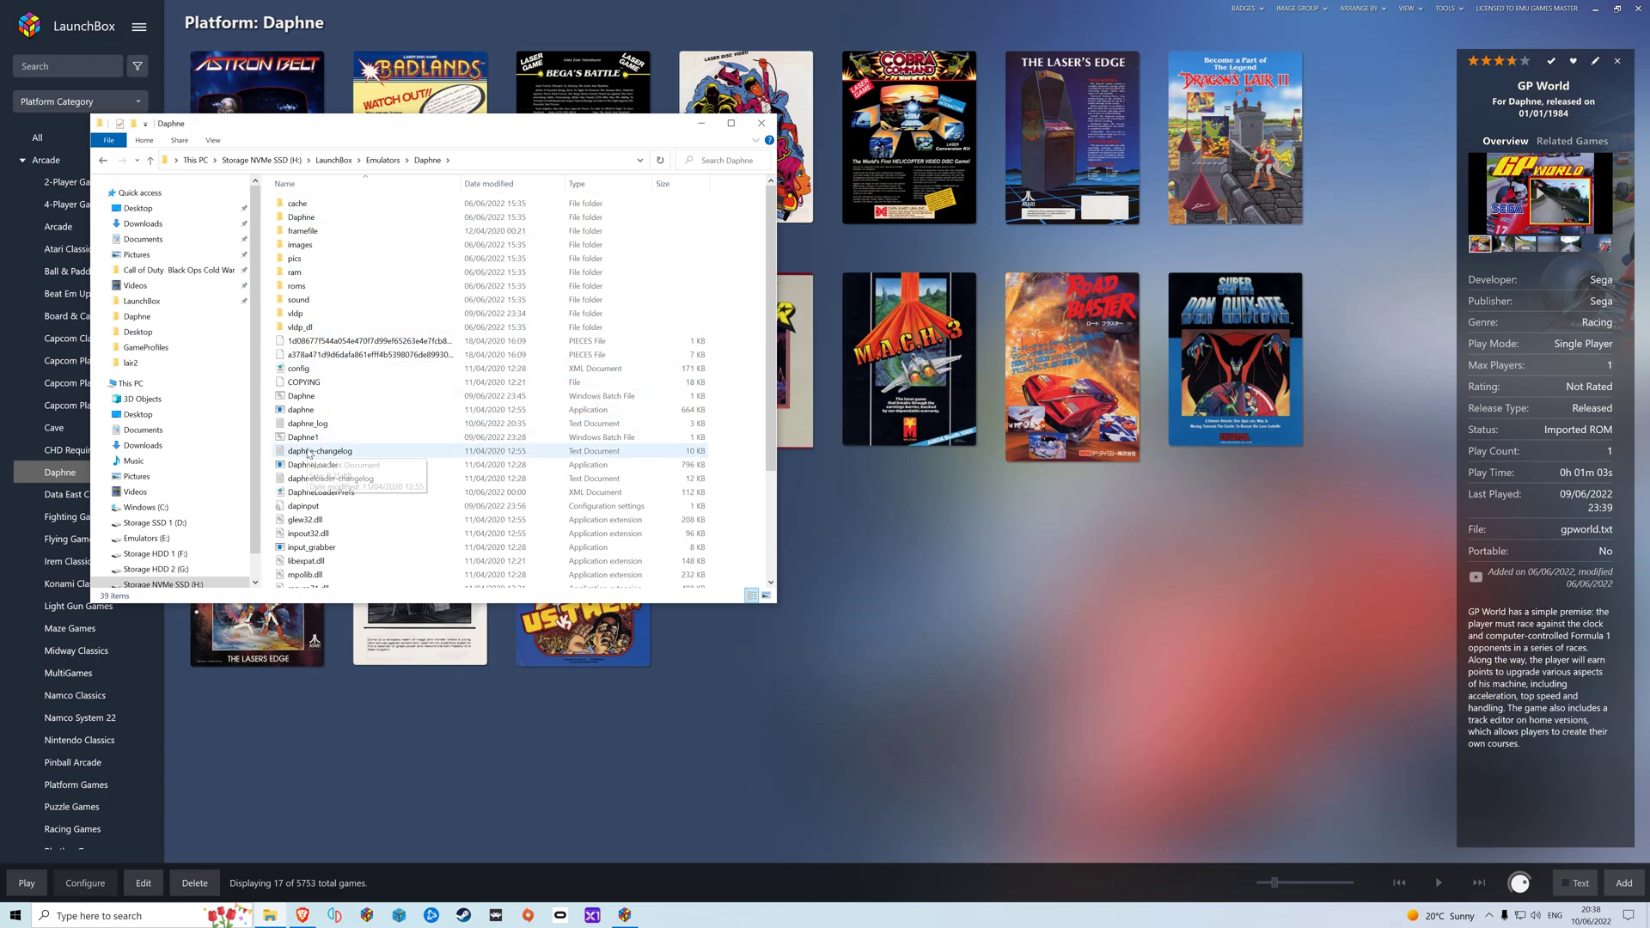
Open Daphne.bat in Notepad++, highlight the H:\LaunchBox\Emulators\ framefile path, then close it.
right_click(305, 400)
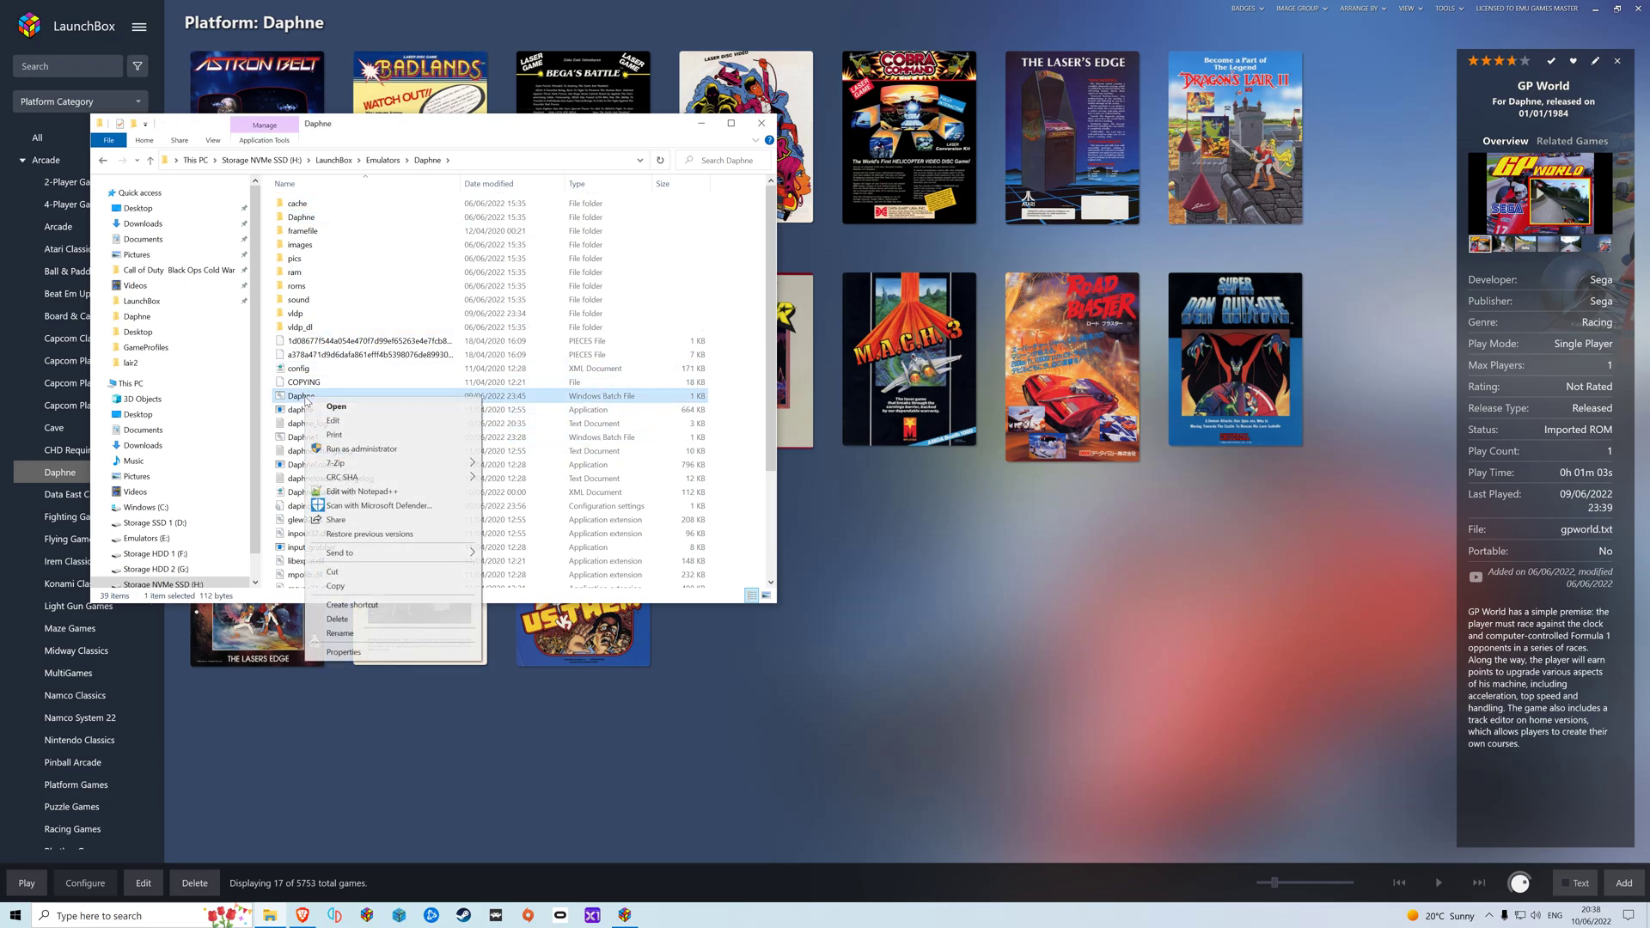
click(335, 491)
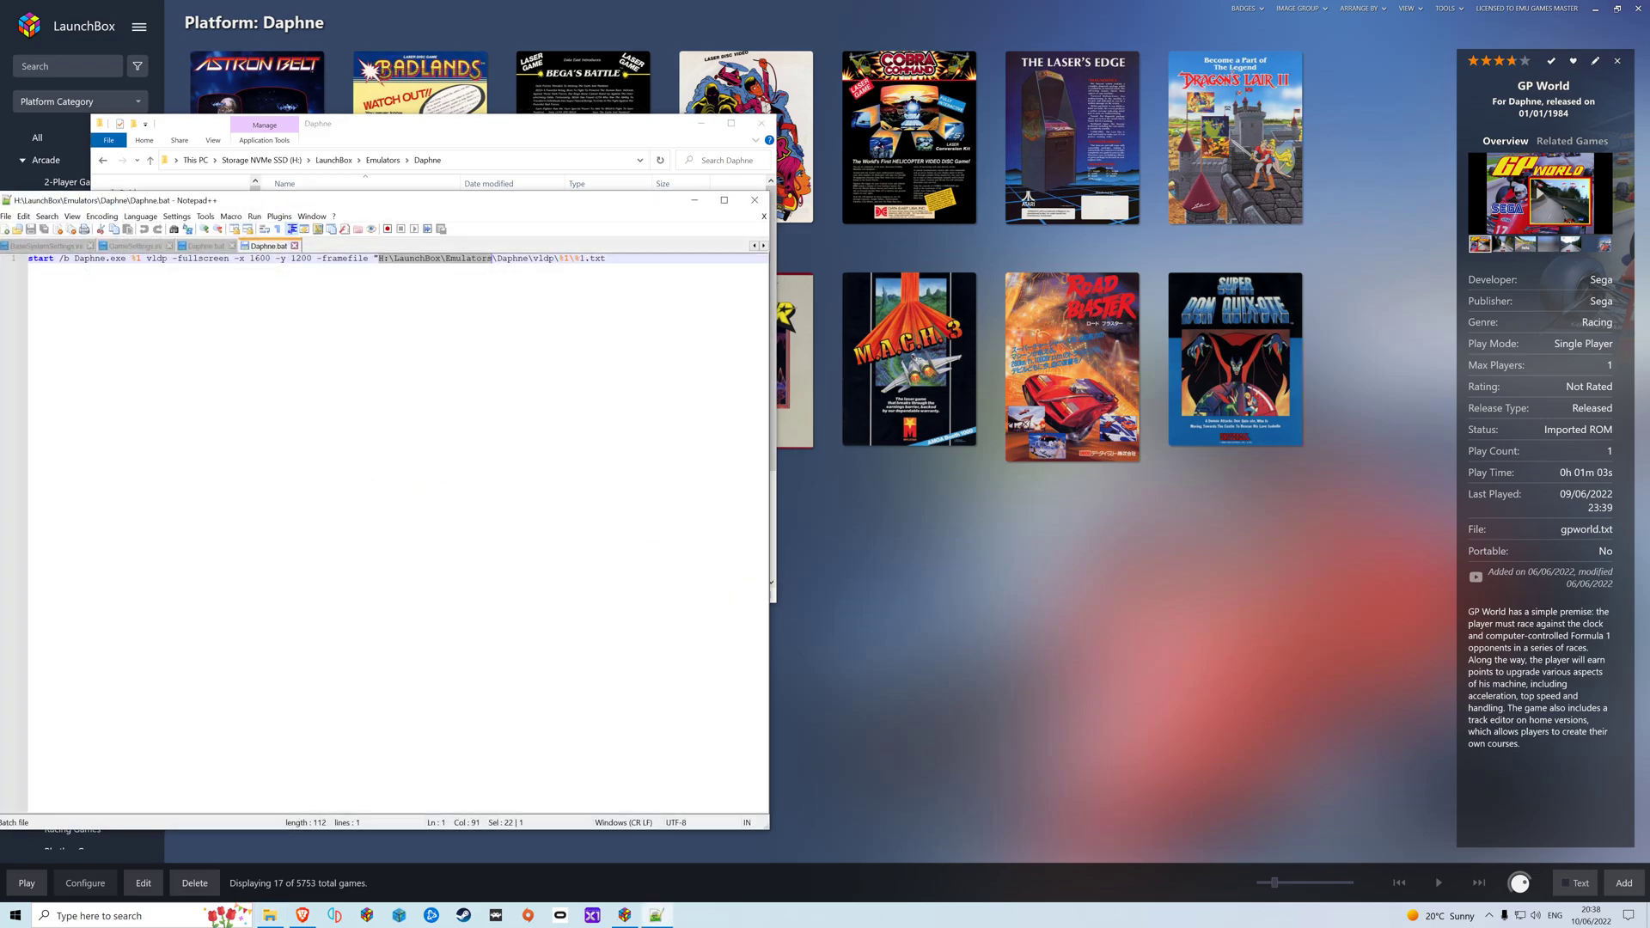
key(ctrl+a)
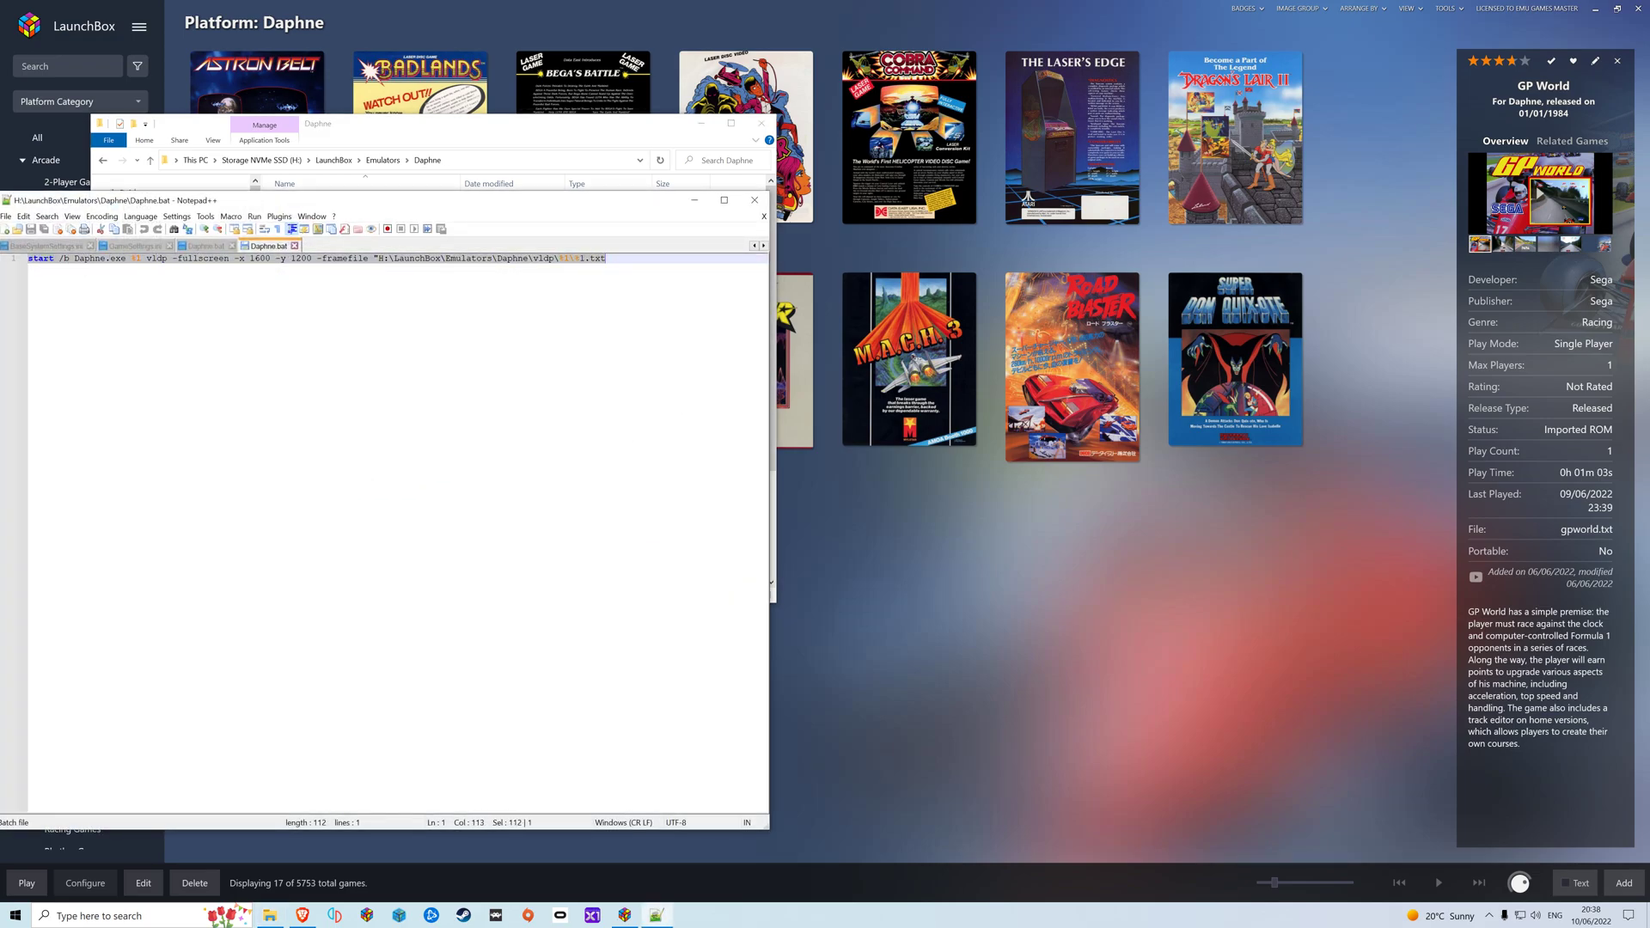
click(383, 259)
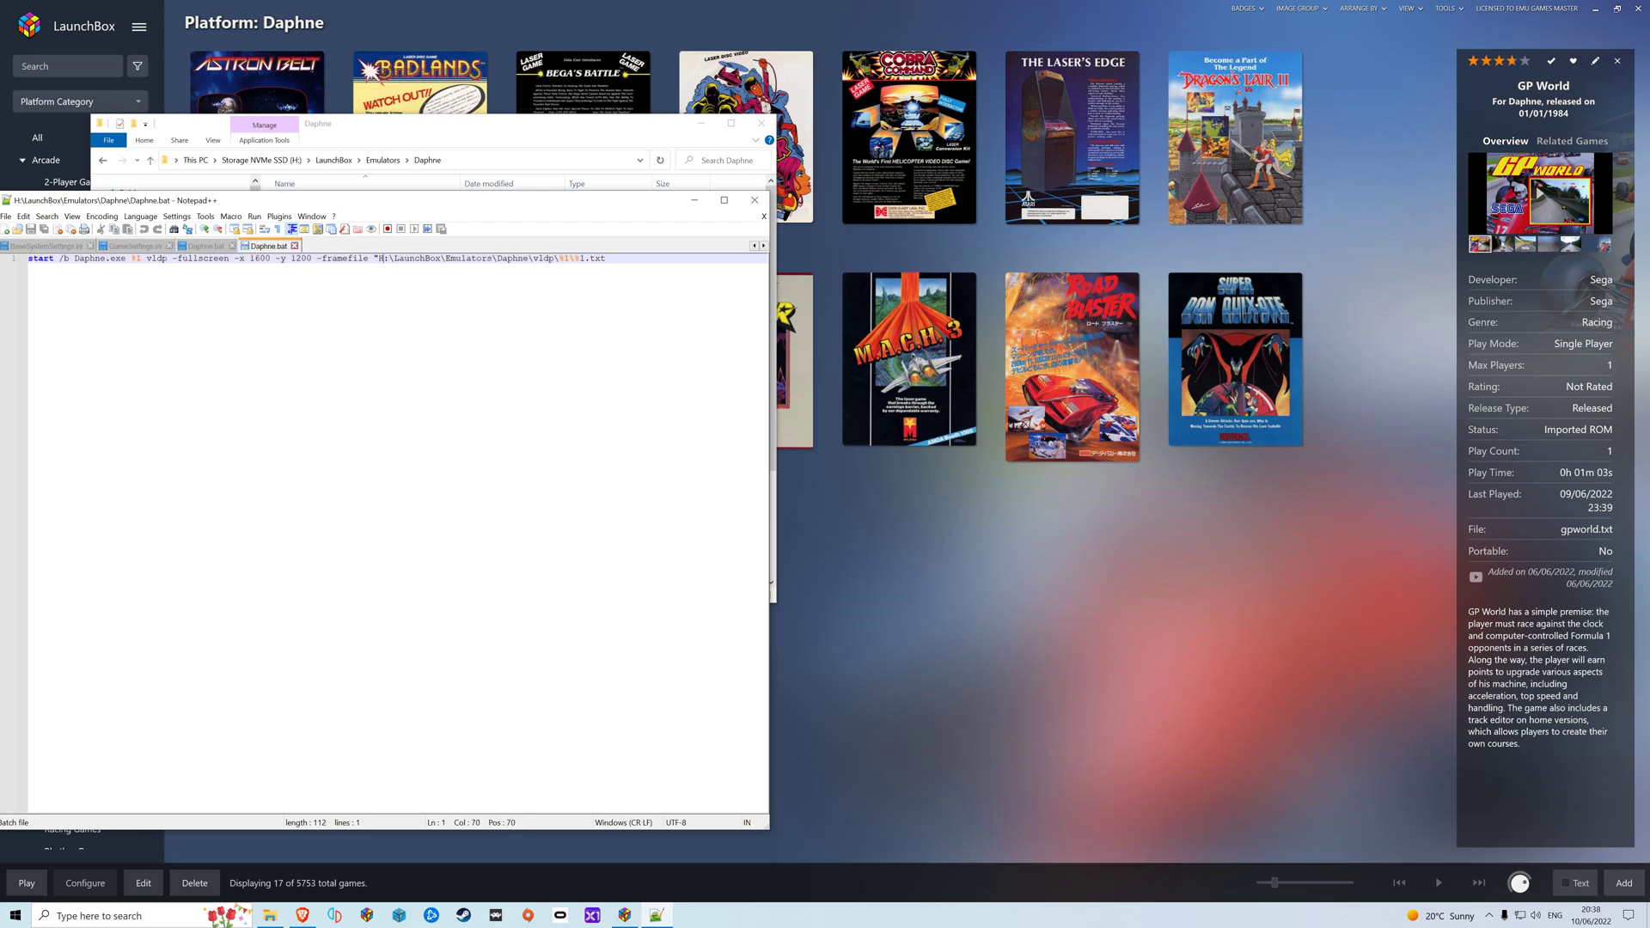
drag(382, 260, 498, 260)
click(748, 203)
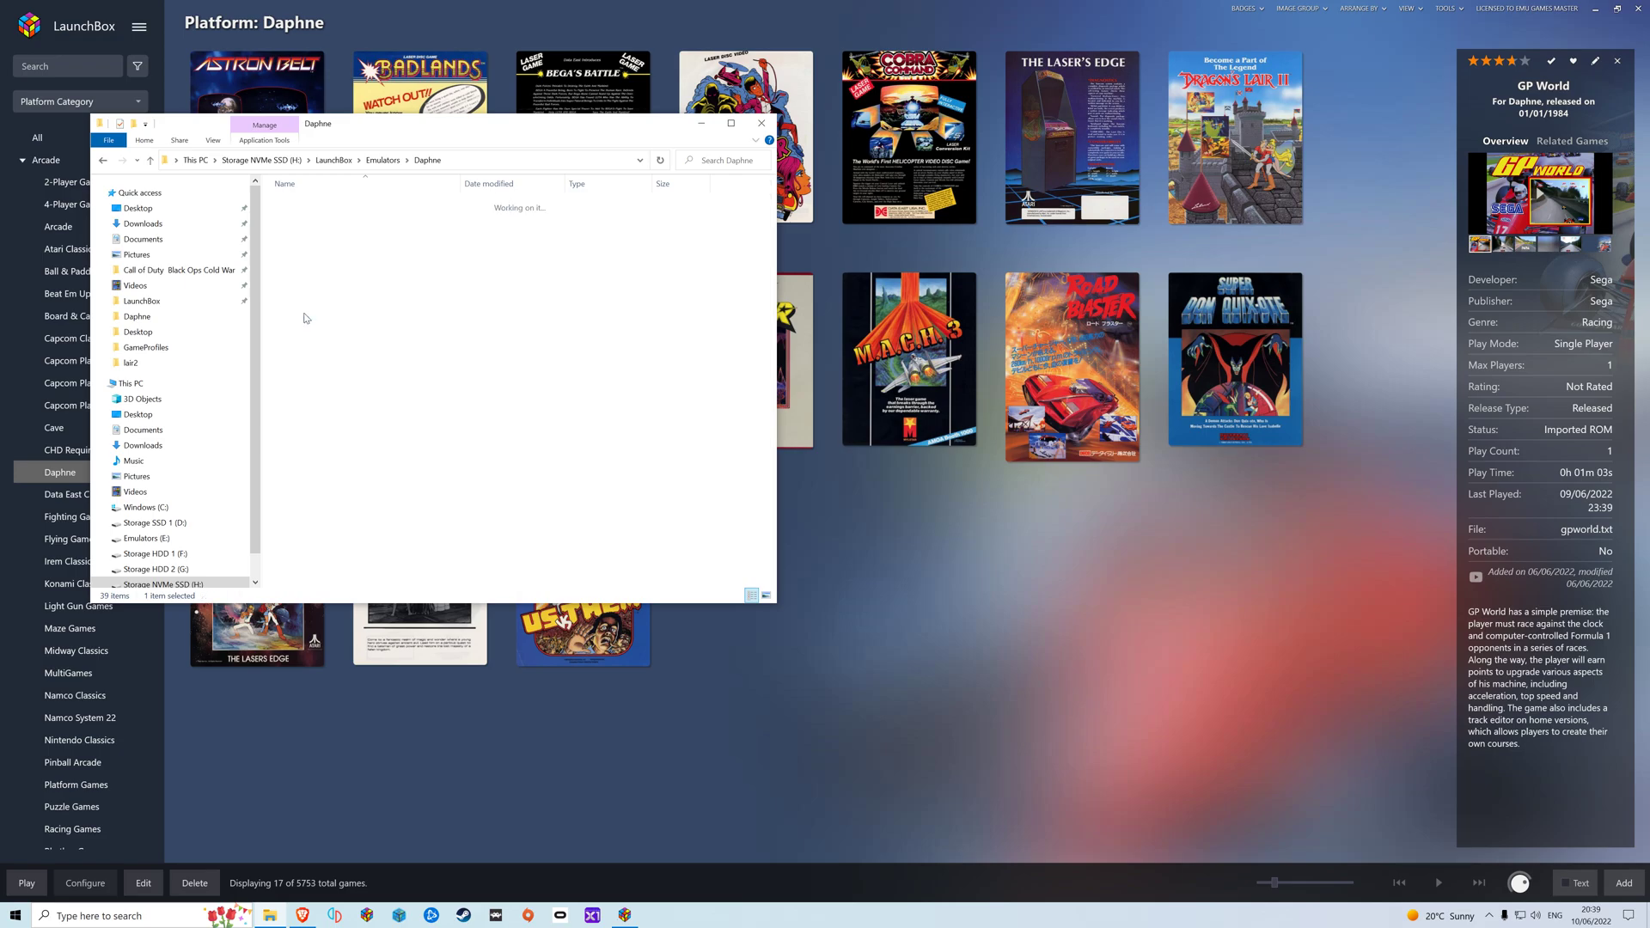
Check the vldp_dl folder (ace, lair, lair2, tq) and the vldp folder, then close Explorer.
click(427, 160)
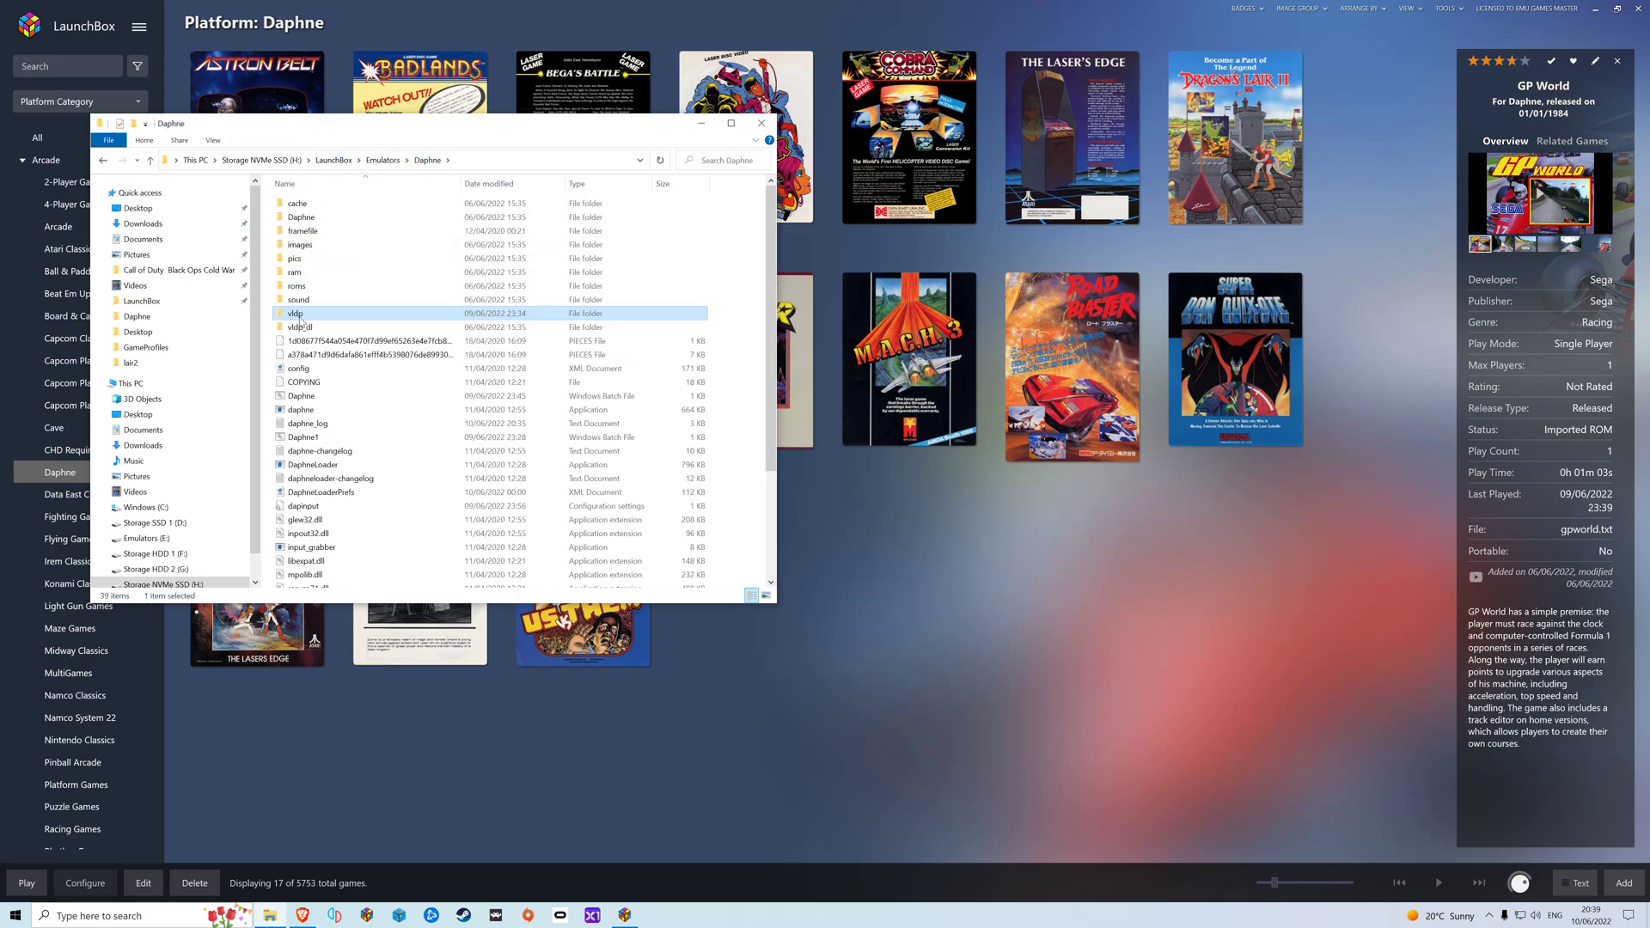
double_click(300, 326)
drag(297, 279, 373, 190)
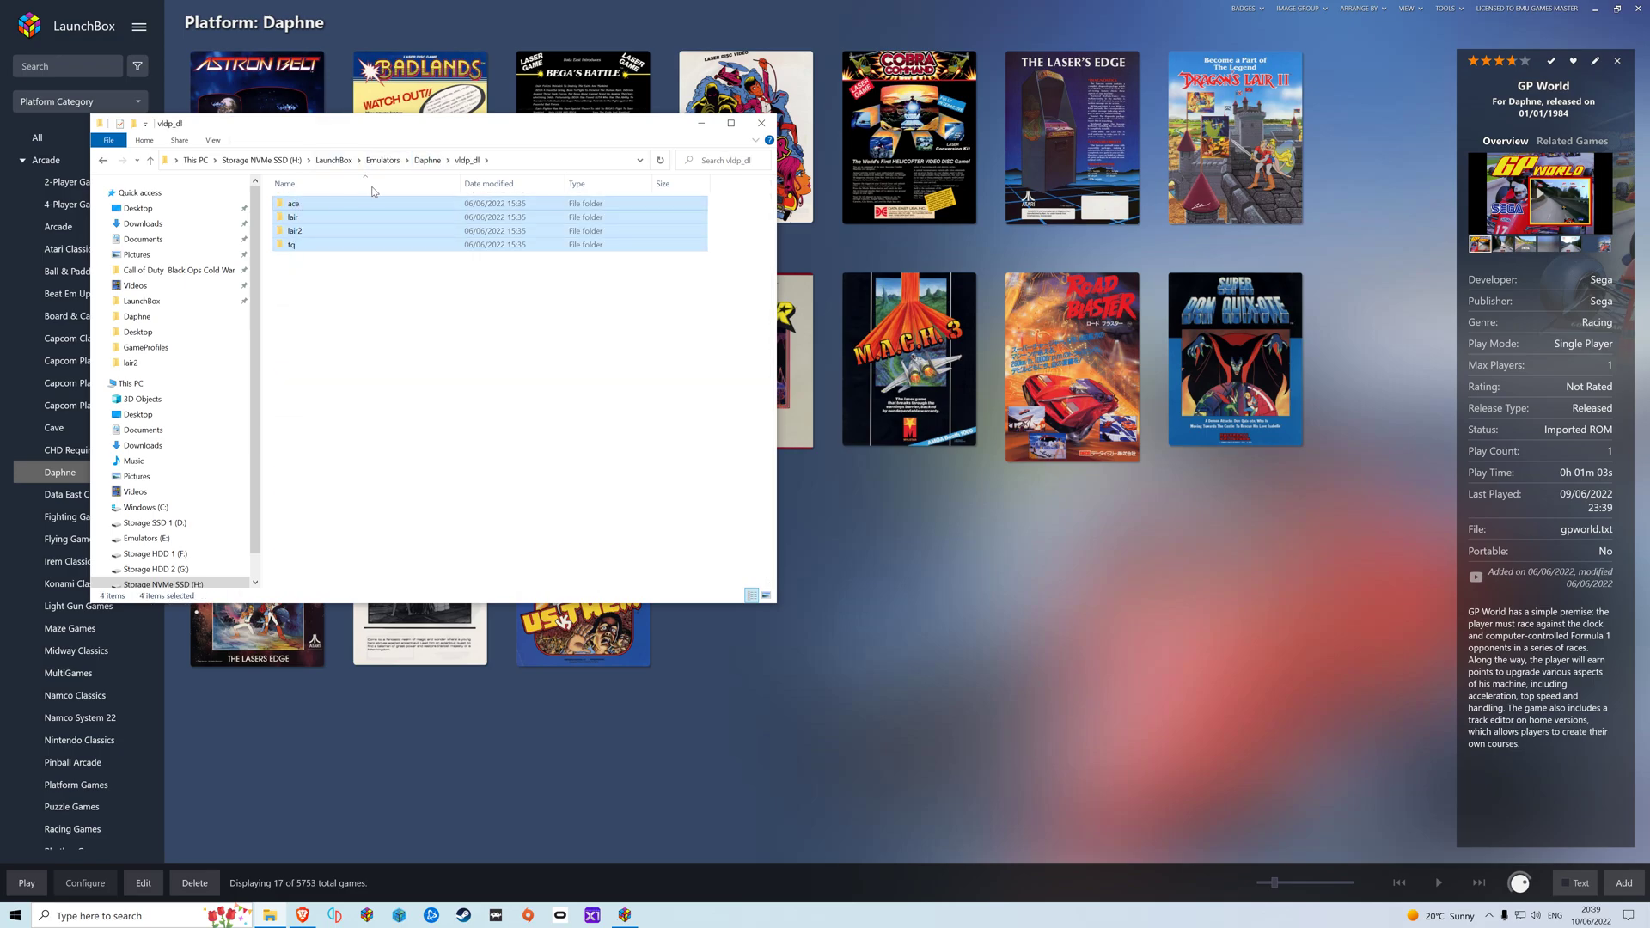
click(427, 160)
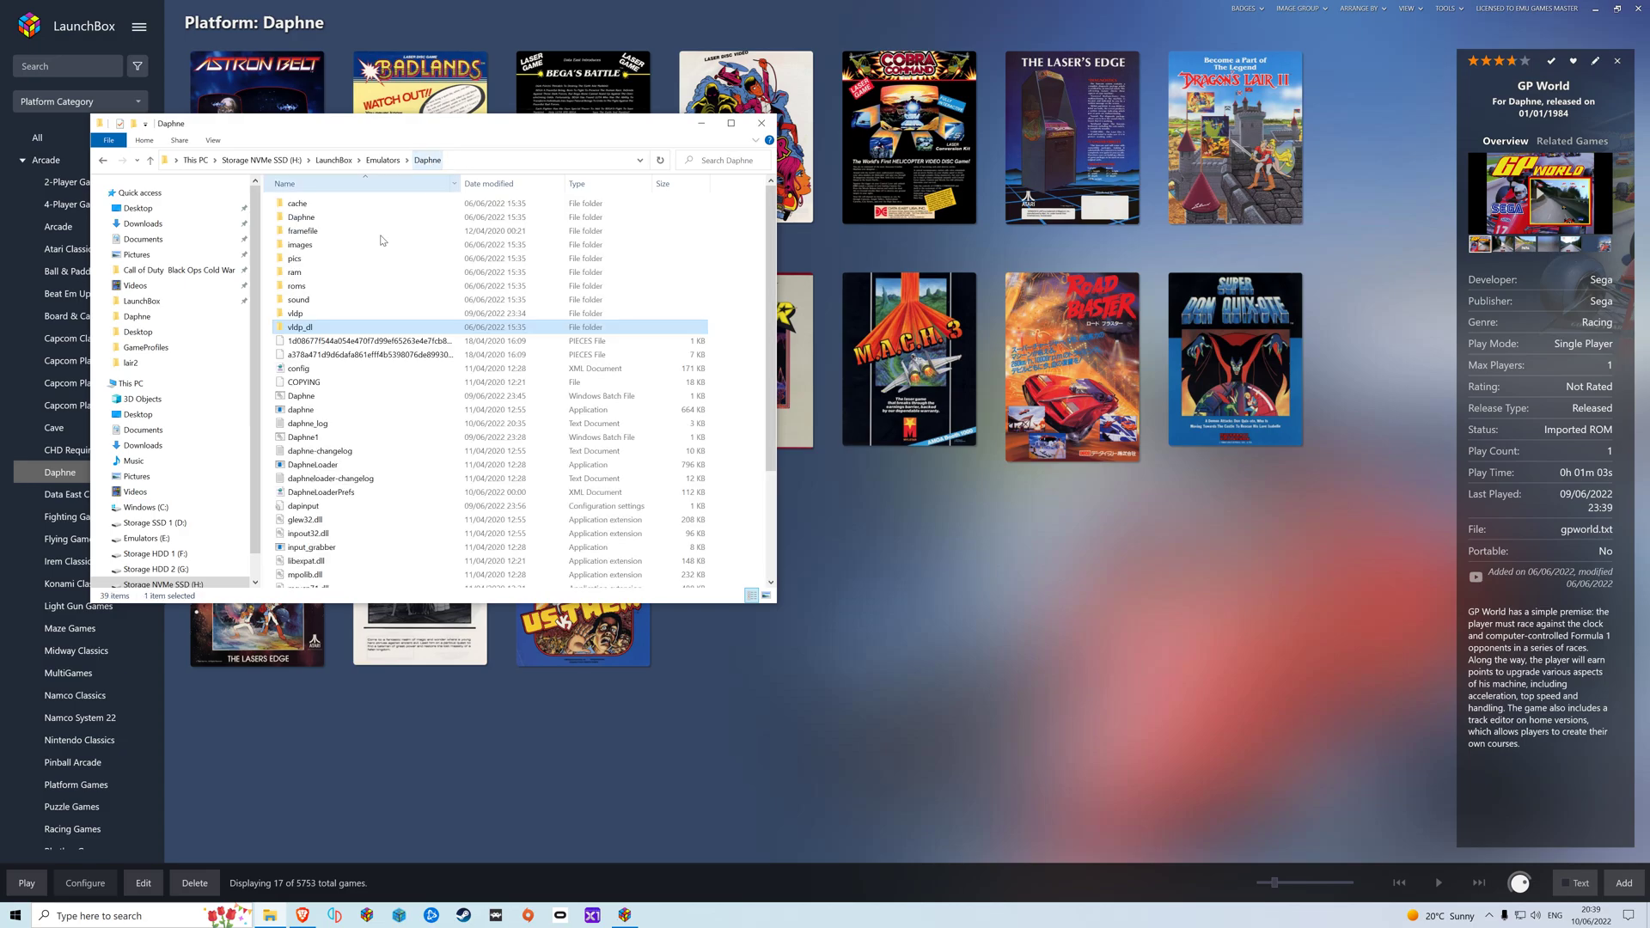
double_click(300, 315)
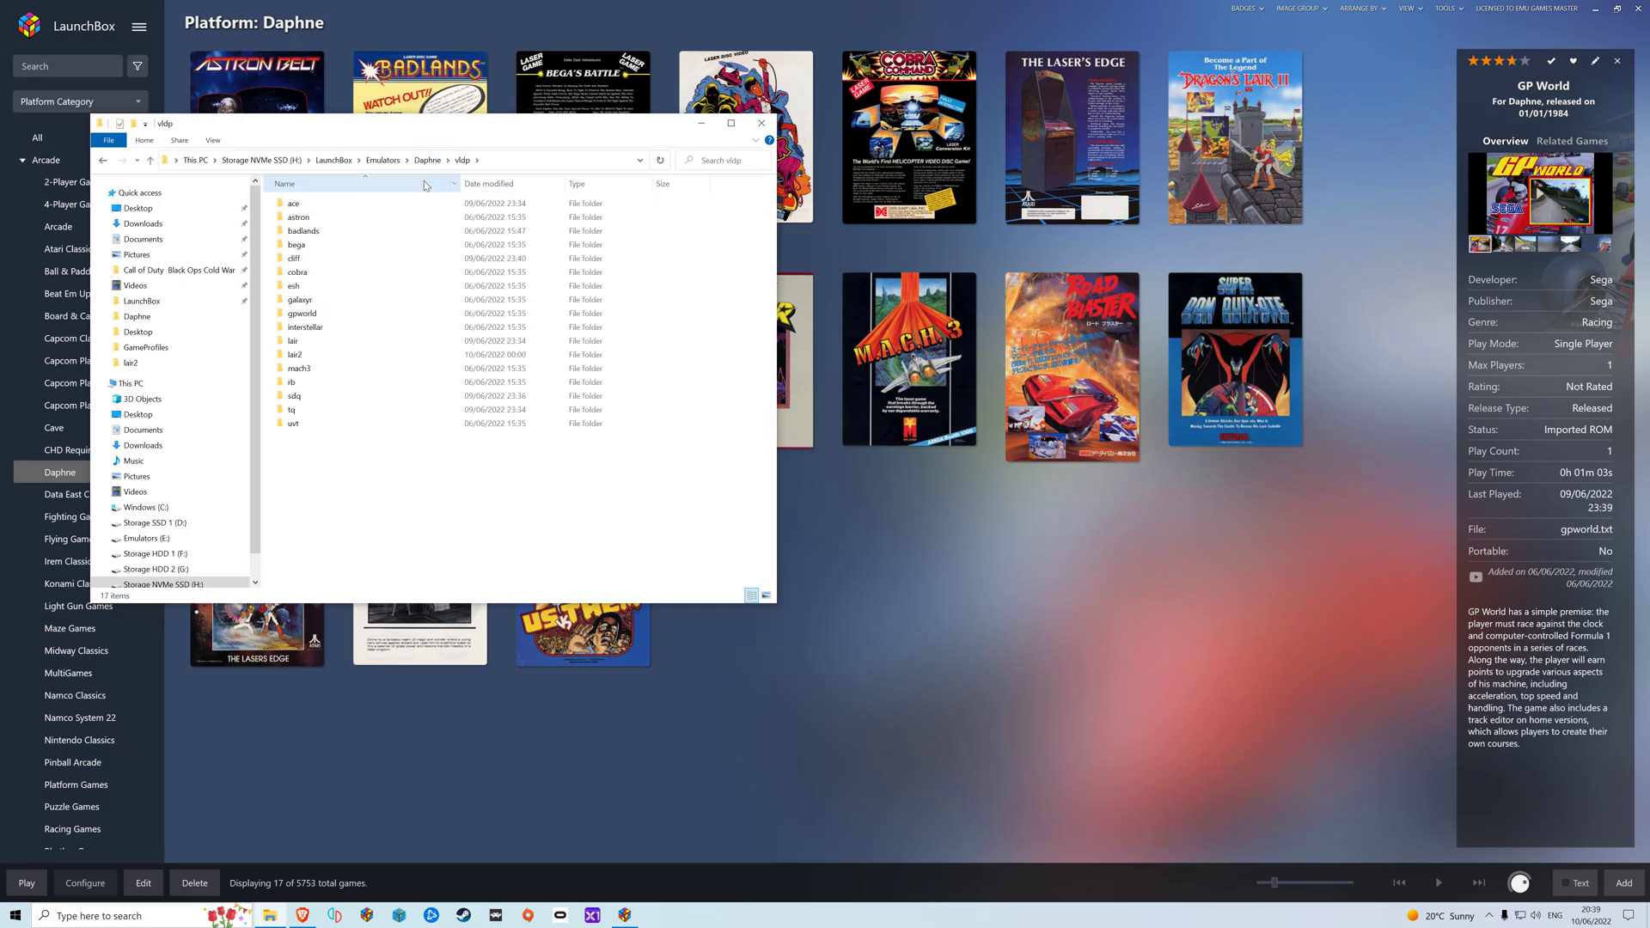
click(761, 123)
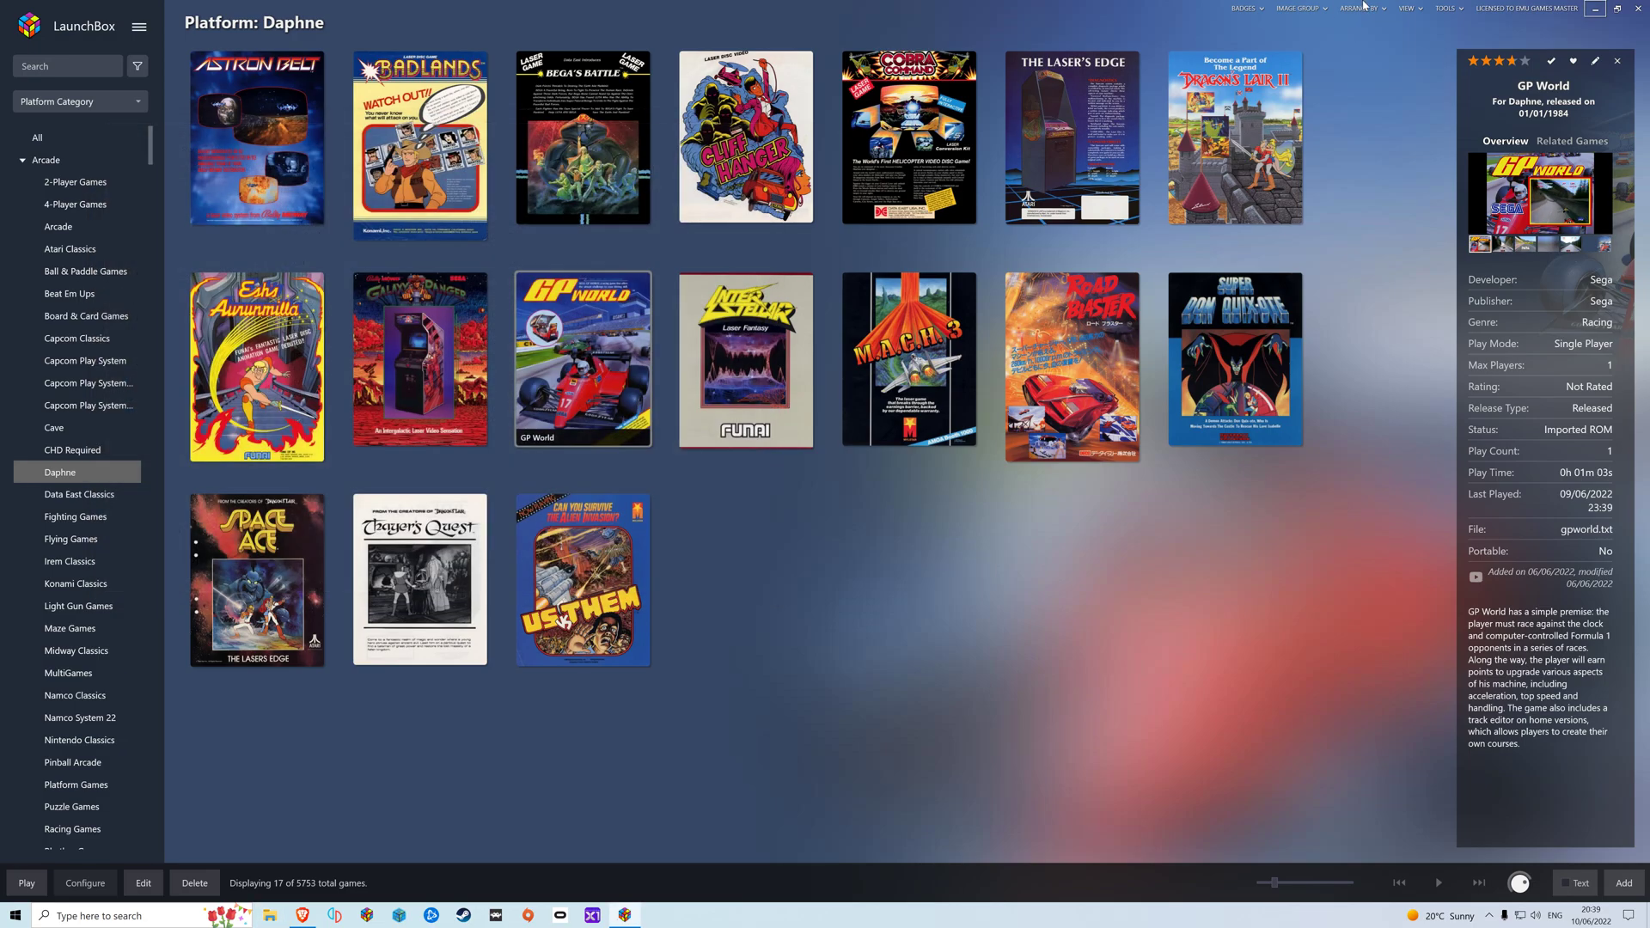
Start the Import ROMs wizard and choose to add individual files.
click(1462, 9)
mouse_move(1461, 26)
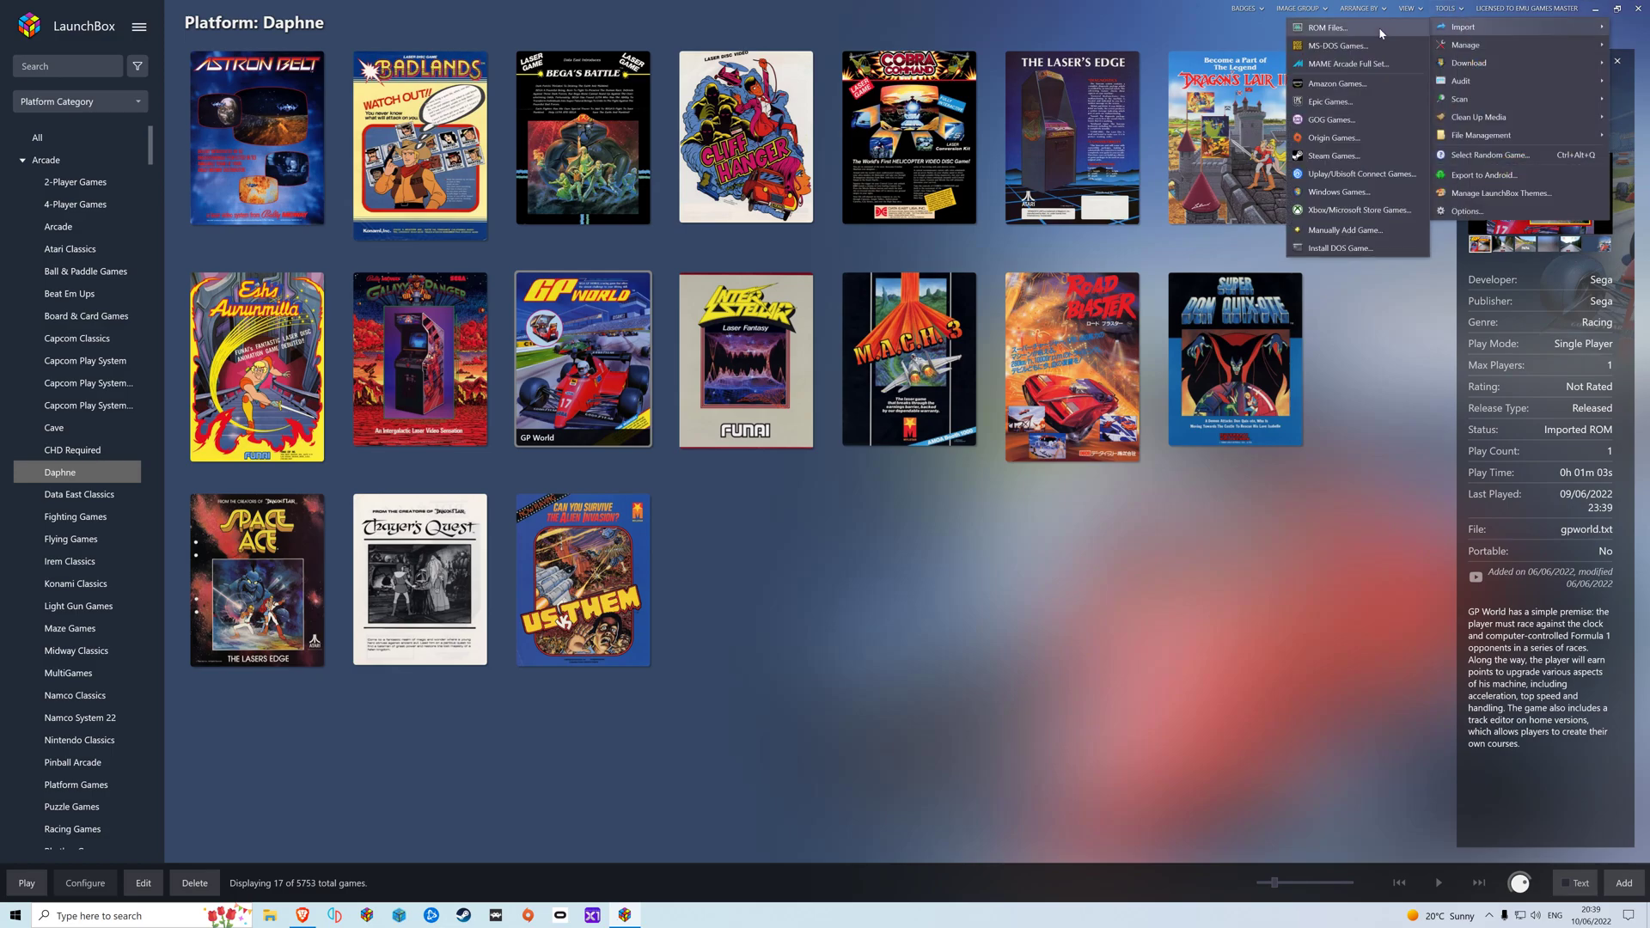
click(1381, 33)
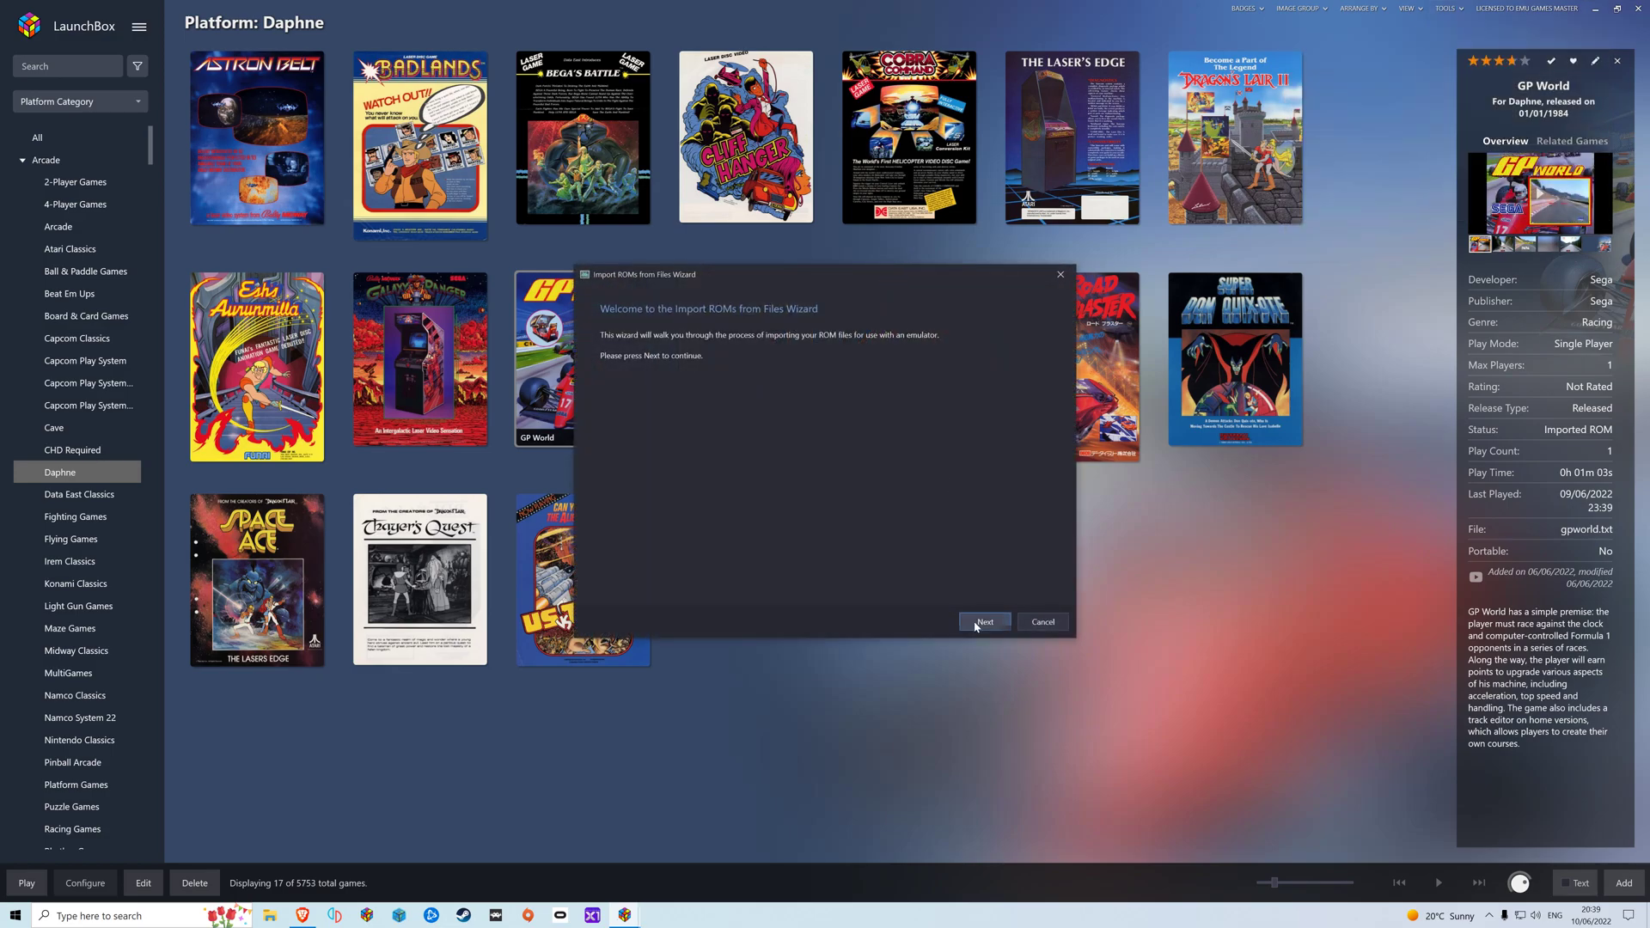
click(979, 622)
click(690, 580)
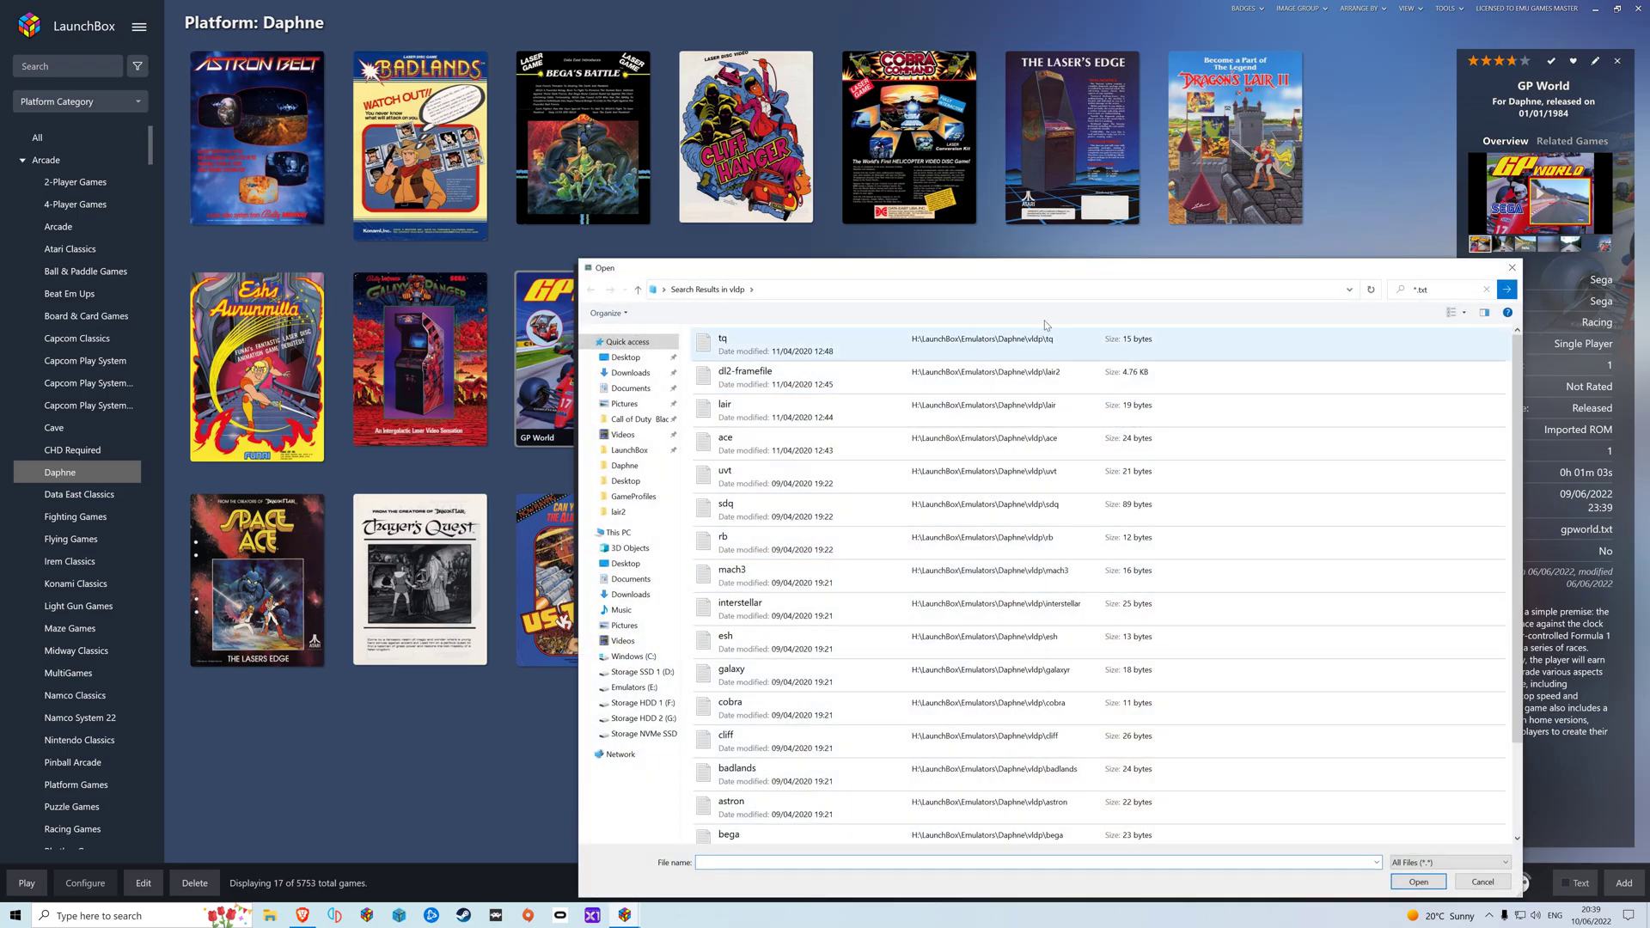
Search H:\LaunchBox\Emulators\Daphne\vldp for *.txt and add all matching game files.
click(1487, 289)
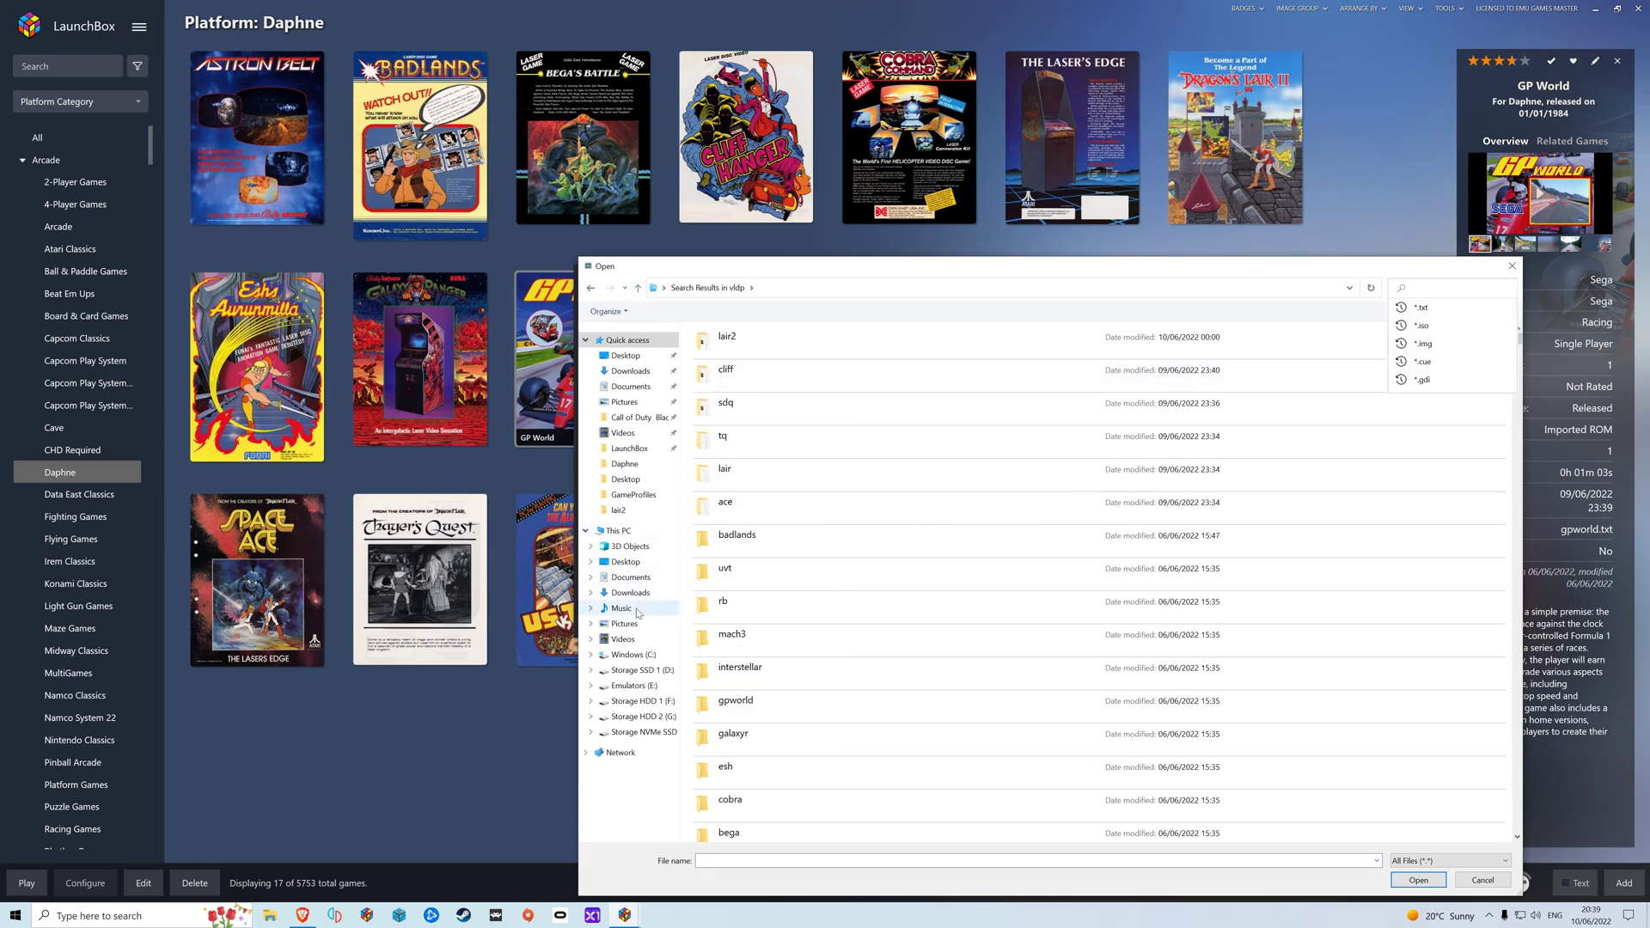
click(642, 732)
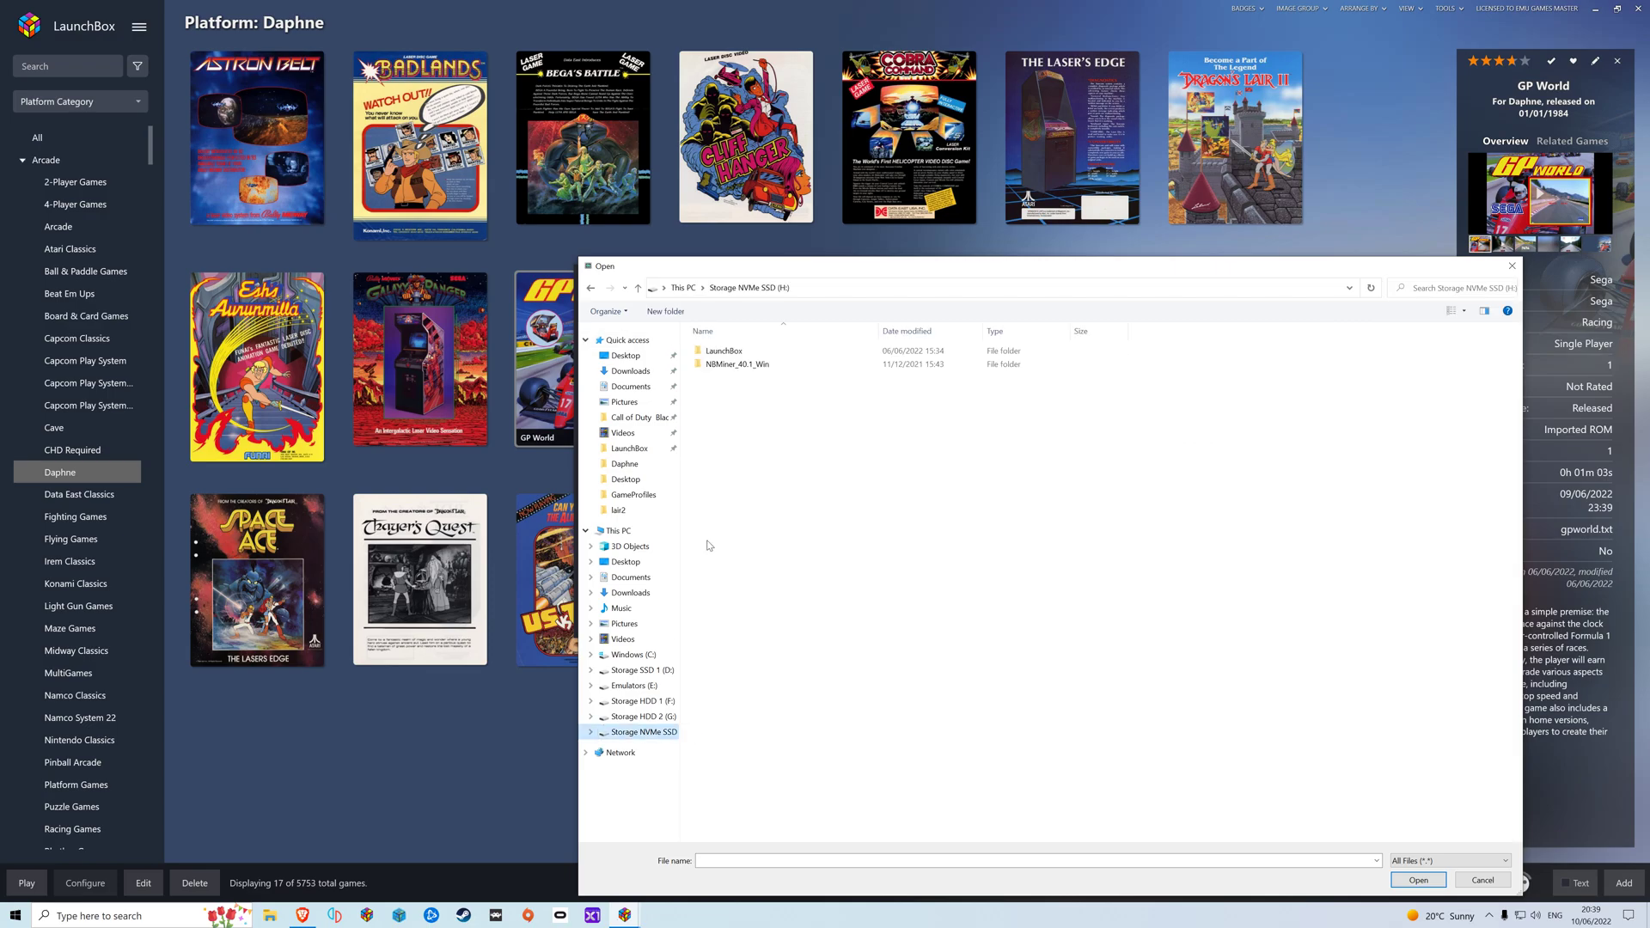
double_click(723, 353)
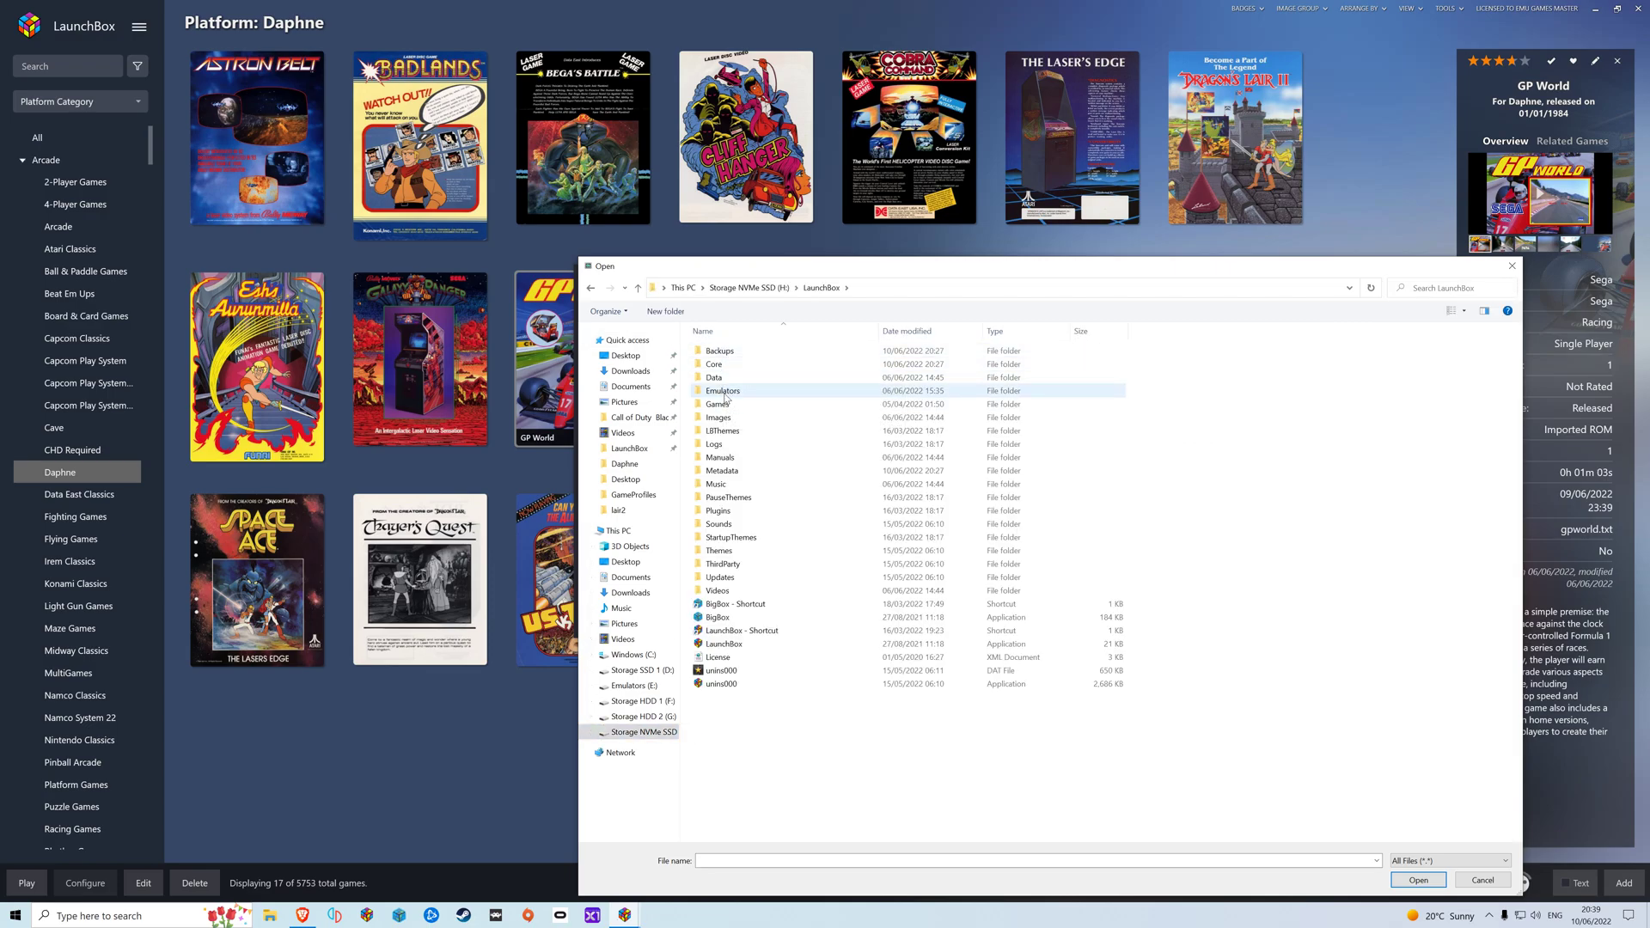
double_click(725, 393)
double_click(718, 356)
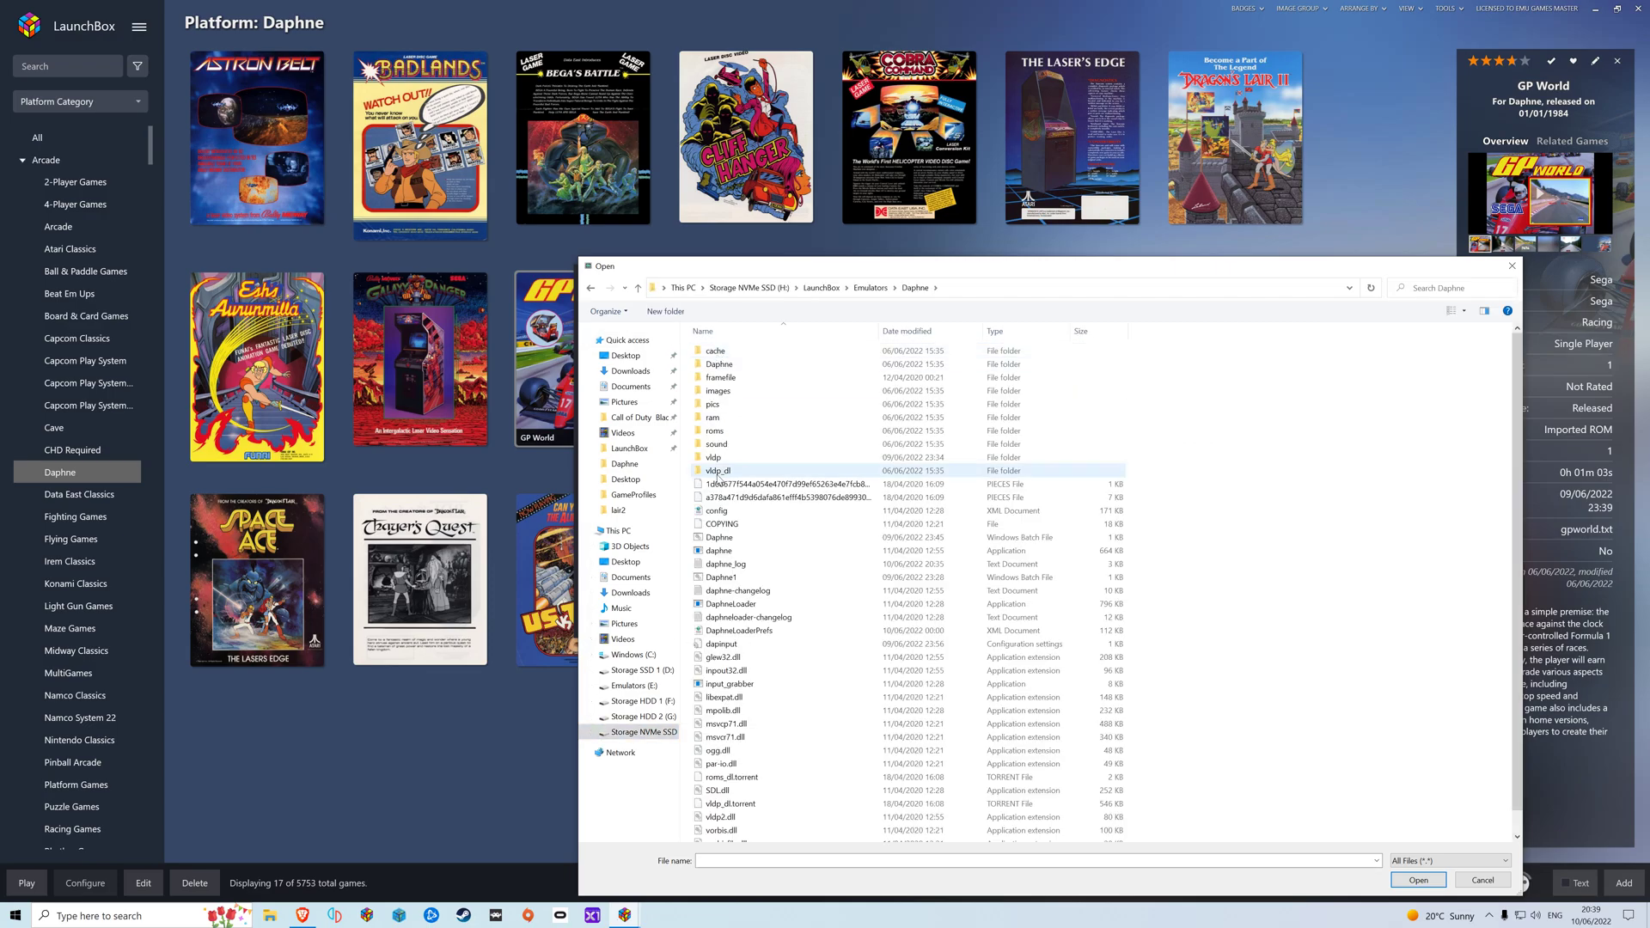
double_click(713, 457)
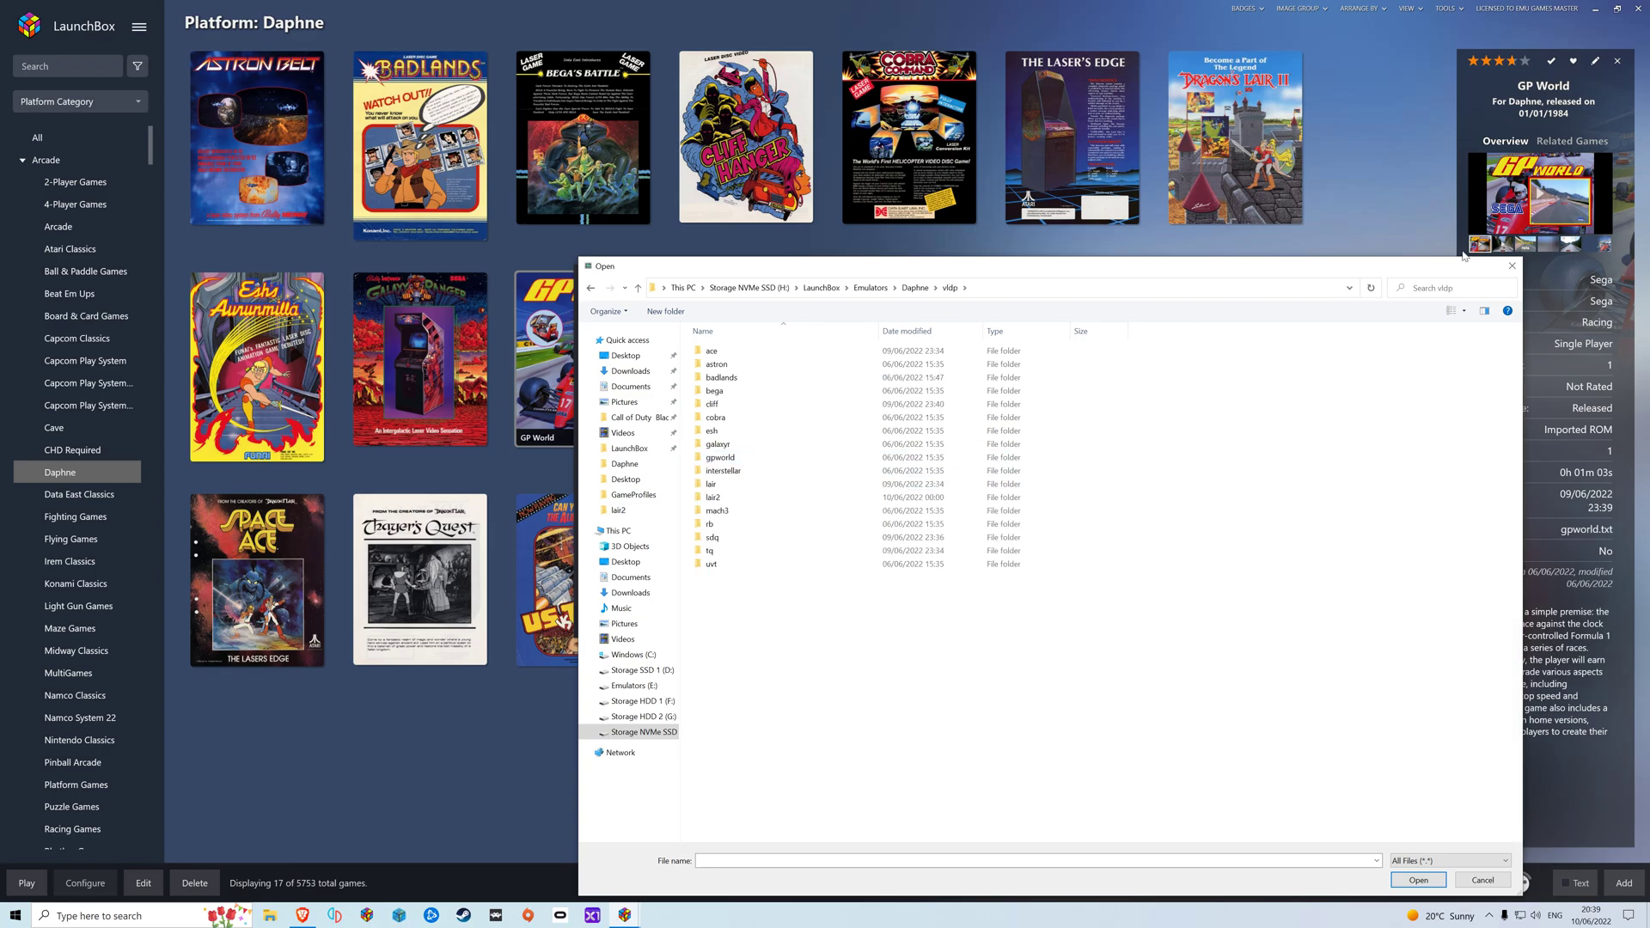
click(1453, 288)
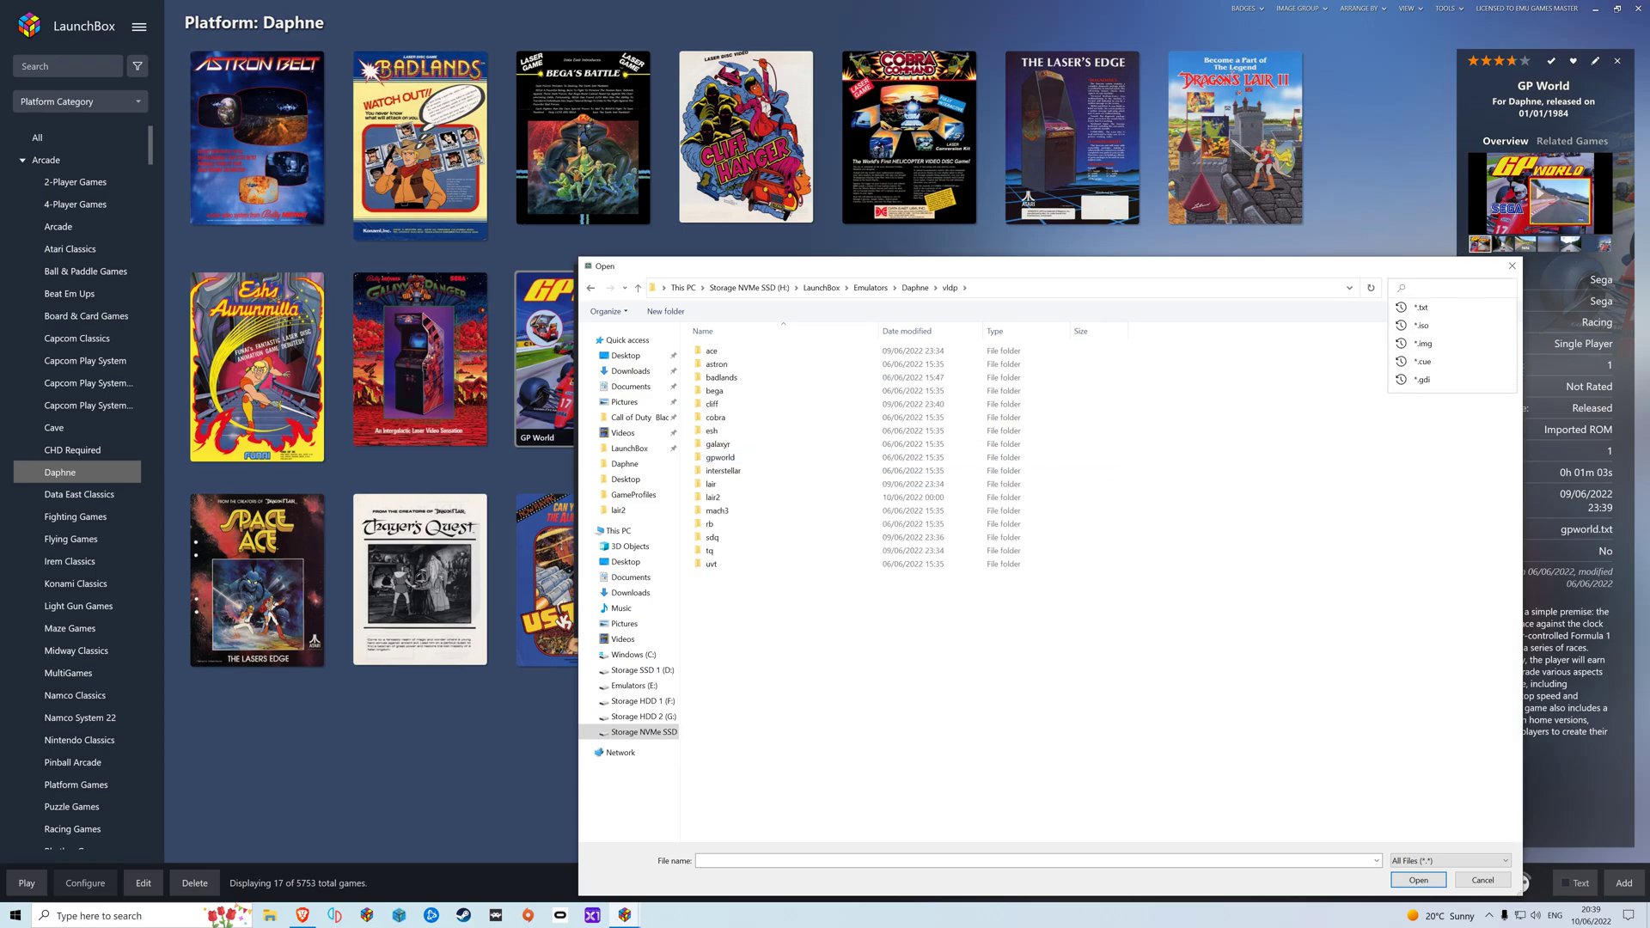
text(*.tx)
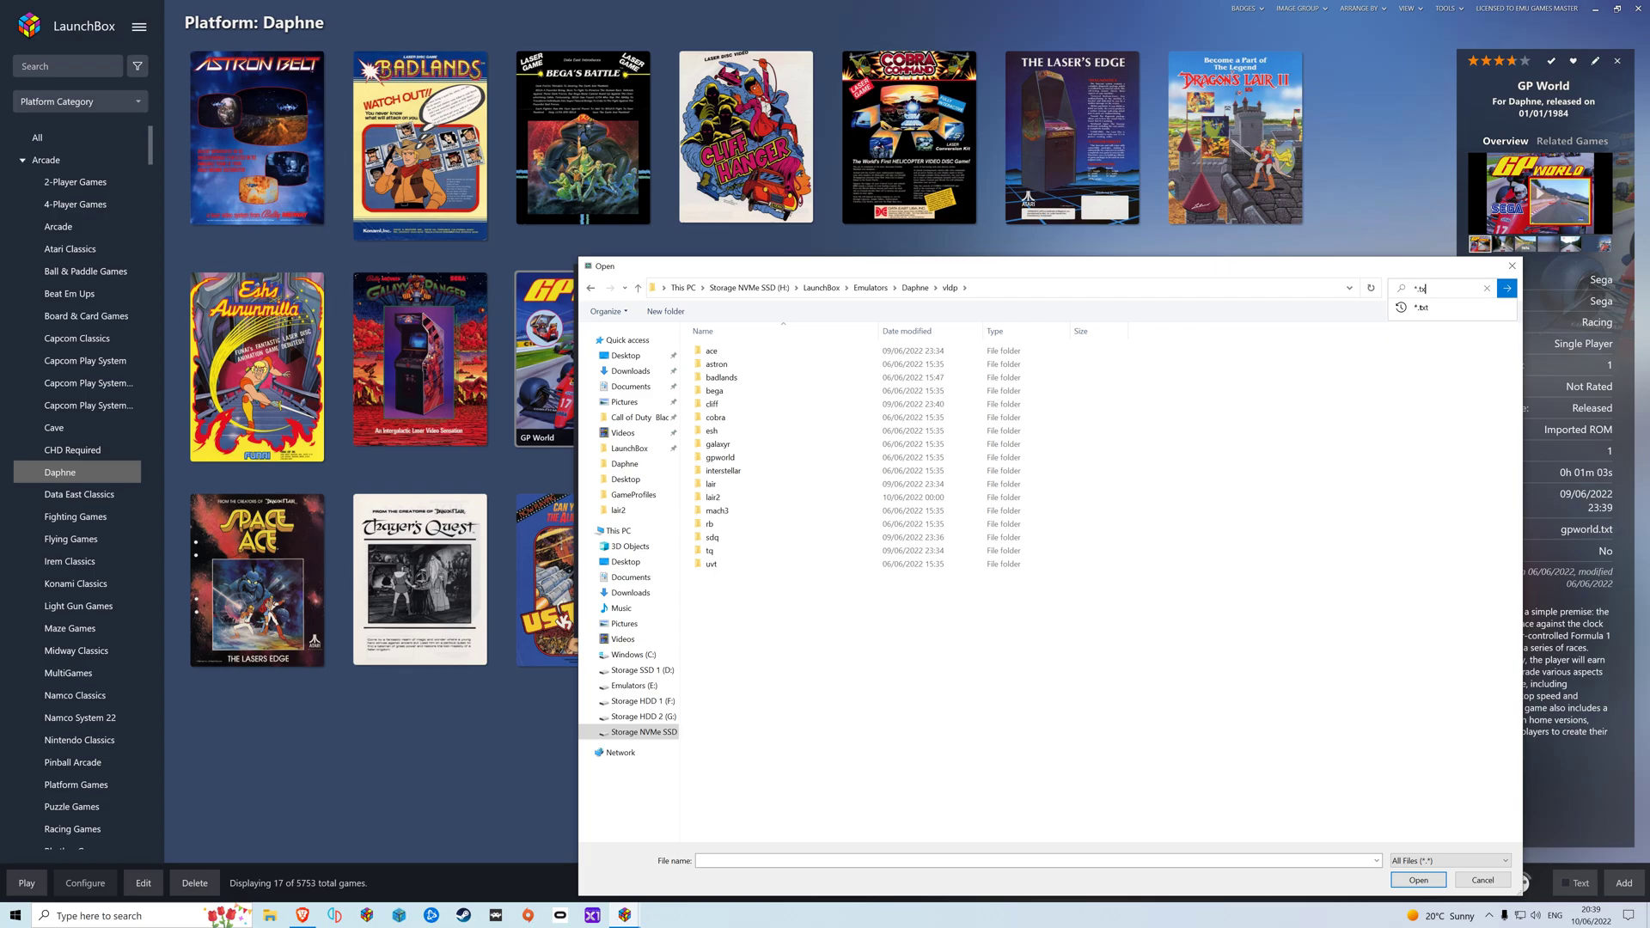
text(t)
click(1512, 292)
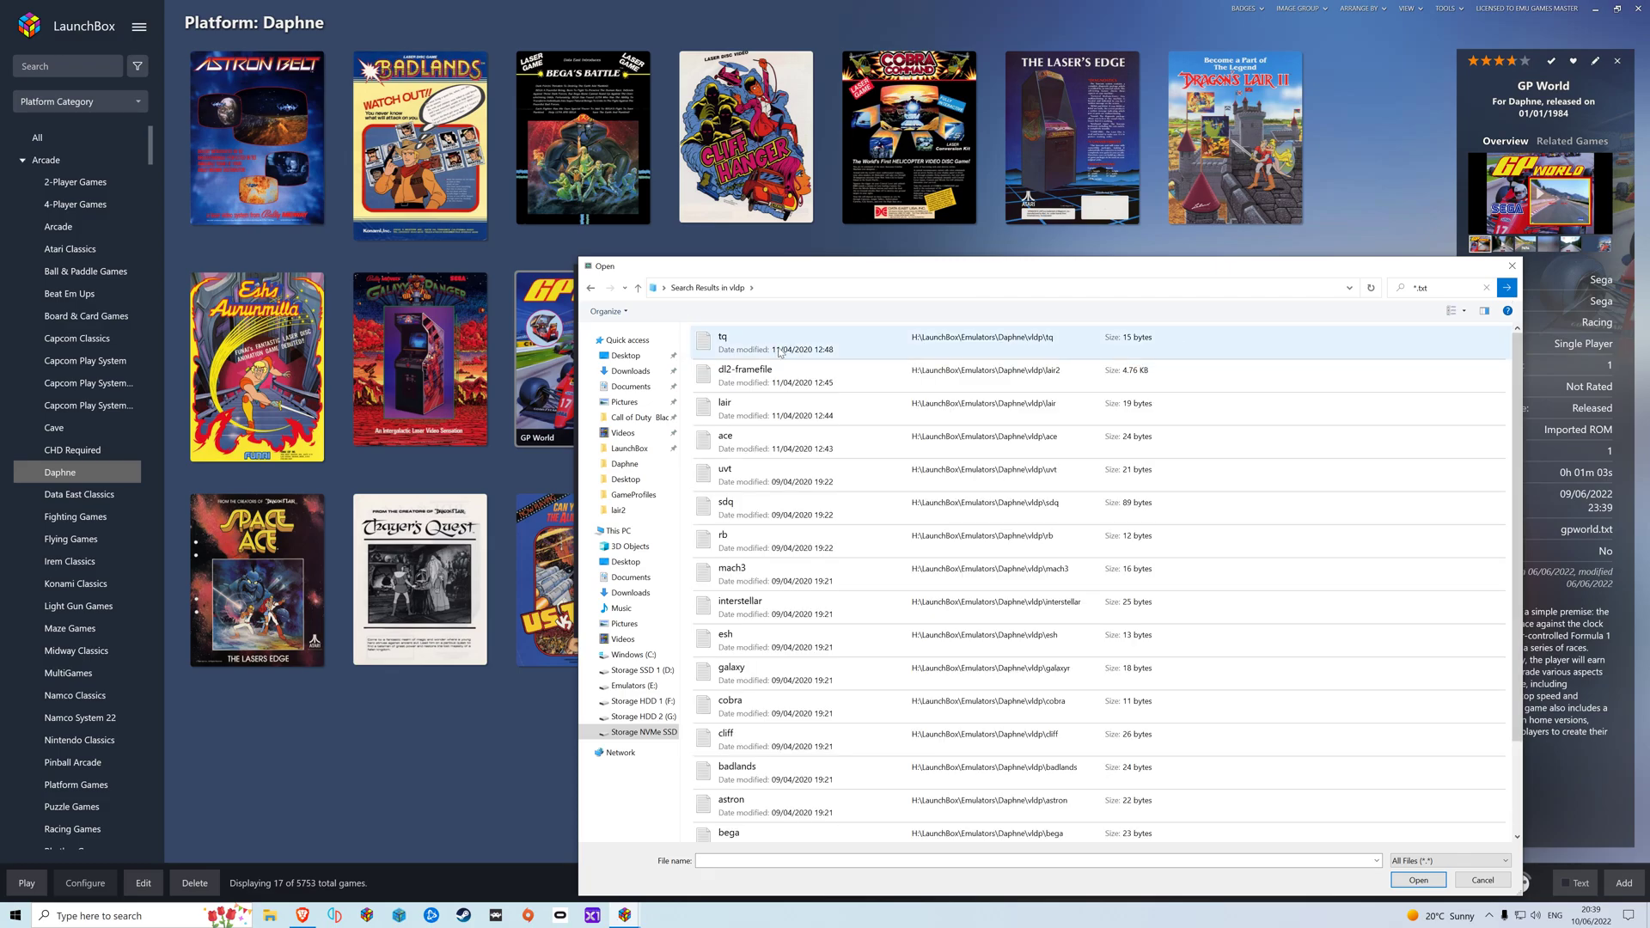
drag(685, 341, 883, 763)
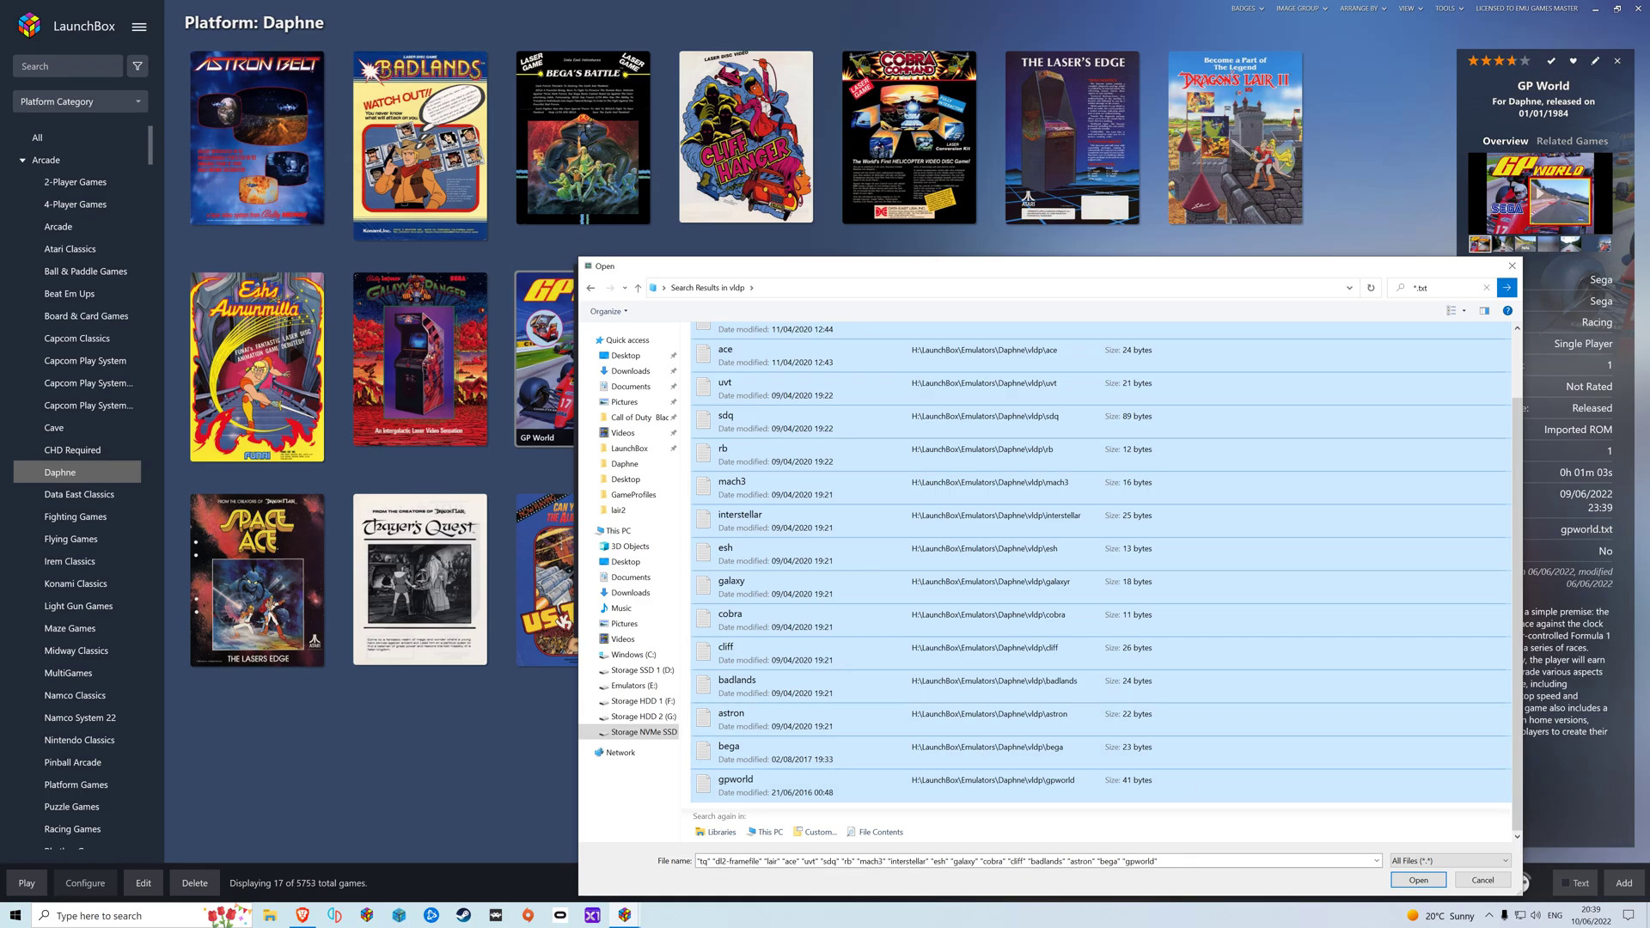
click(1419, 880)
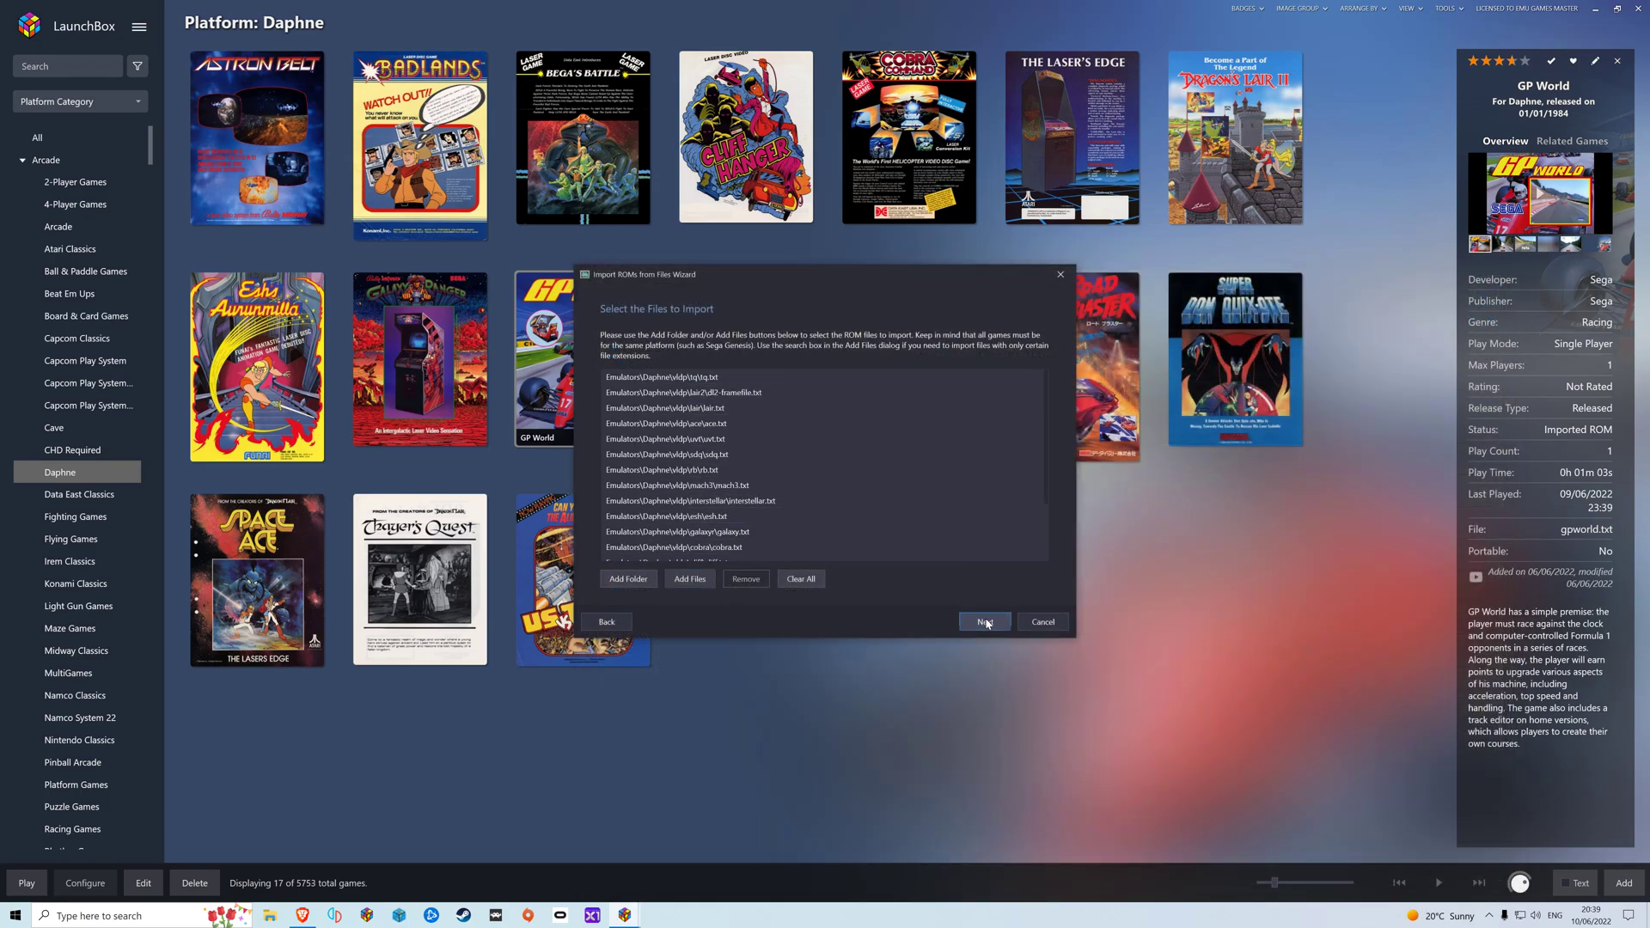
Enter Daphne as the platform with default platforms shown, then select the Daphne emulator.
click(985, 621)
click(605, 386)
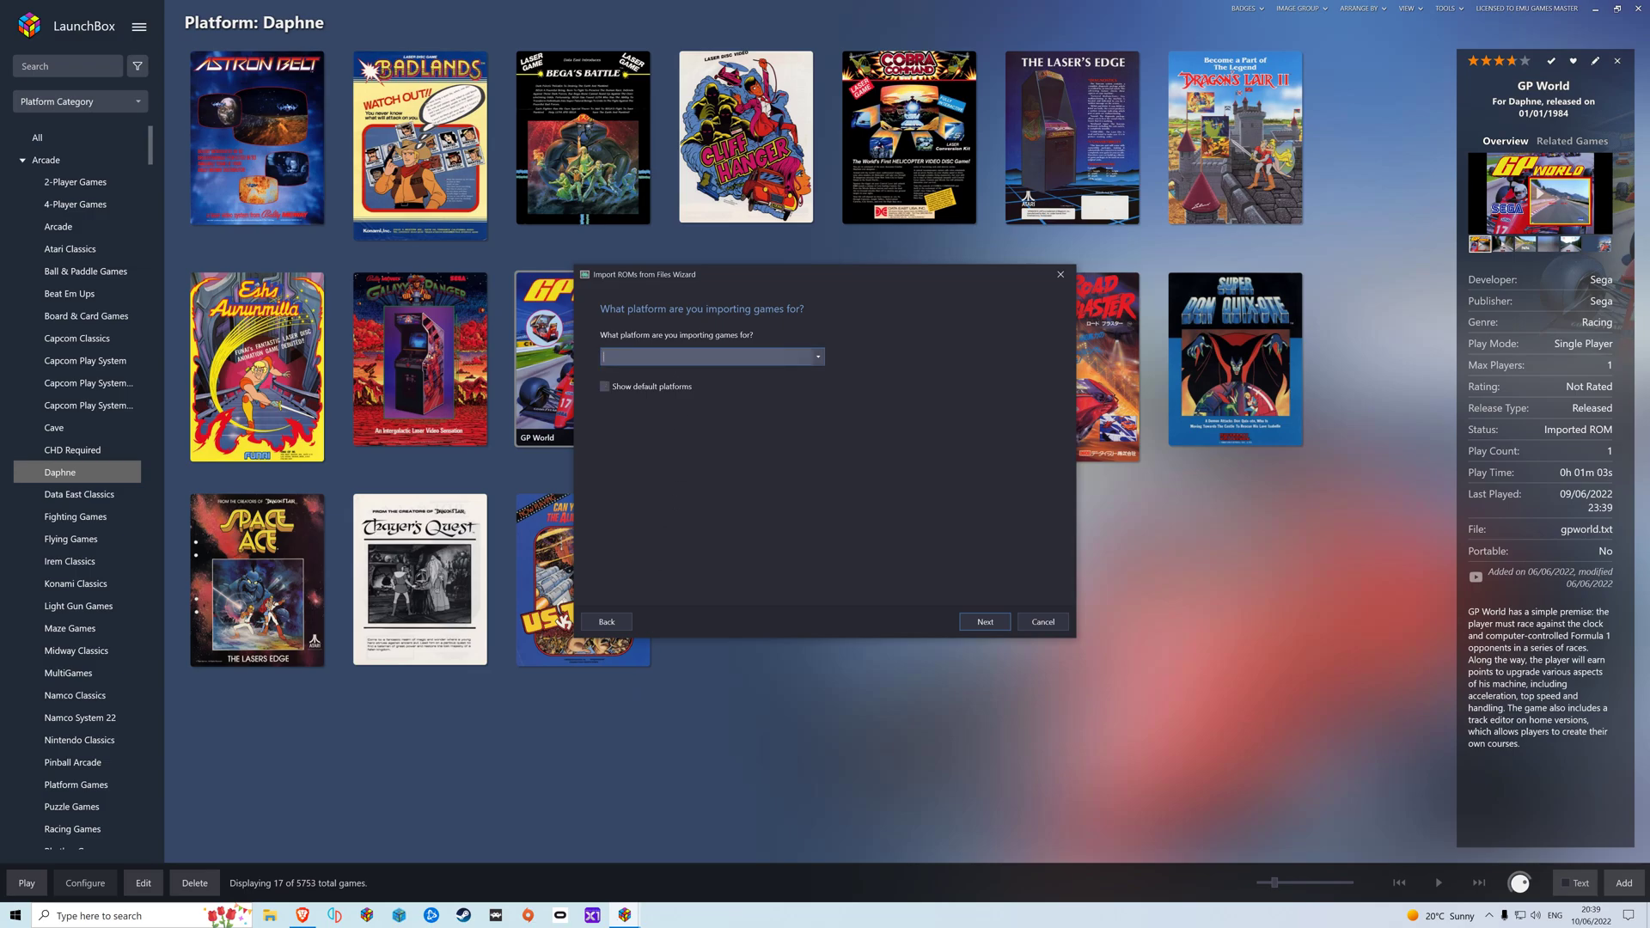
text(Daphne)
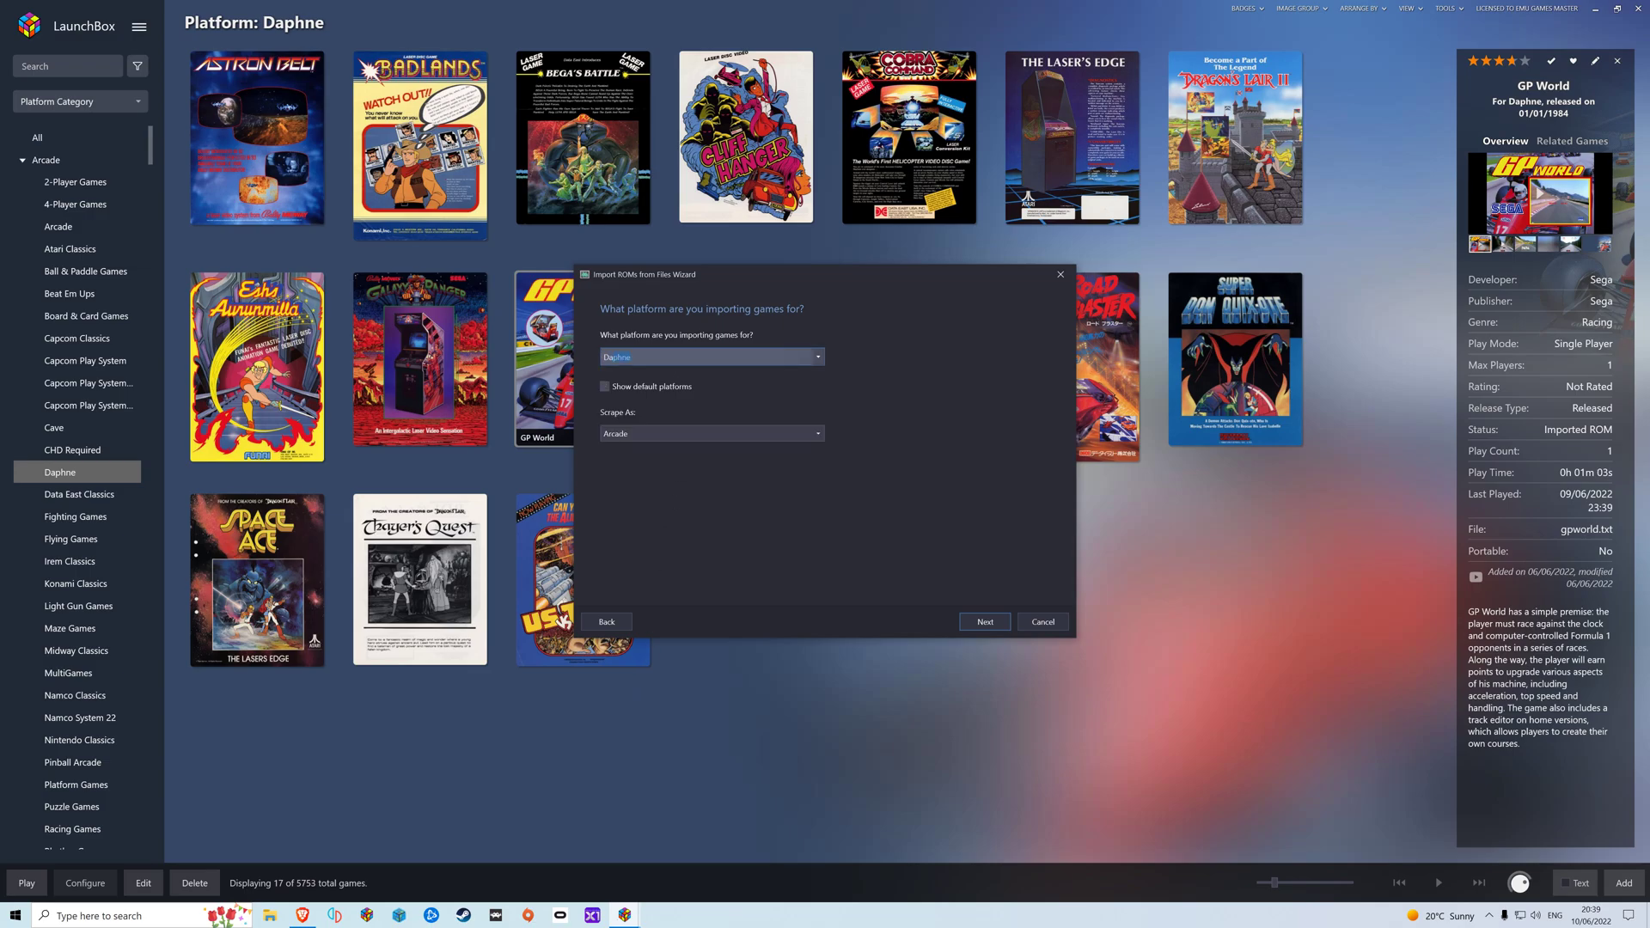
click(605, 387)
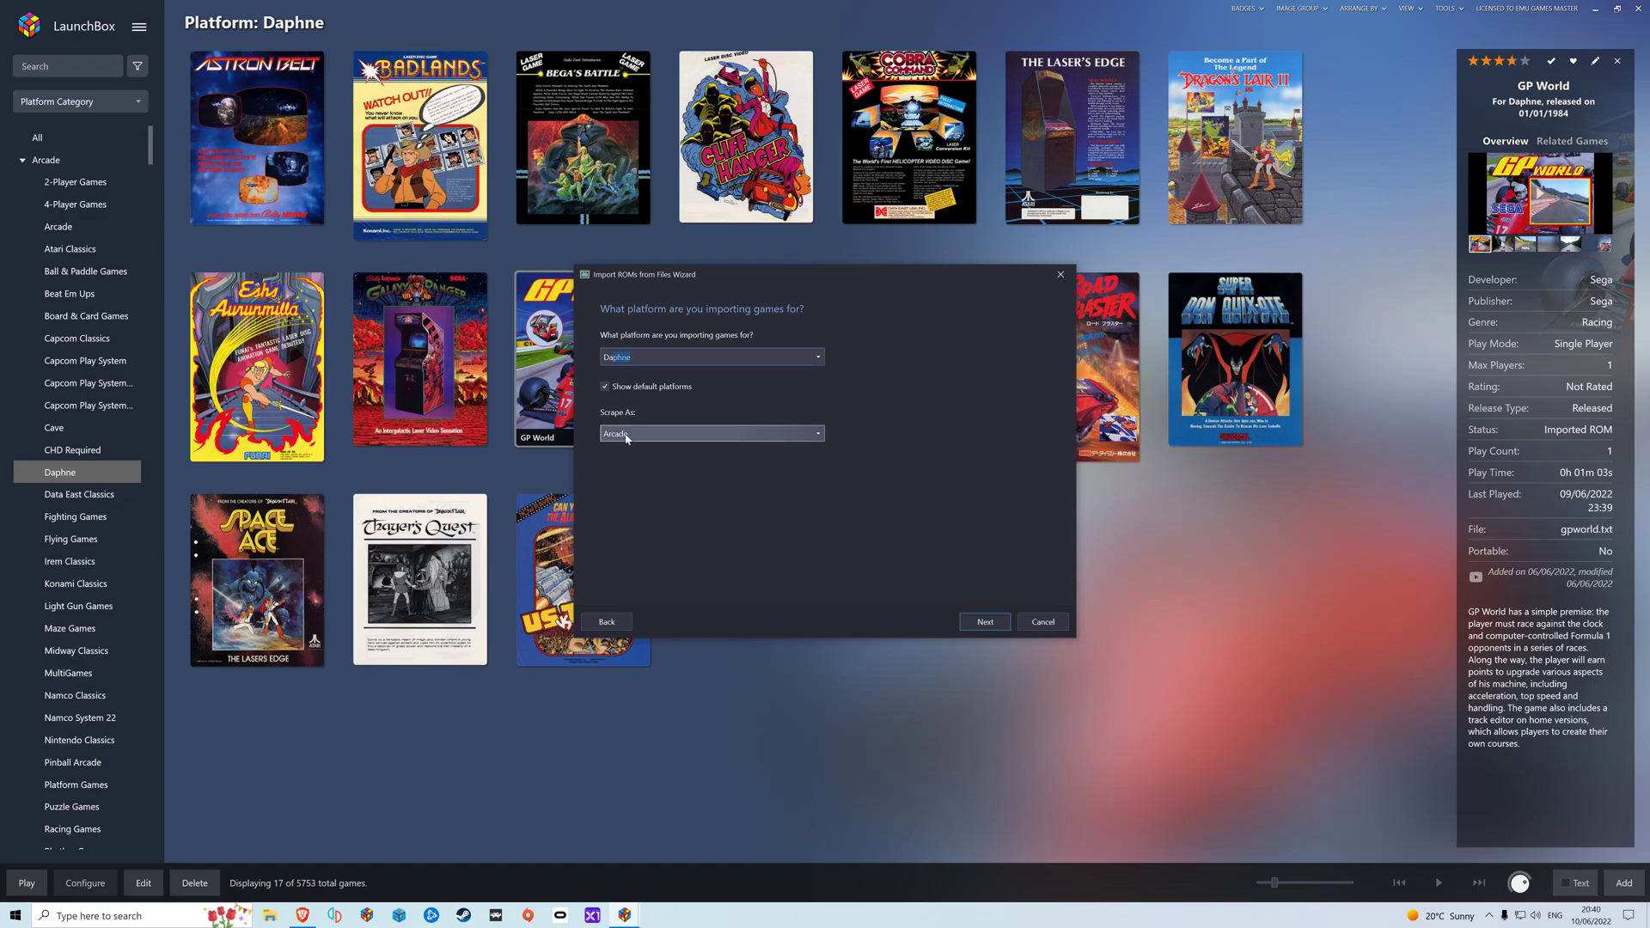
click(984, 625)
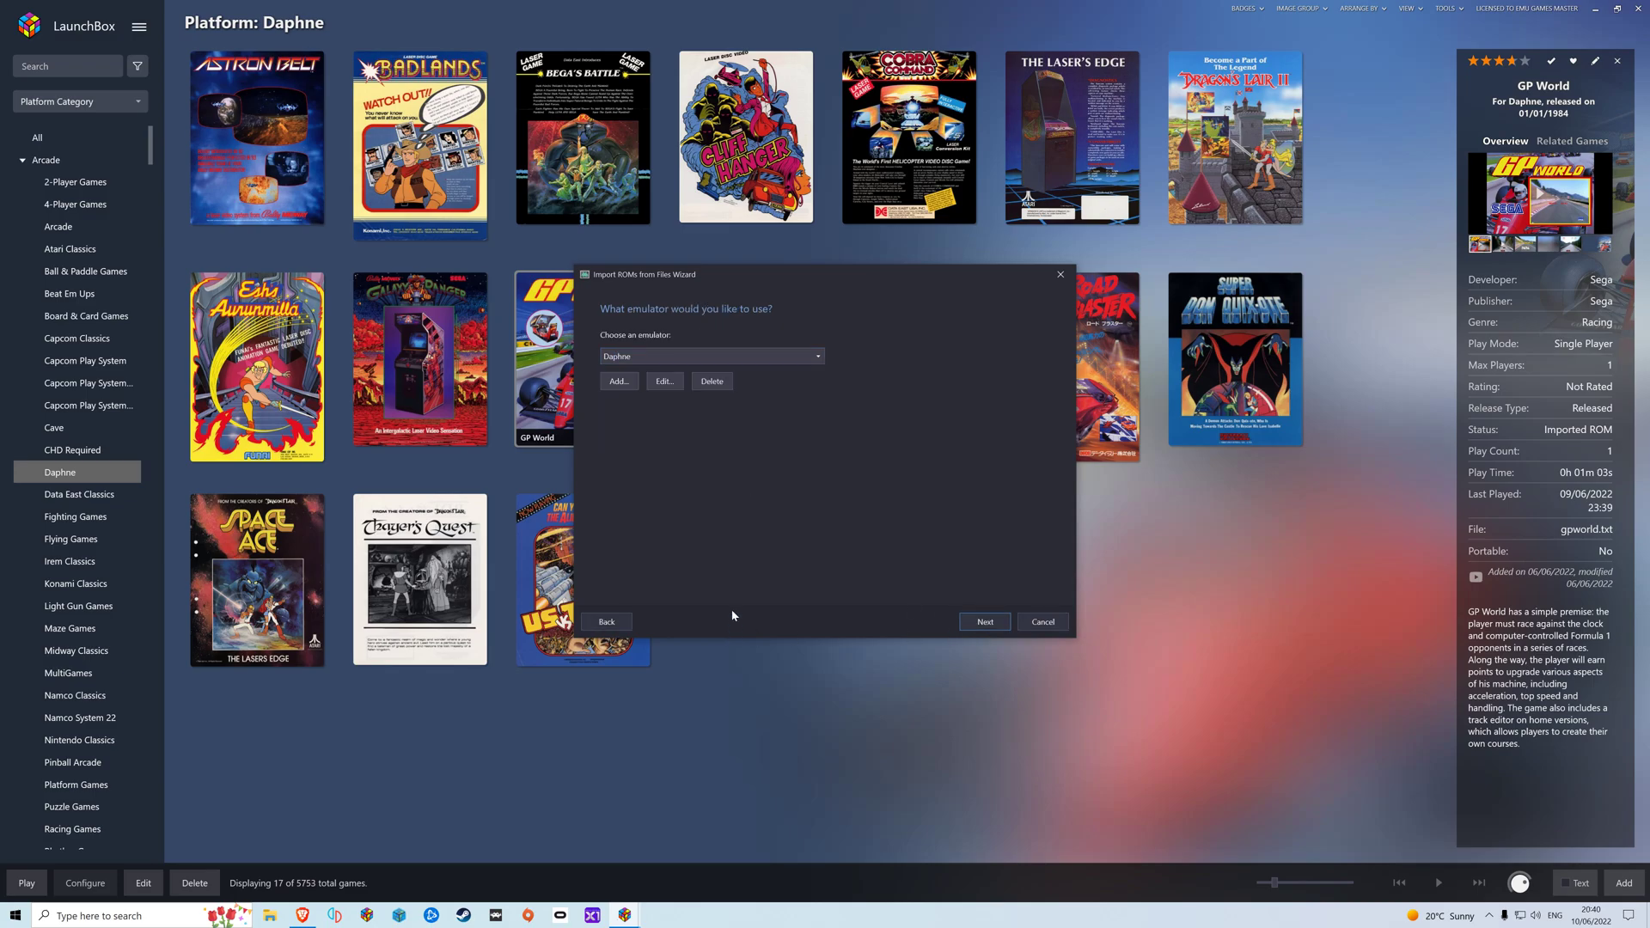
click(662, 382)
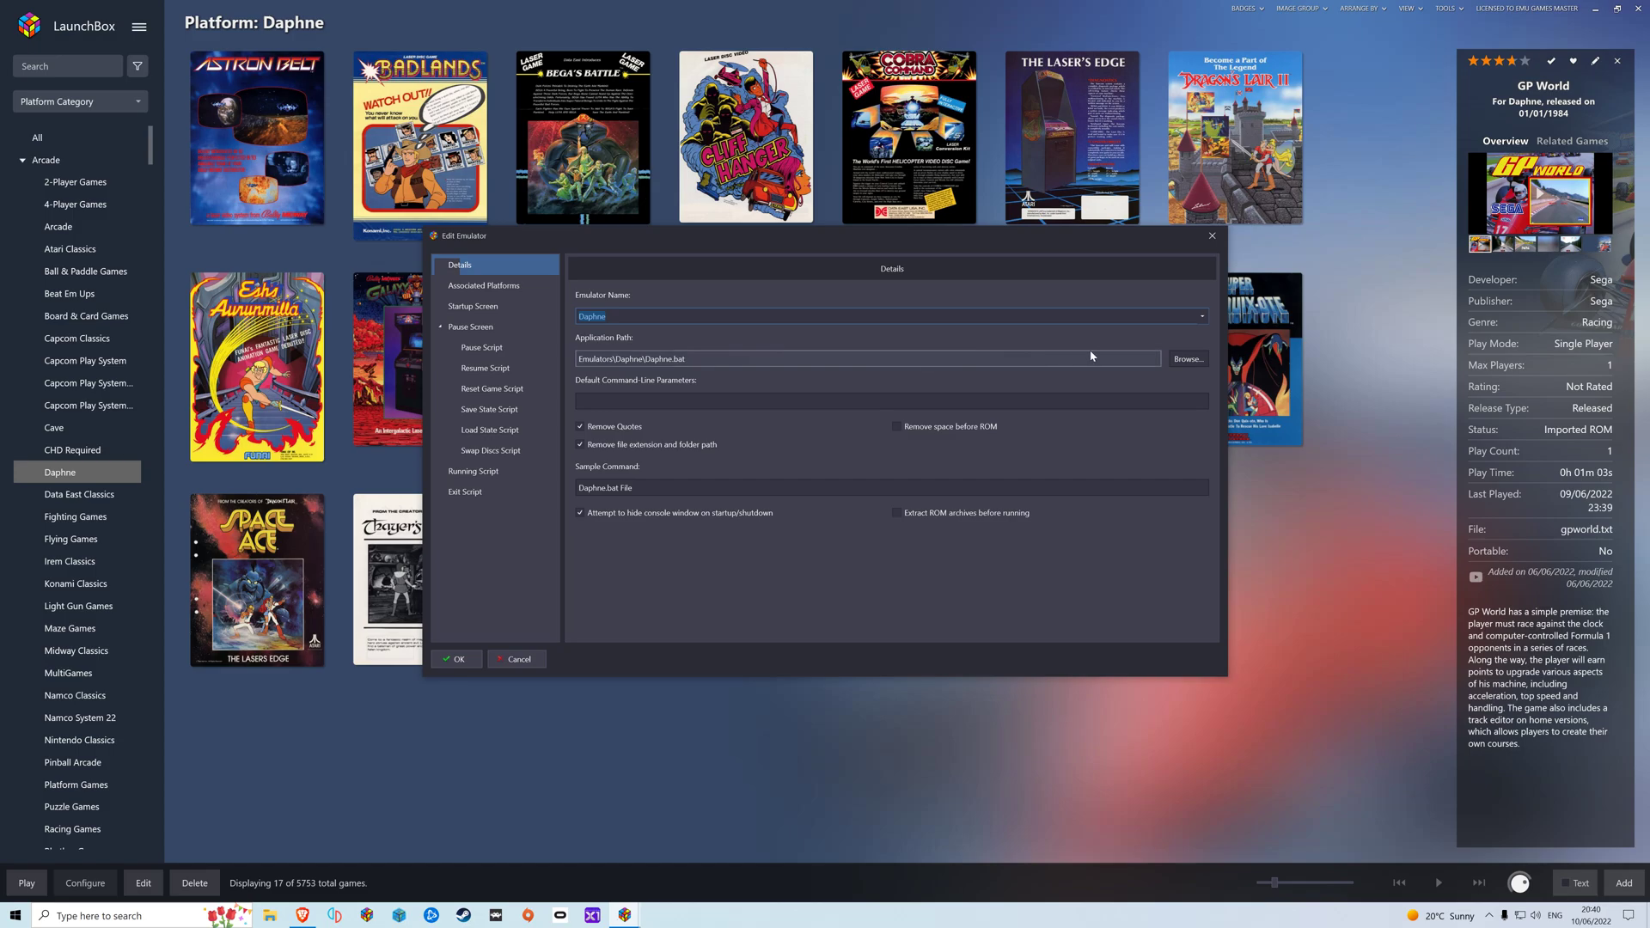
Set the emulator's application to H:\LaunchBox\Emulators\Daphne\Daphne.bat.
click(1184, 359)
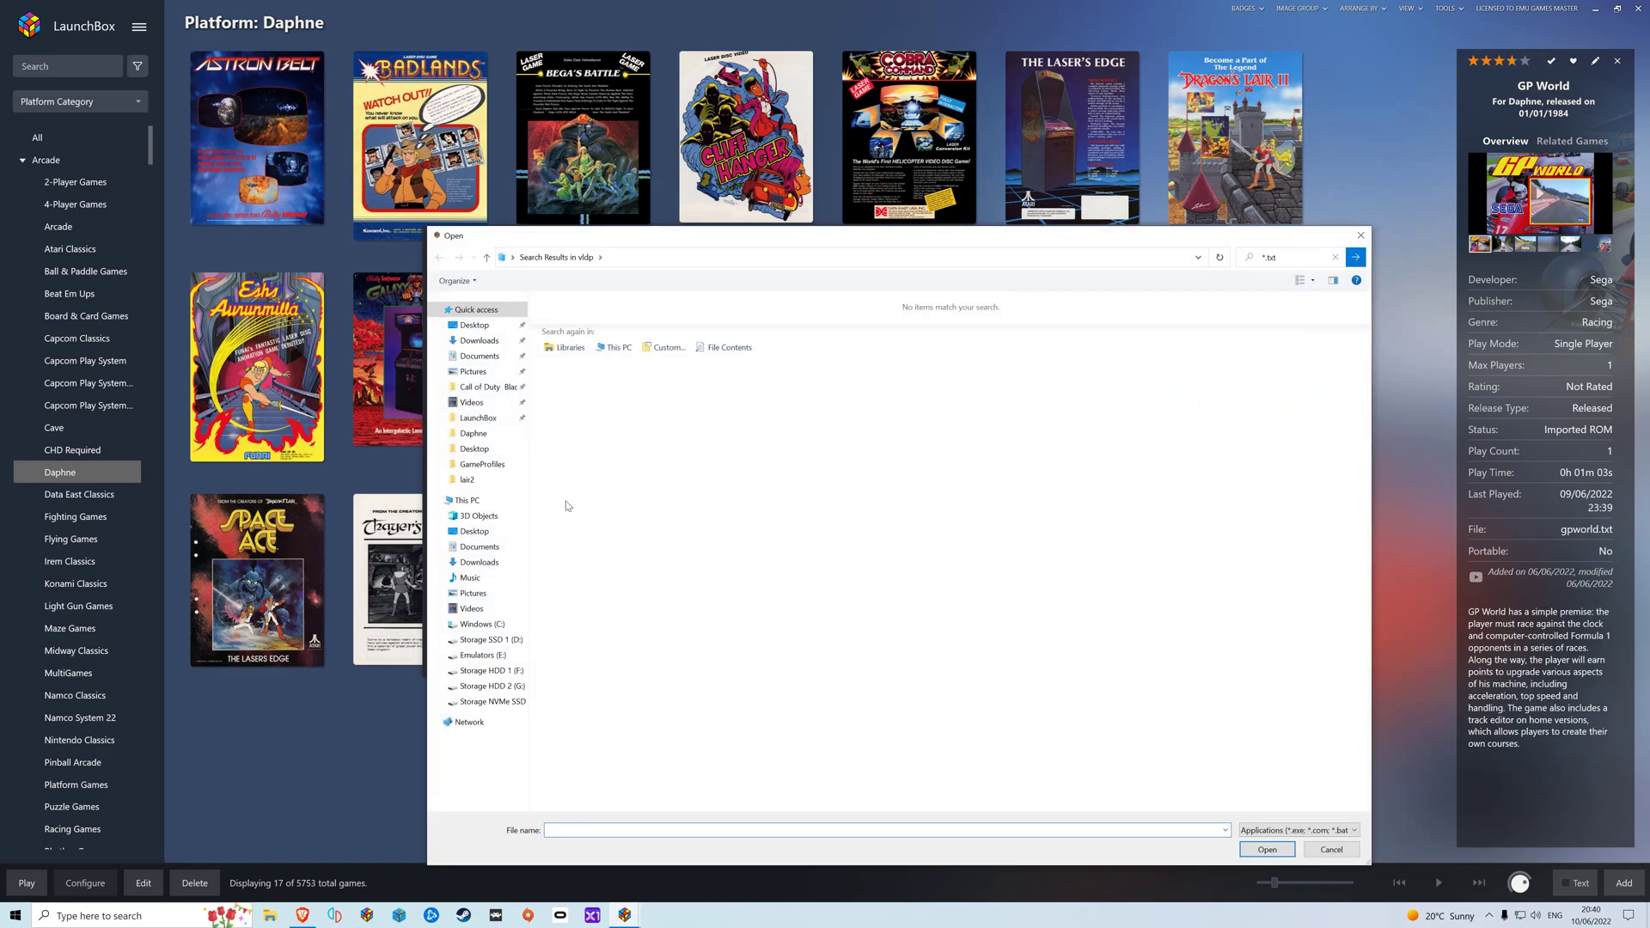
click(492, 701)
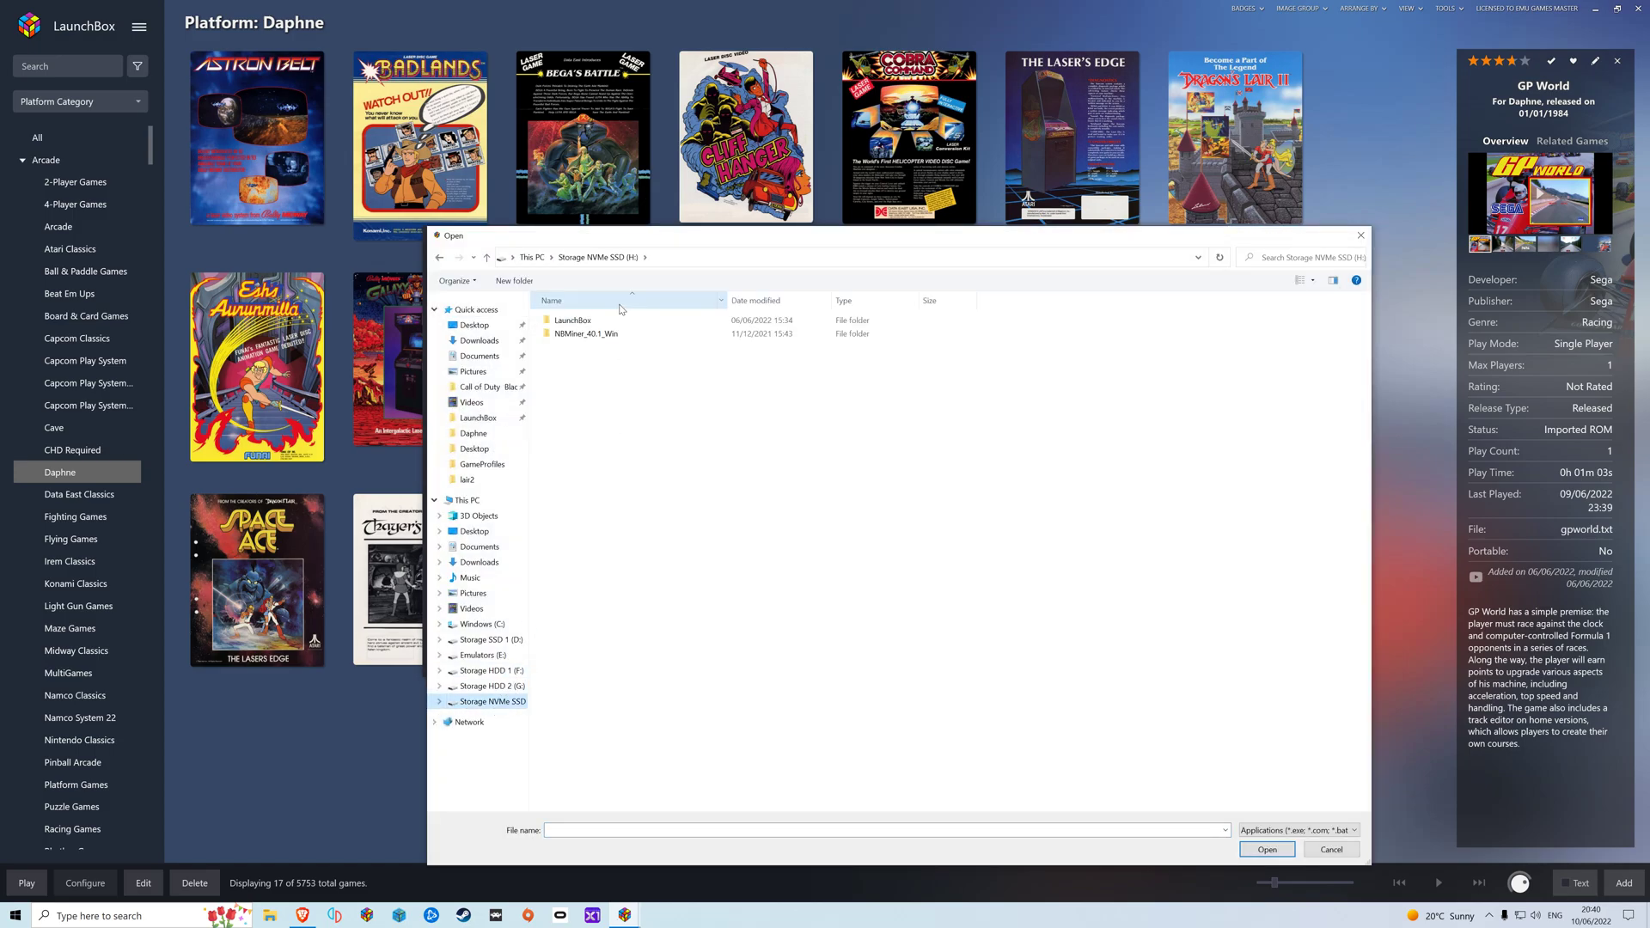
double_click(587, 334)
click(616, 258)
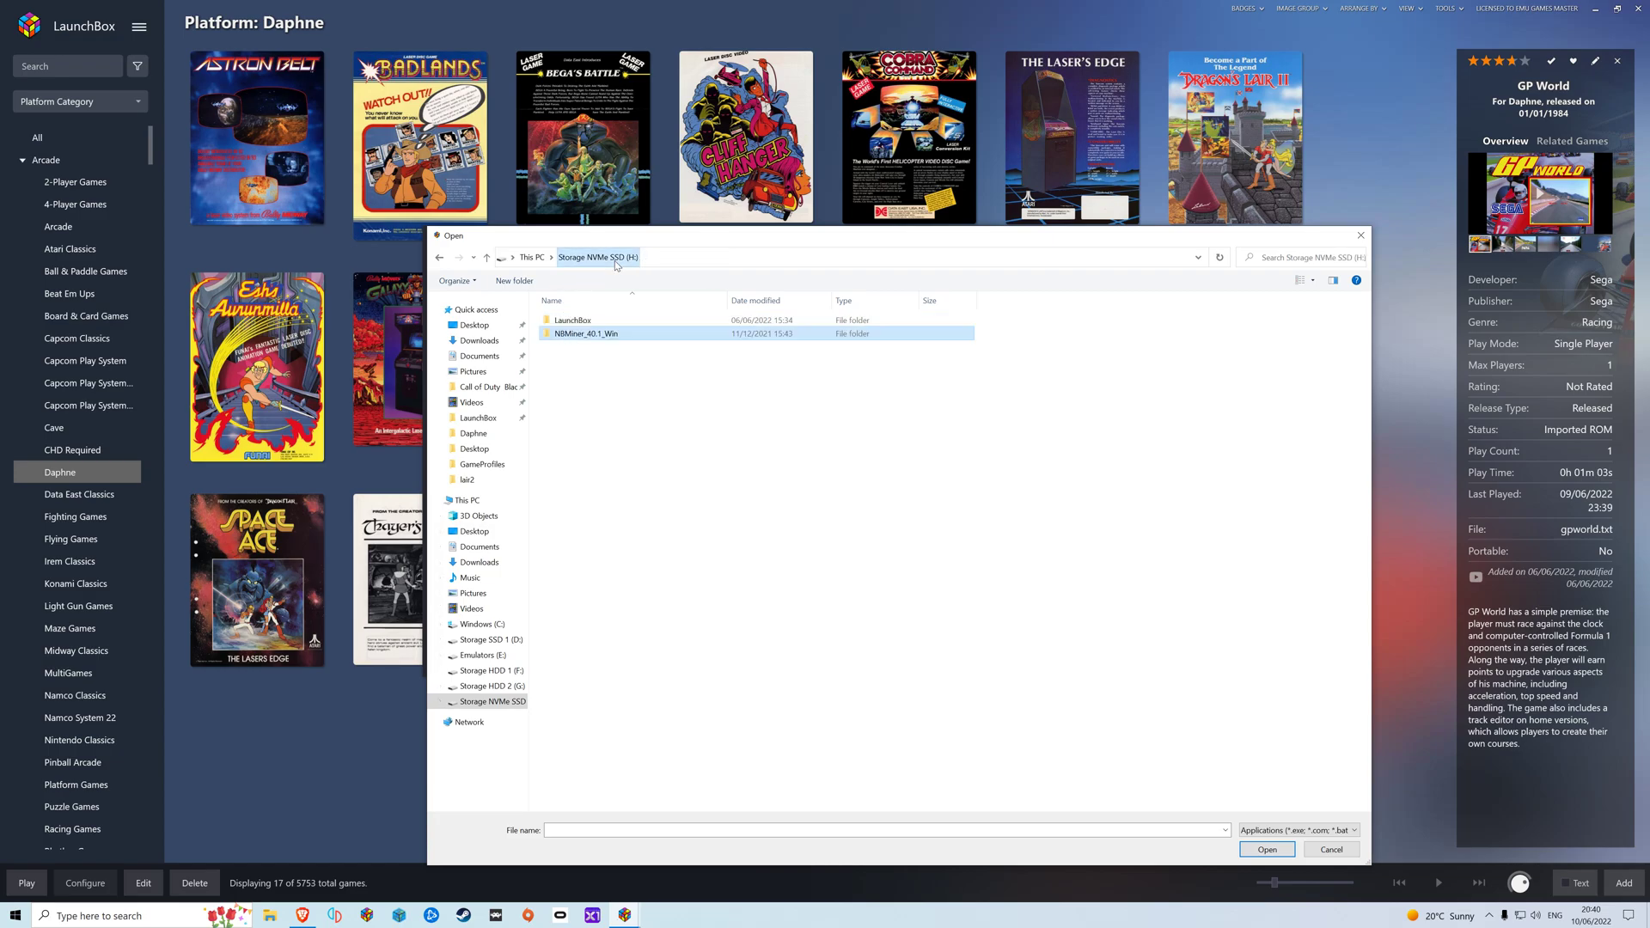
double_click(572, 320)
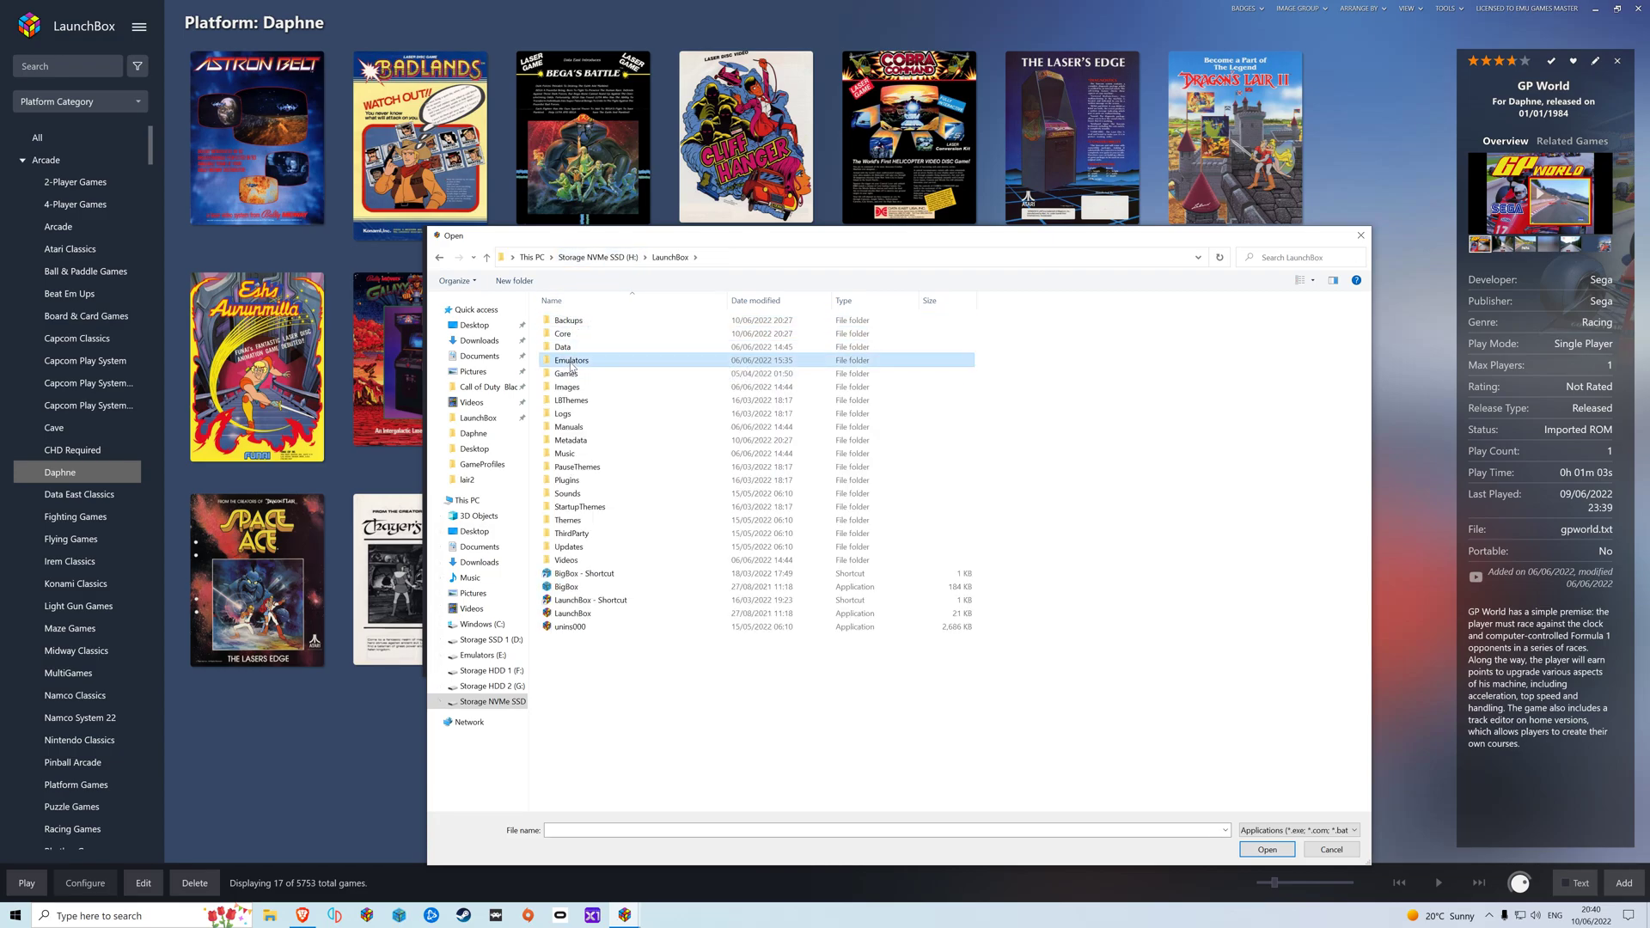
double_click(571, 360)
double_click(568, 321)
click(578, 456)
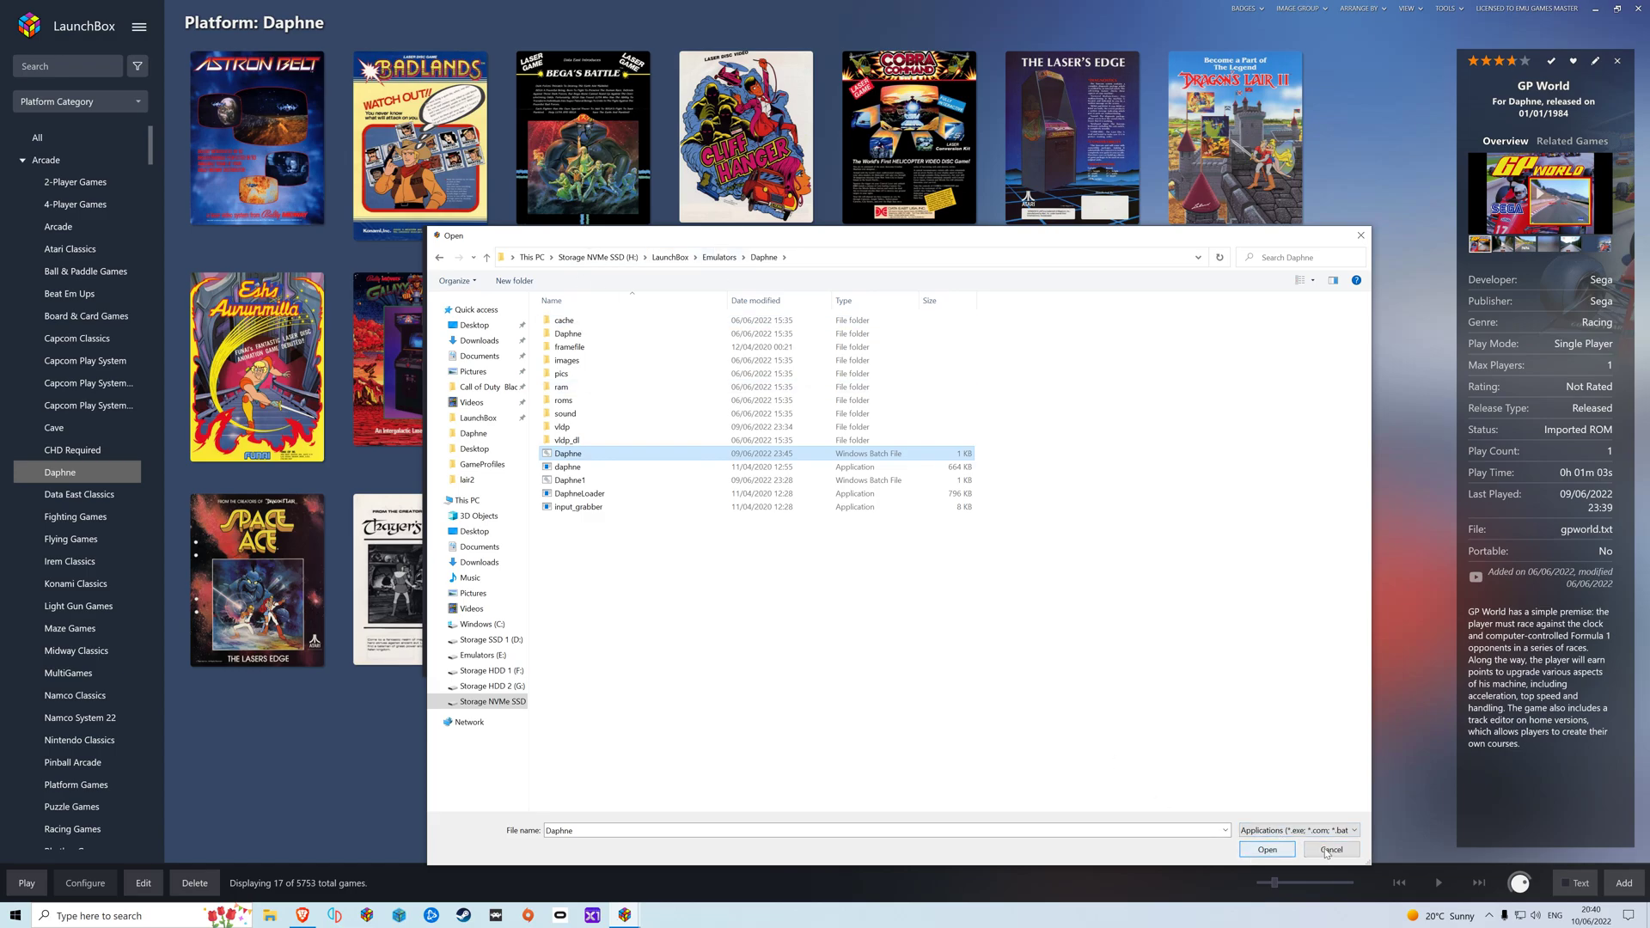
click(1330, 849)
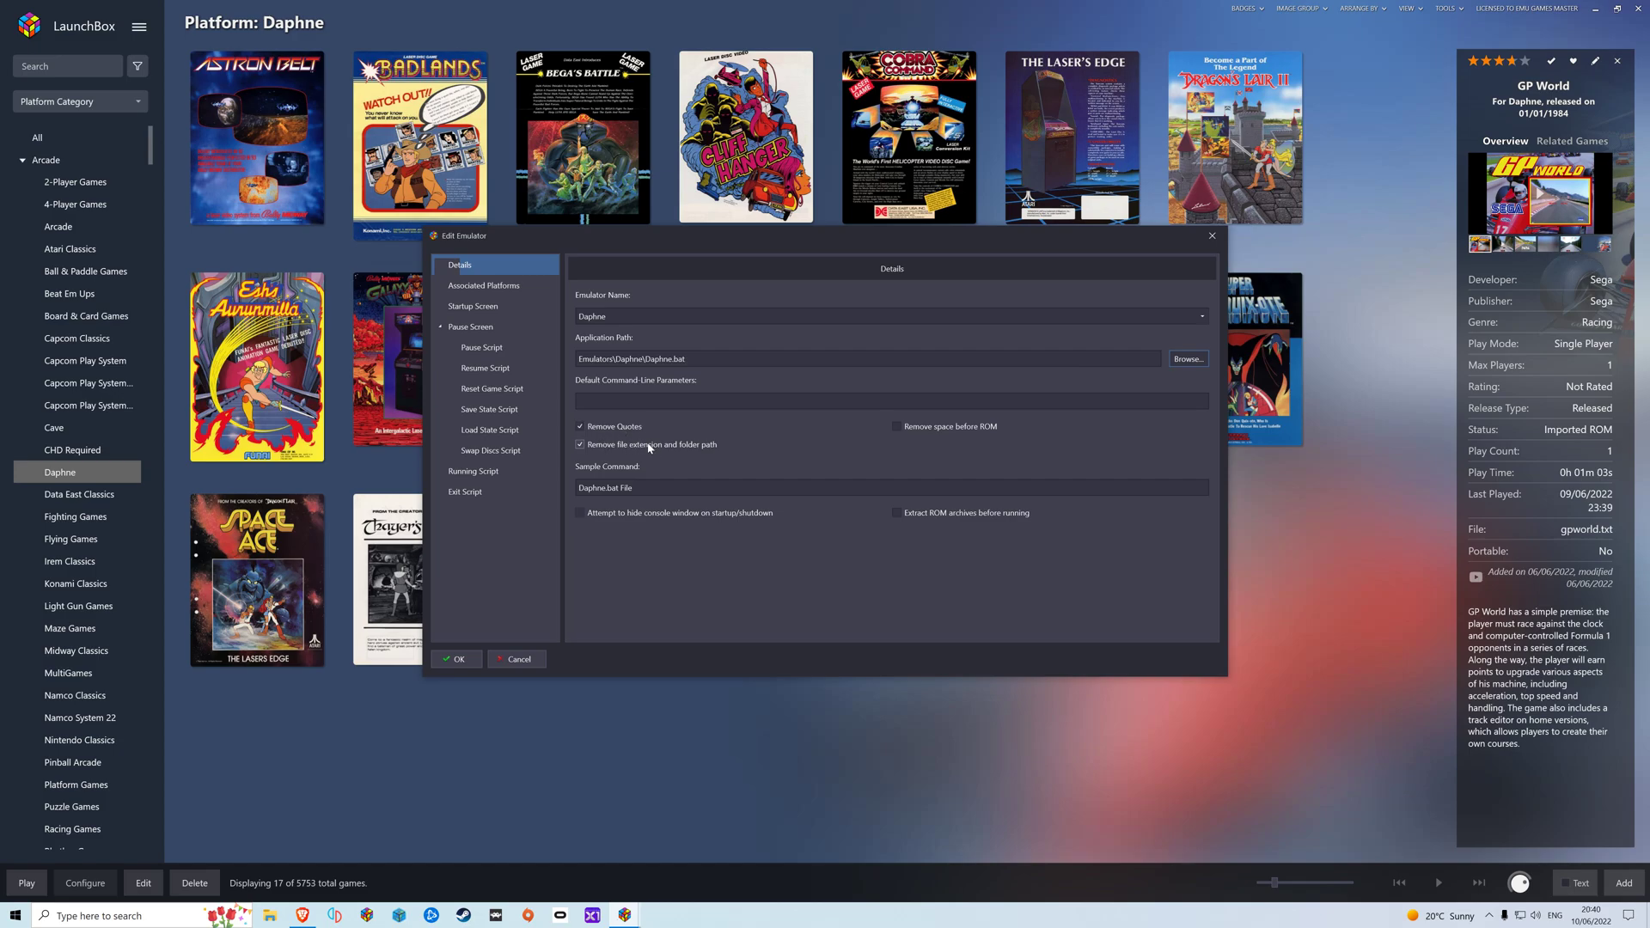
Enable hiding the console window, review associated platforms, and save the emulator settings.
key(space)
click(507, 288)
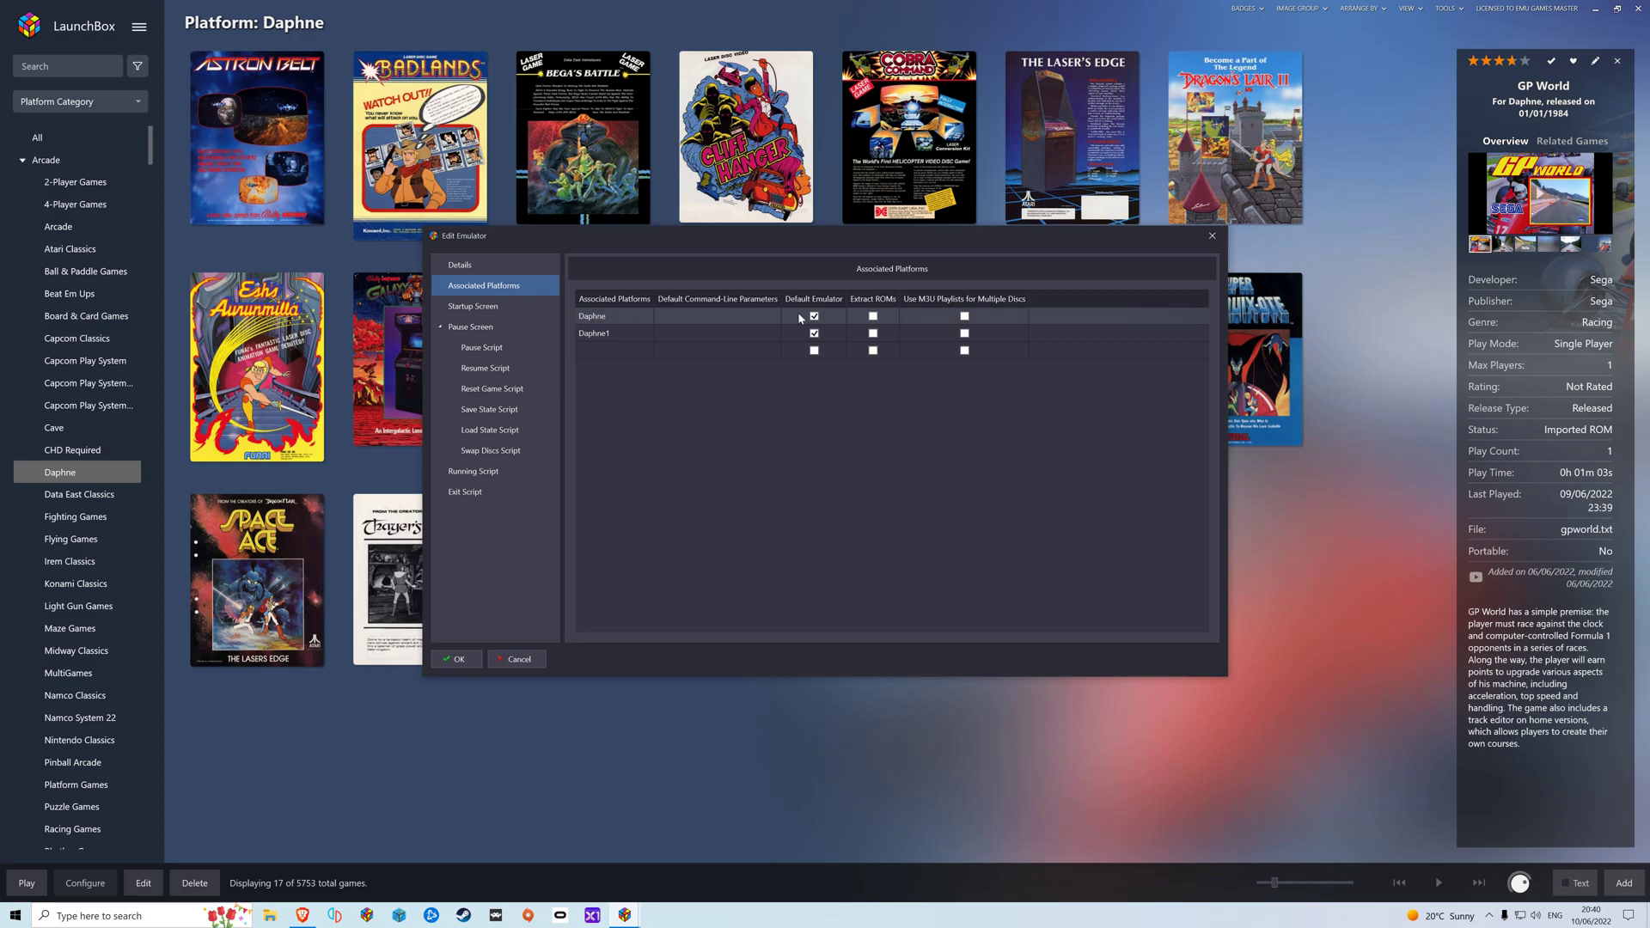
click(458, 659)
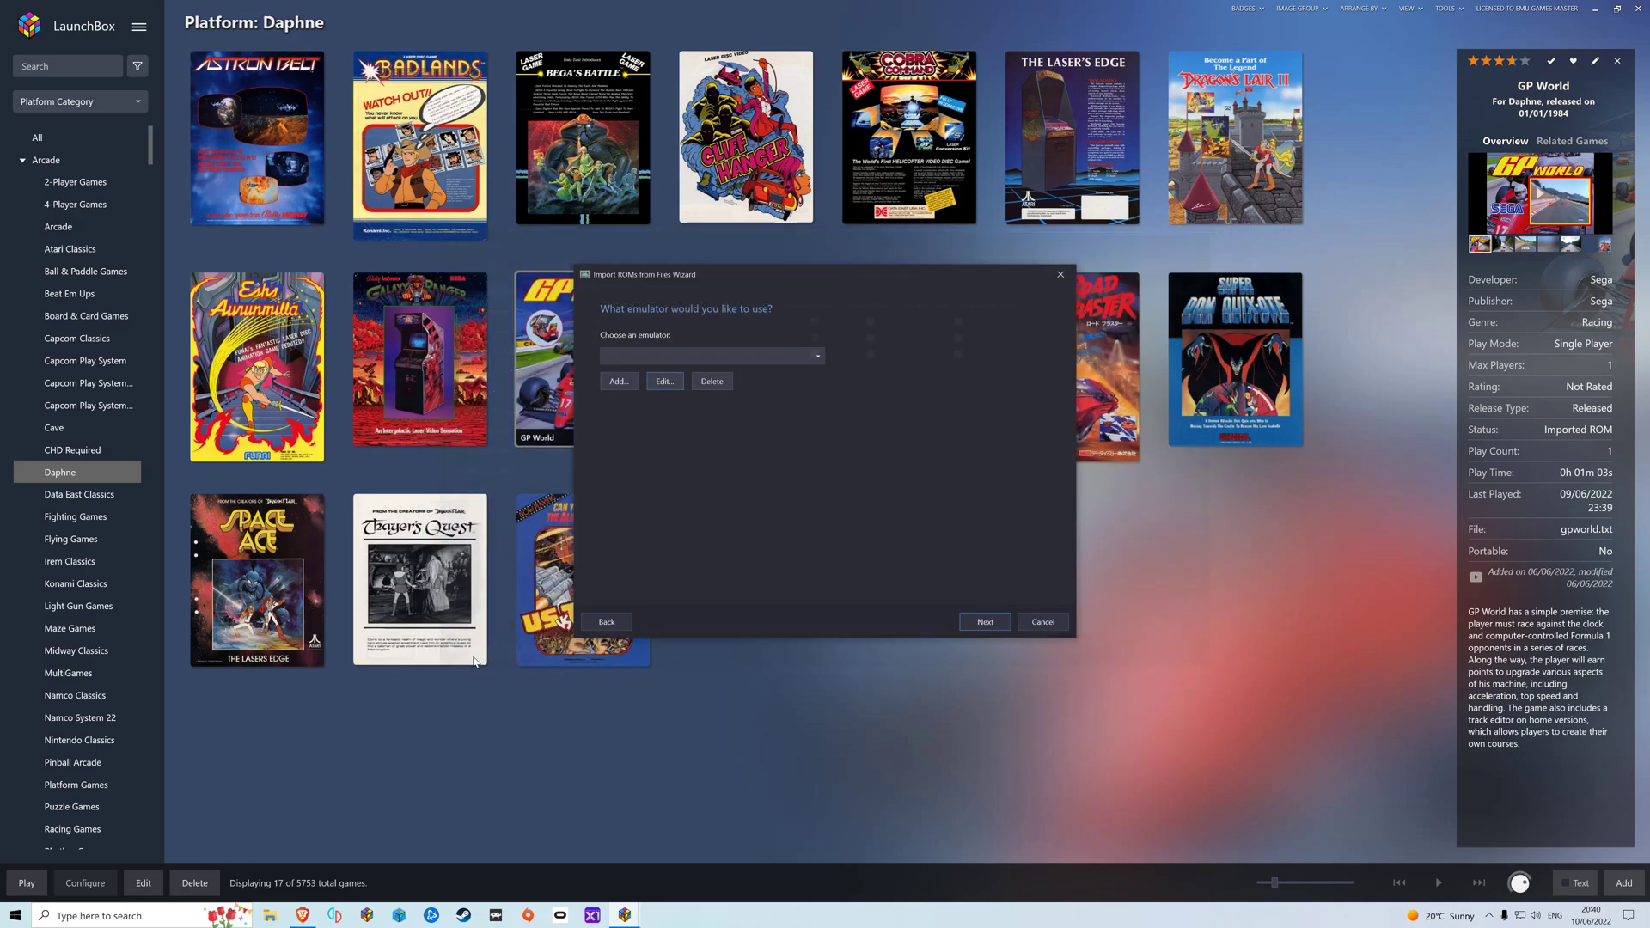
Advance through the metadata and media pages, review the Ready to Import list, and finish.
click(985, 621)
key(Return)
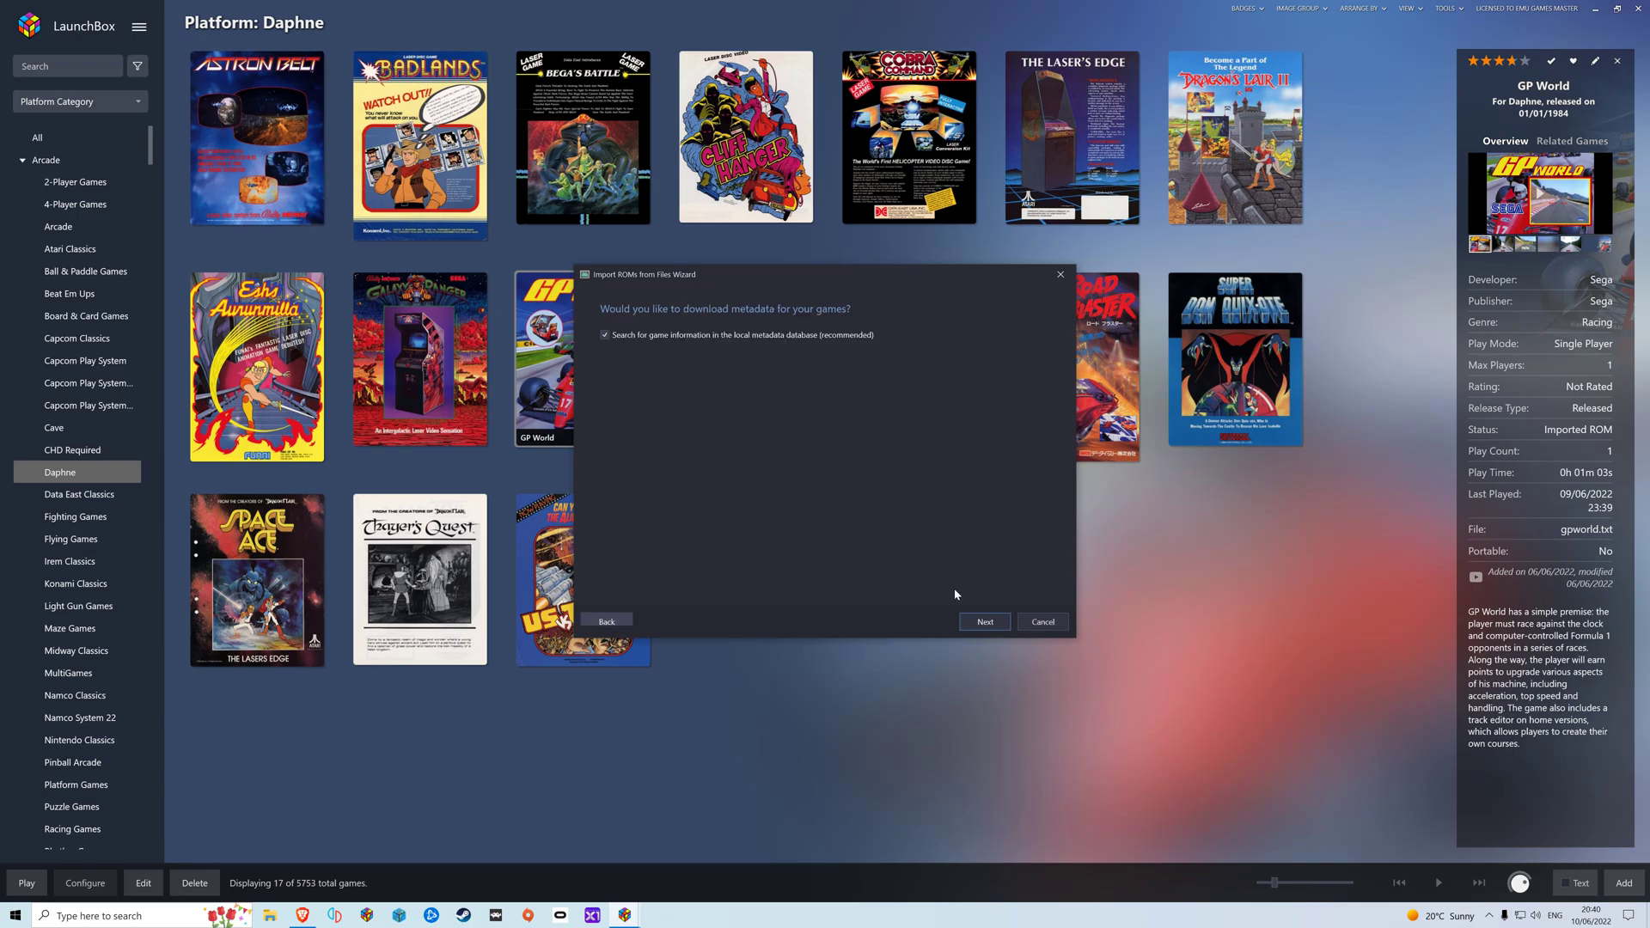
click(981, 621)
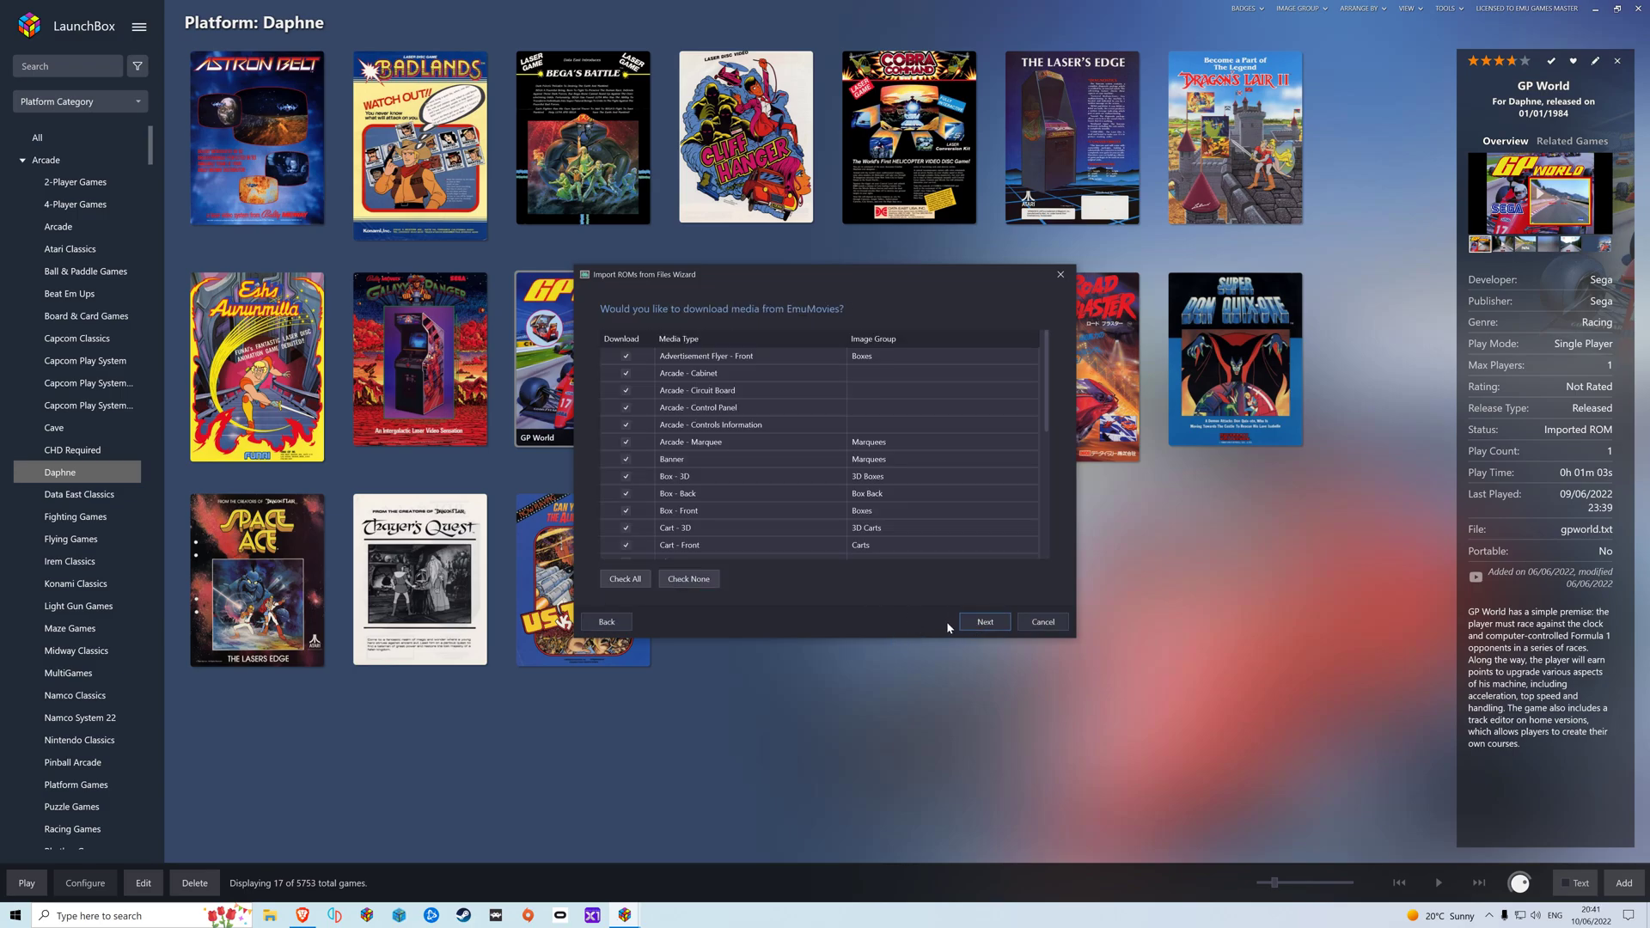
click(982, 623)
click(985, 621)
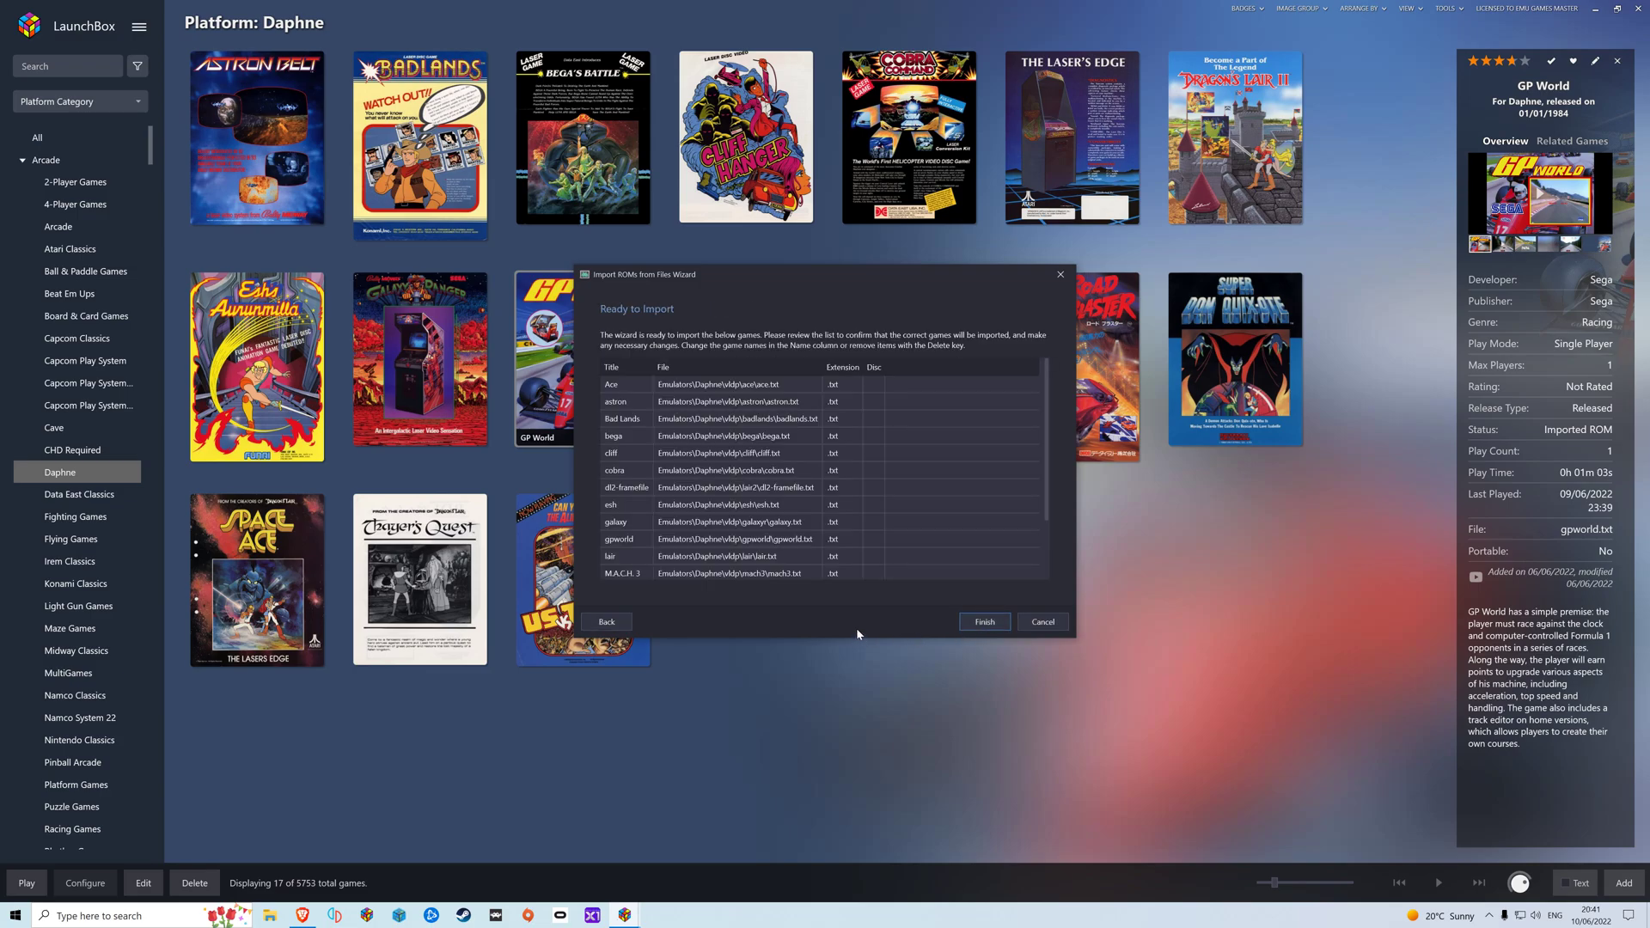
click(615, 389)
scroll(909, 558, down, 2)
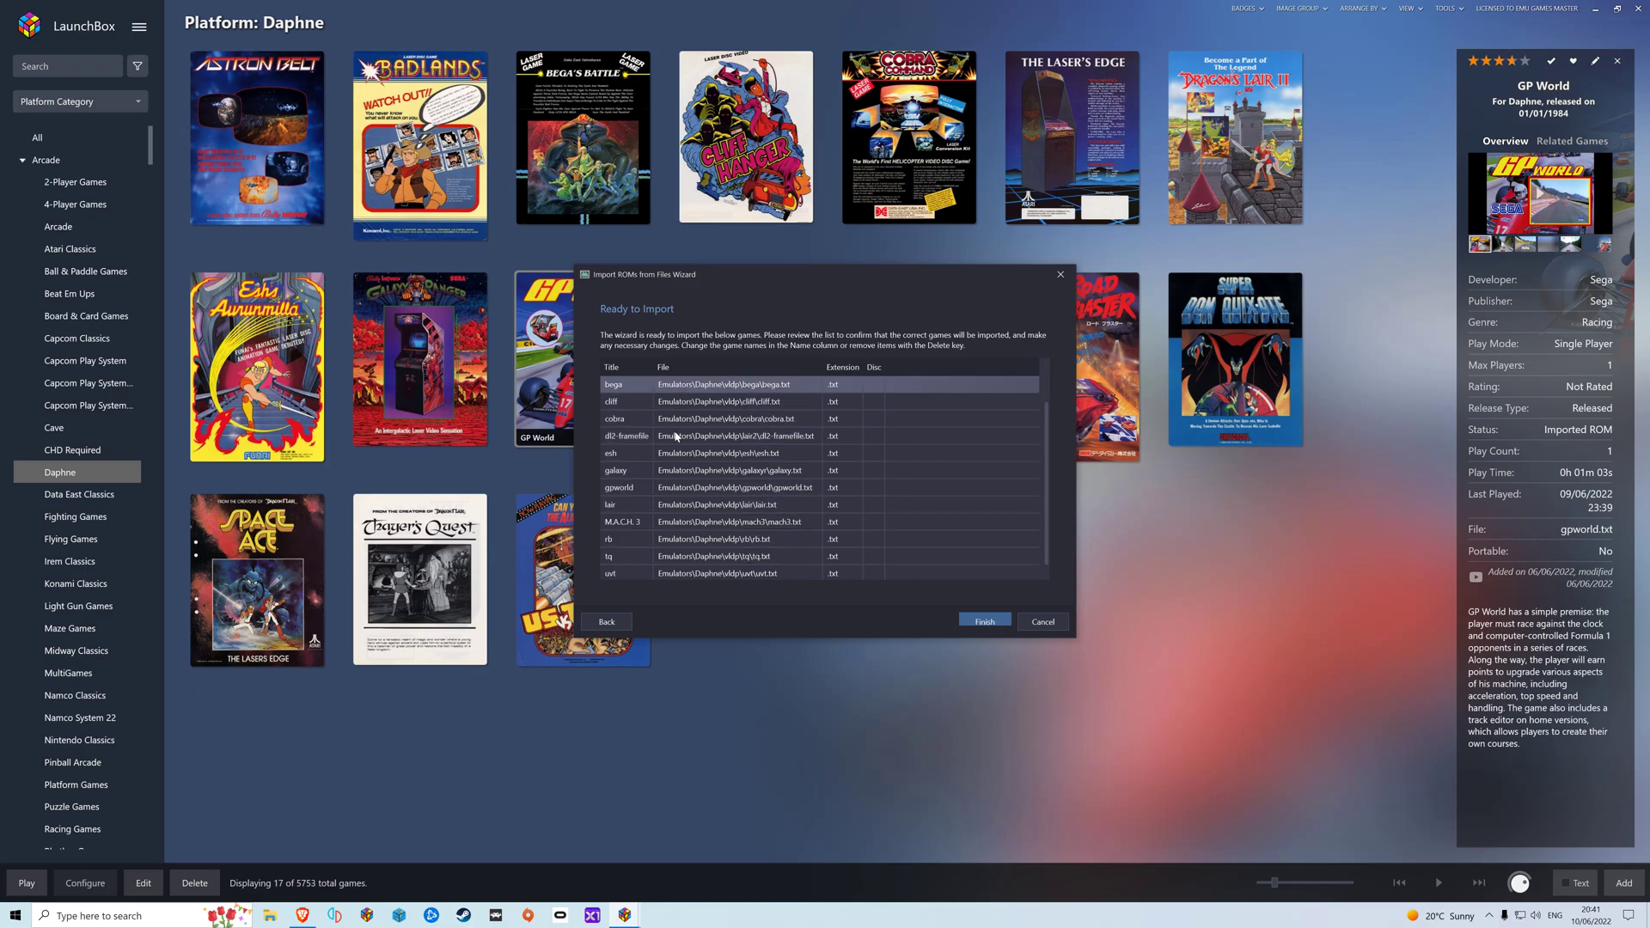
click(985, 621)
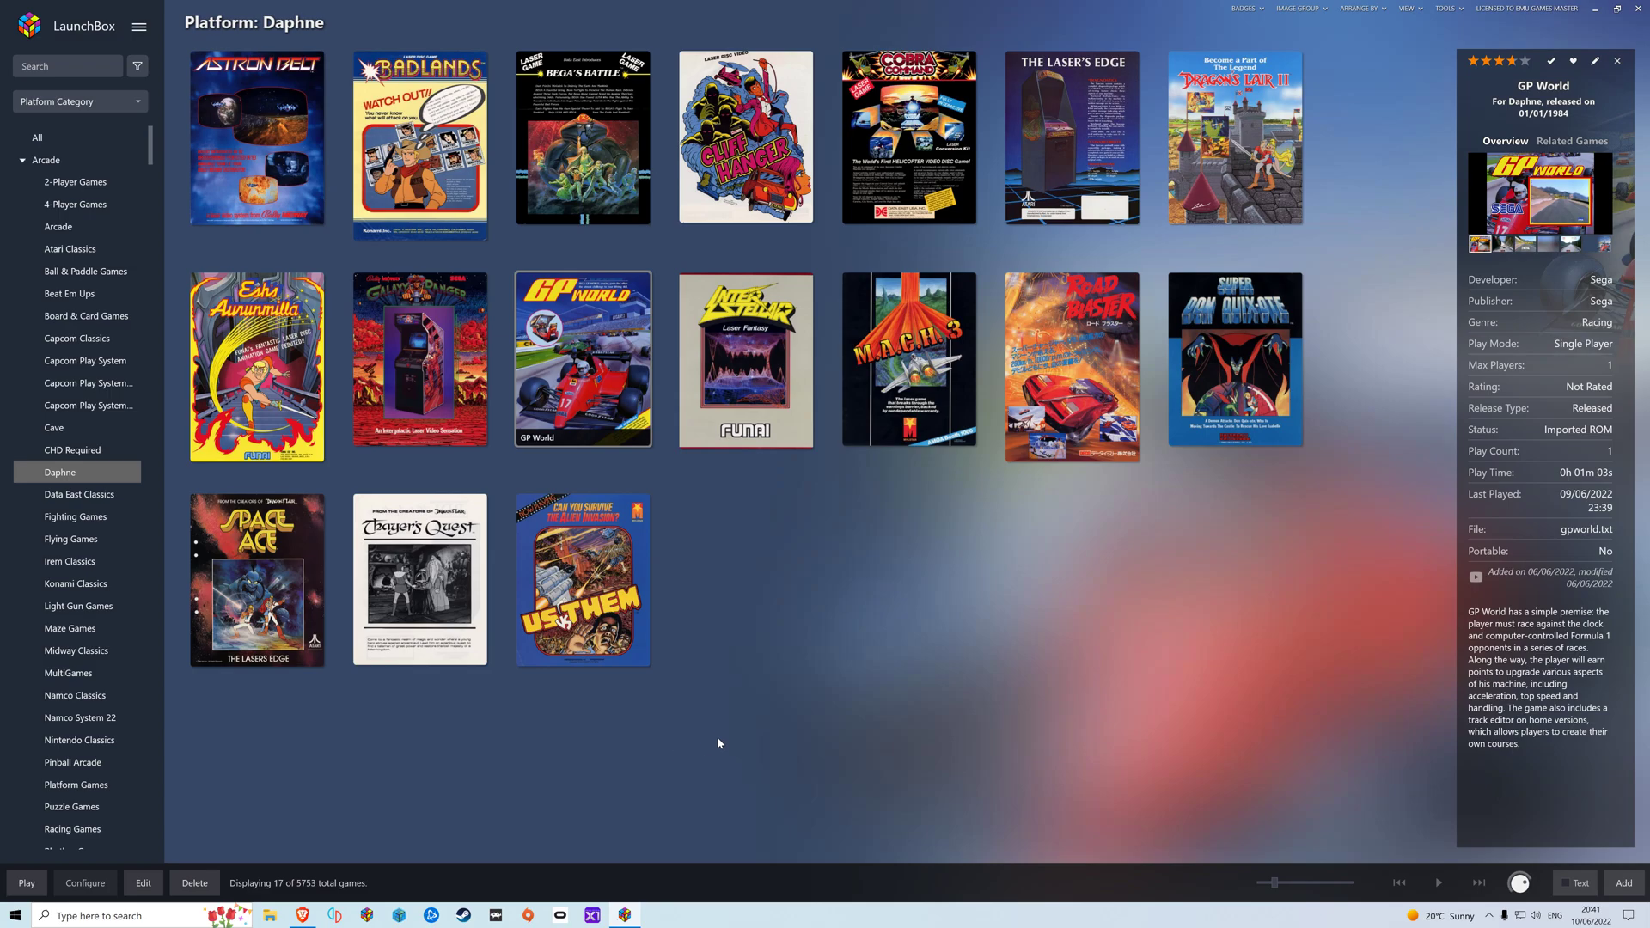
Return to the Daphne platform from the sidebar and launch Space Ace to test it.
click(69, 496)
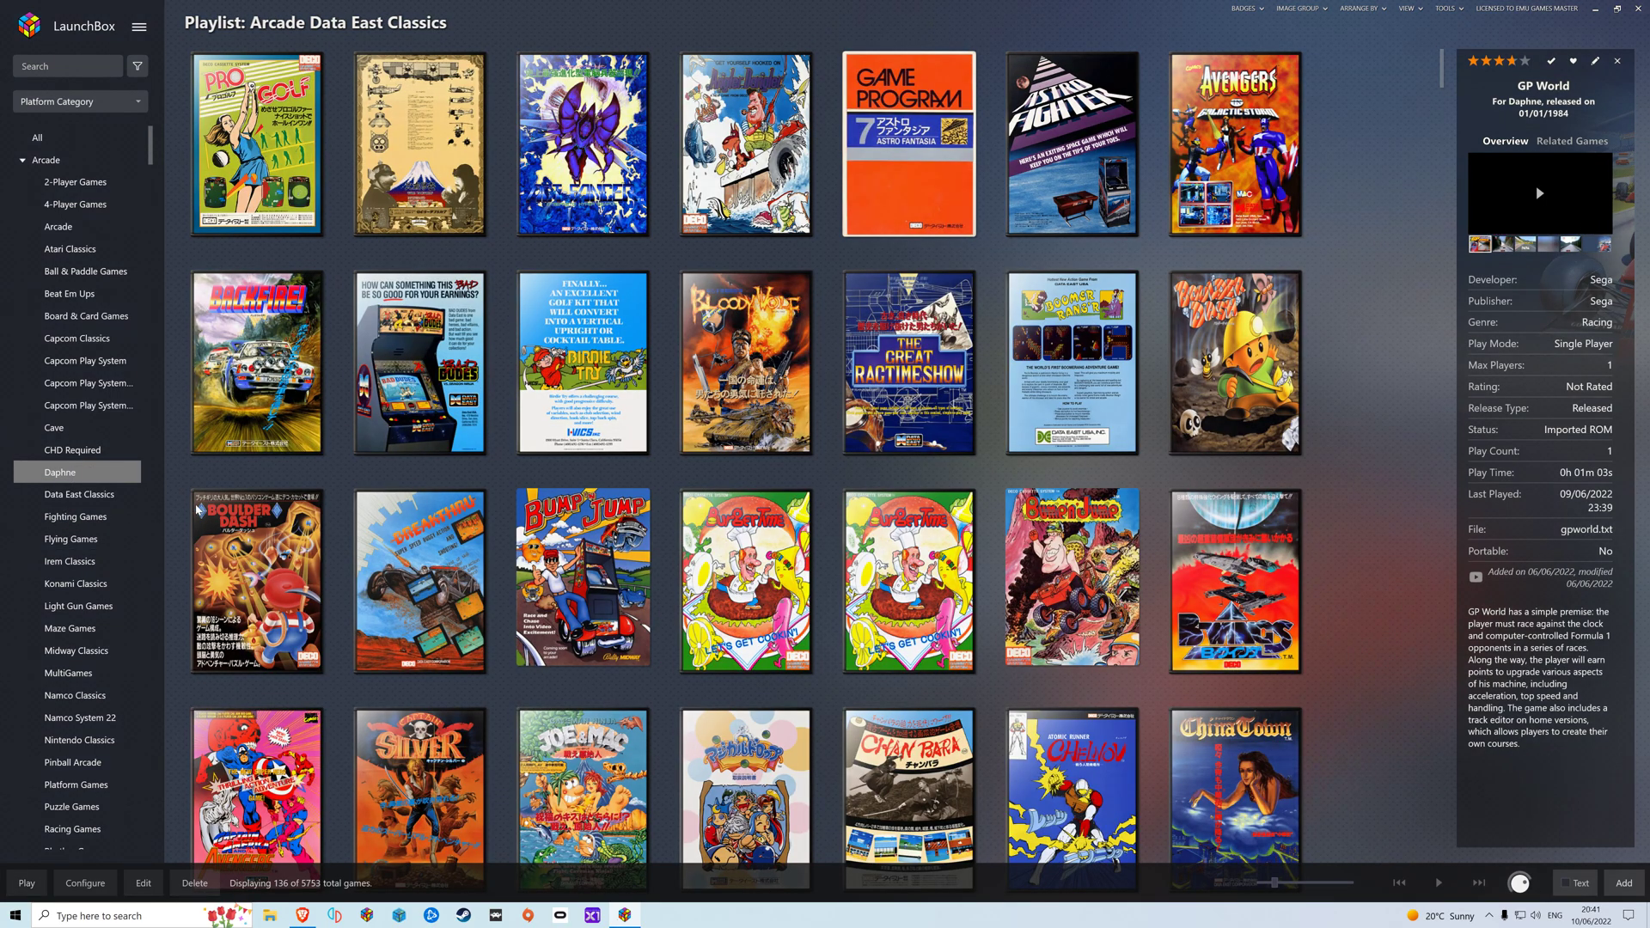
click(72, 474)
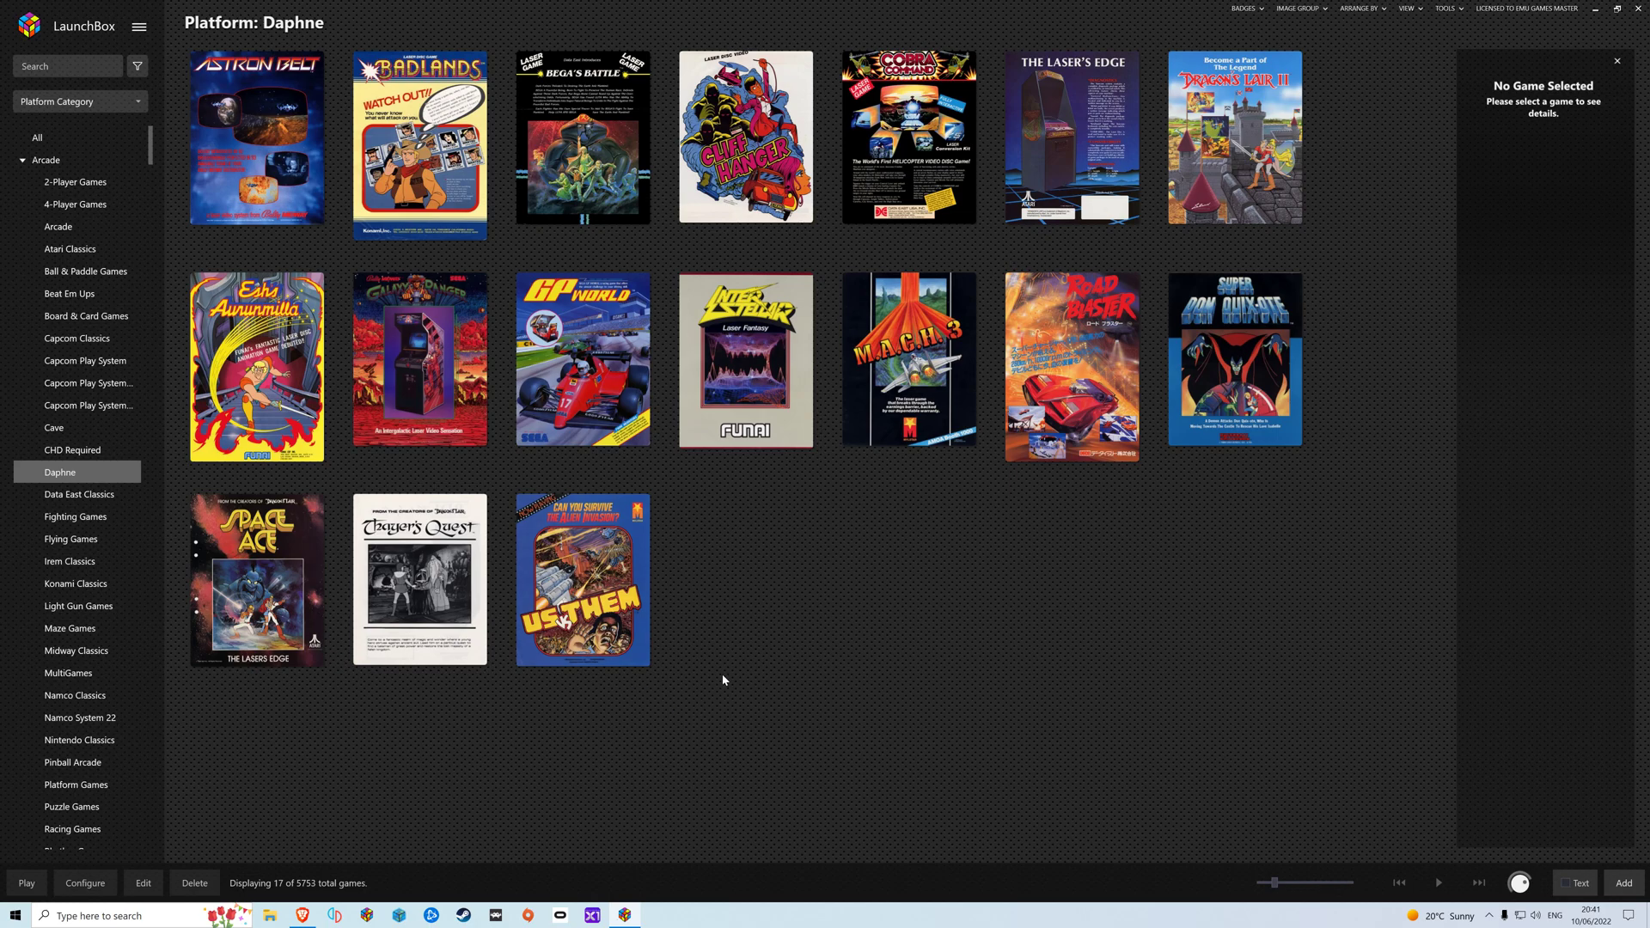
double_click(249, 579)
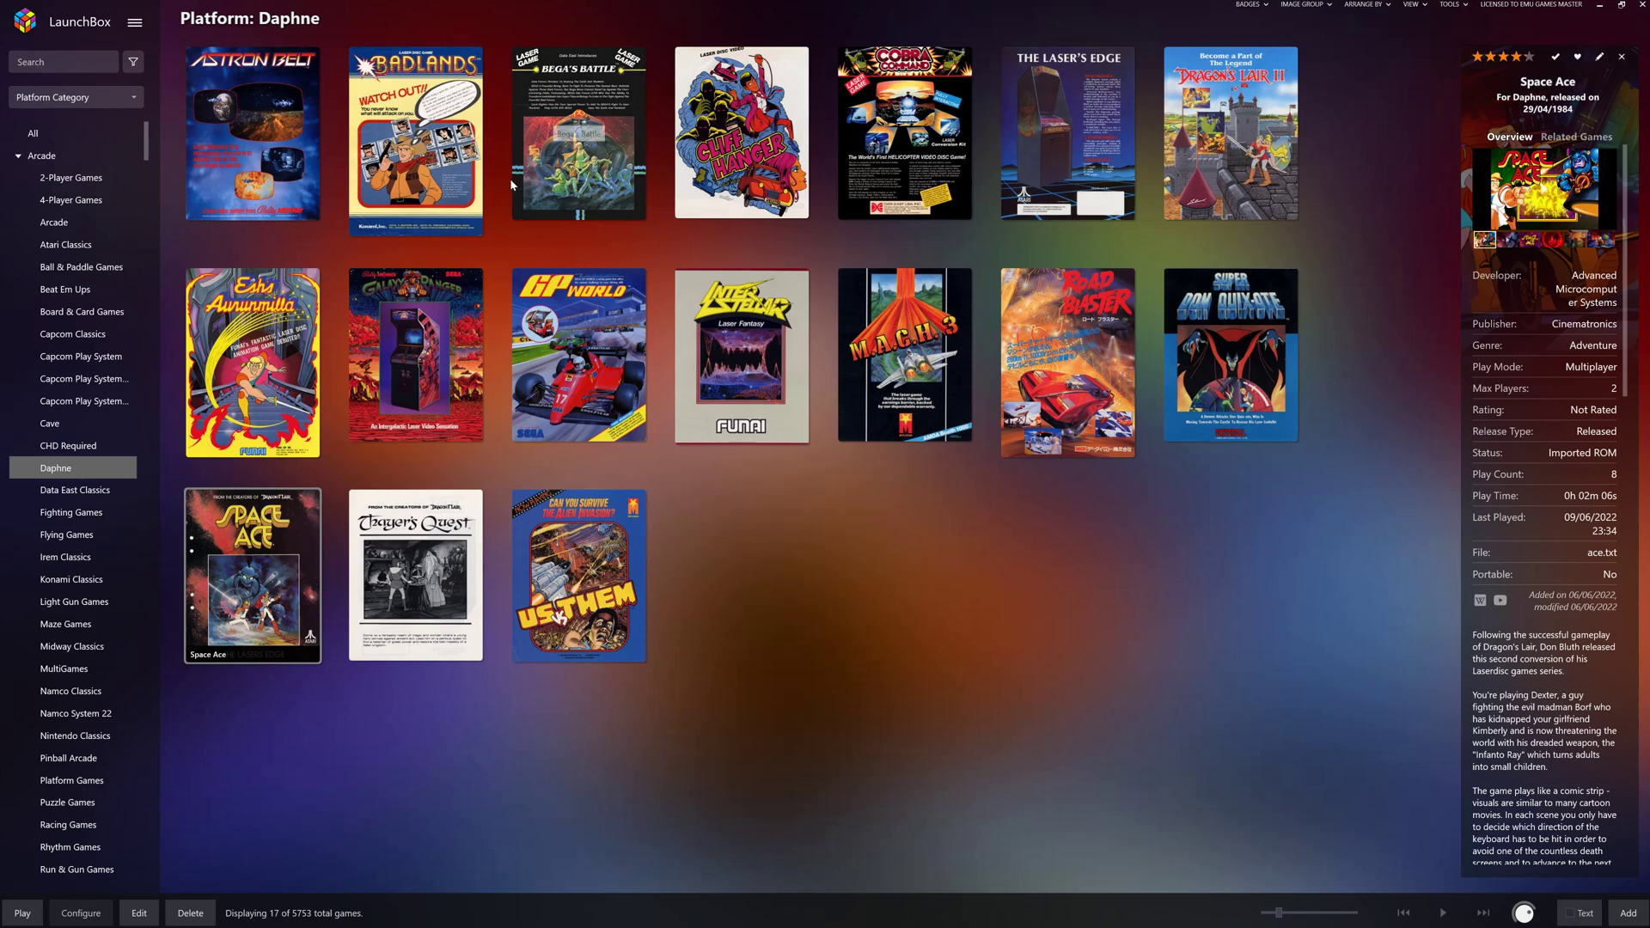
Launch and play Dragon's Lair, then close the LaunchBox window.
click(1062, 144)
key(Return)
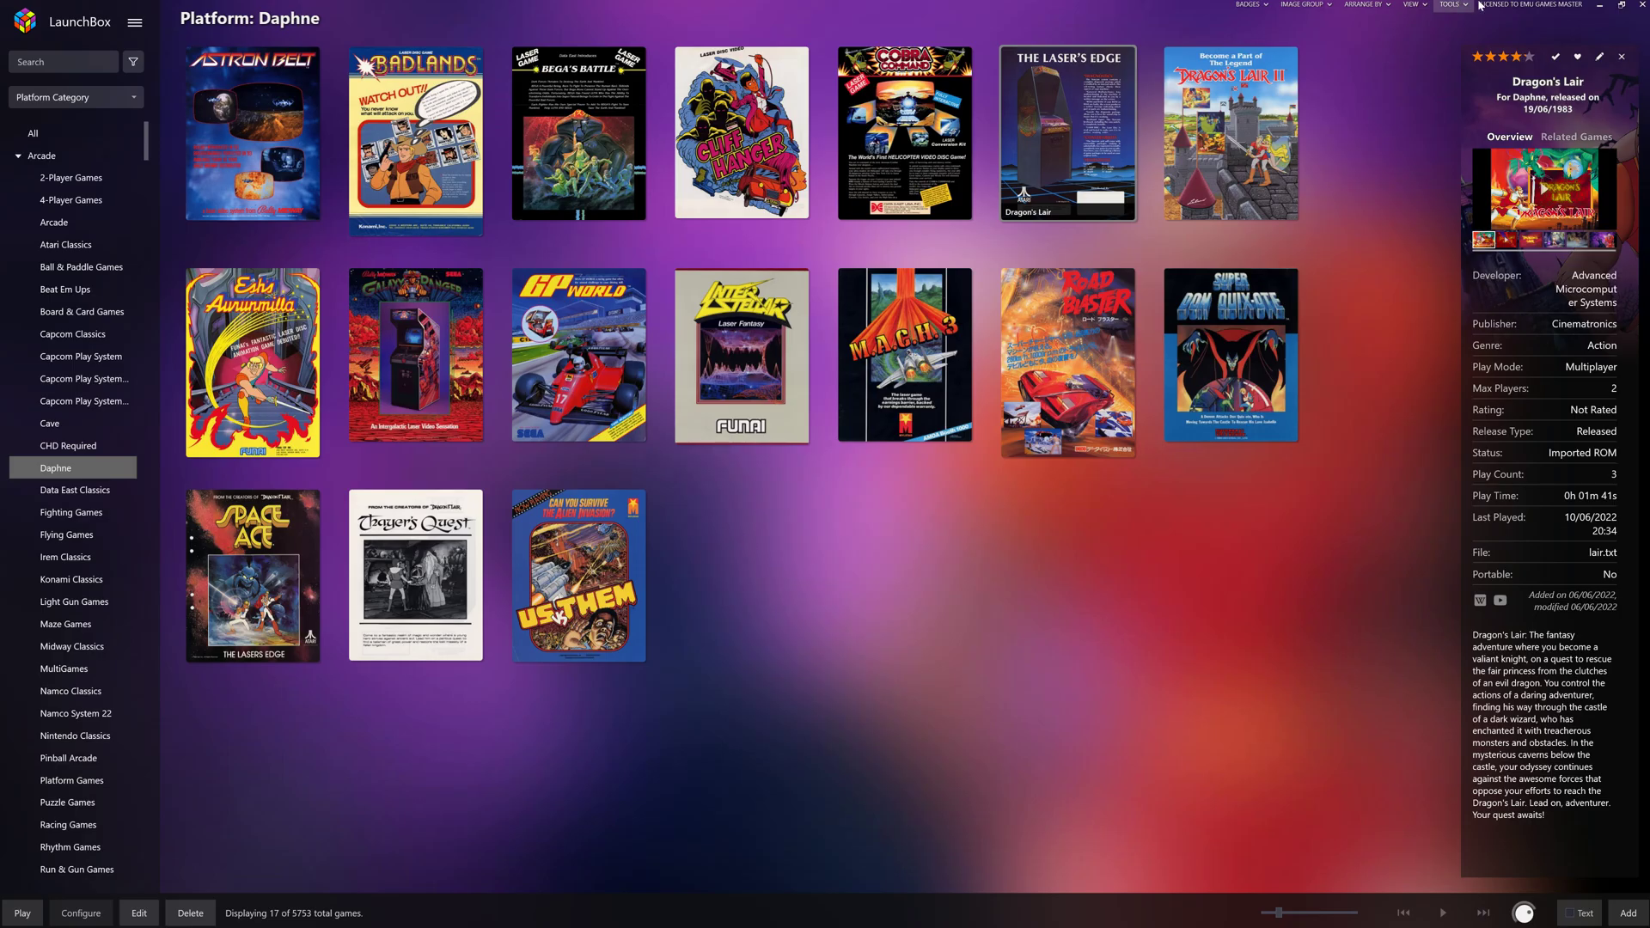
click(1642, 5)
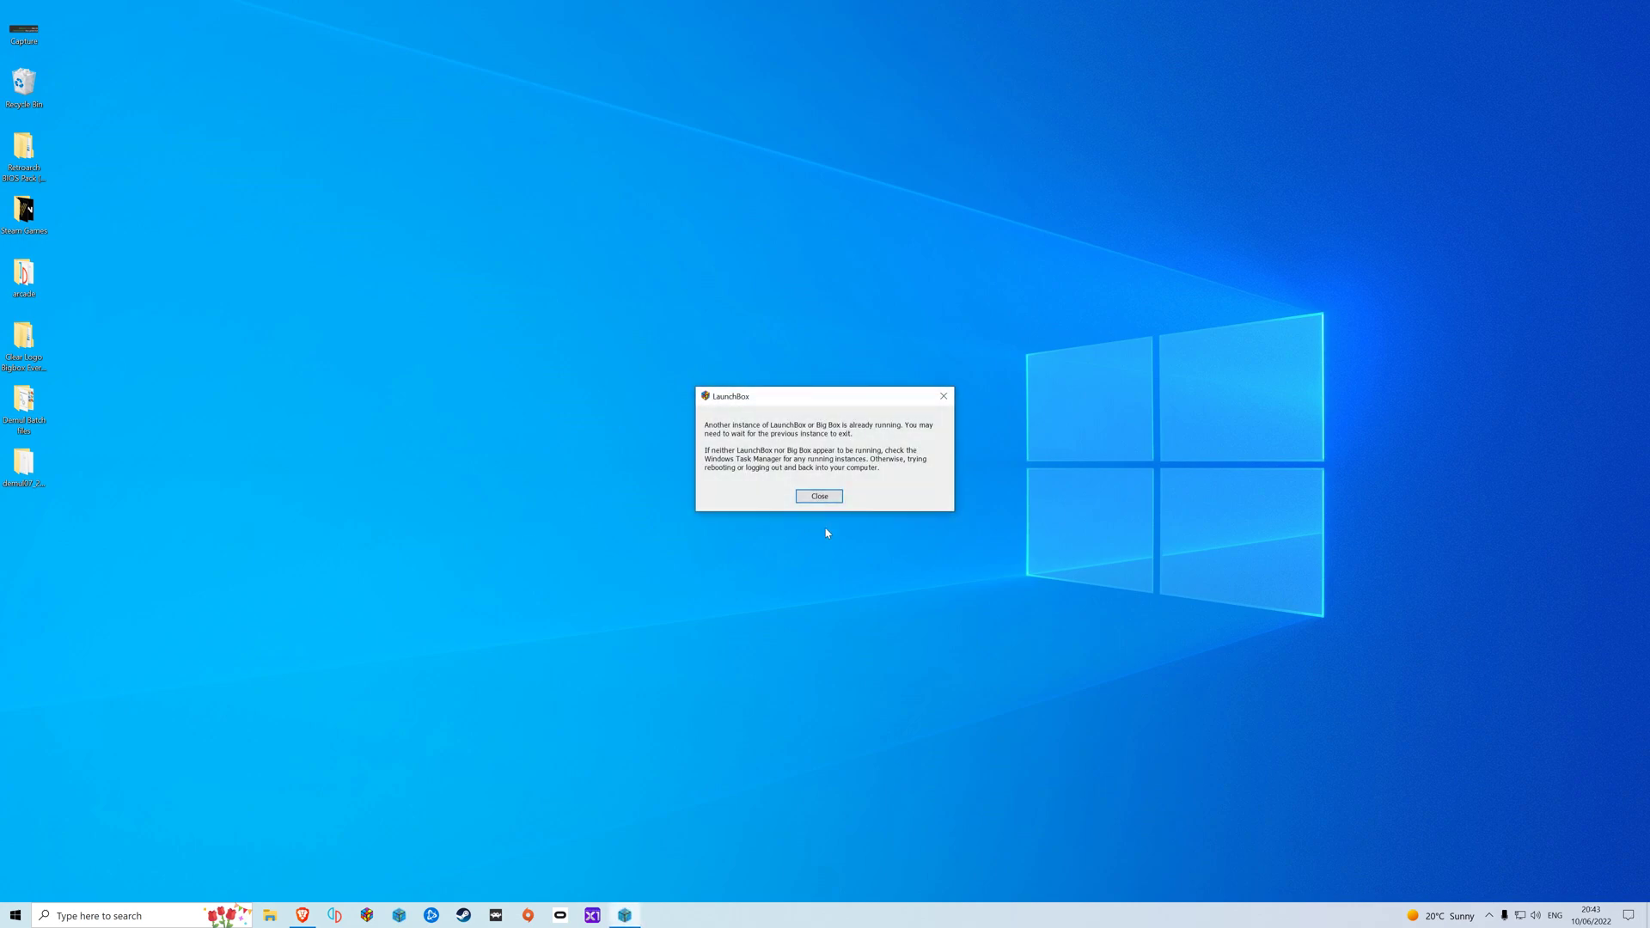
Dismiss the message saying LaunchBox is already running.
click(834, 498)
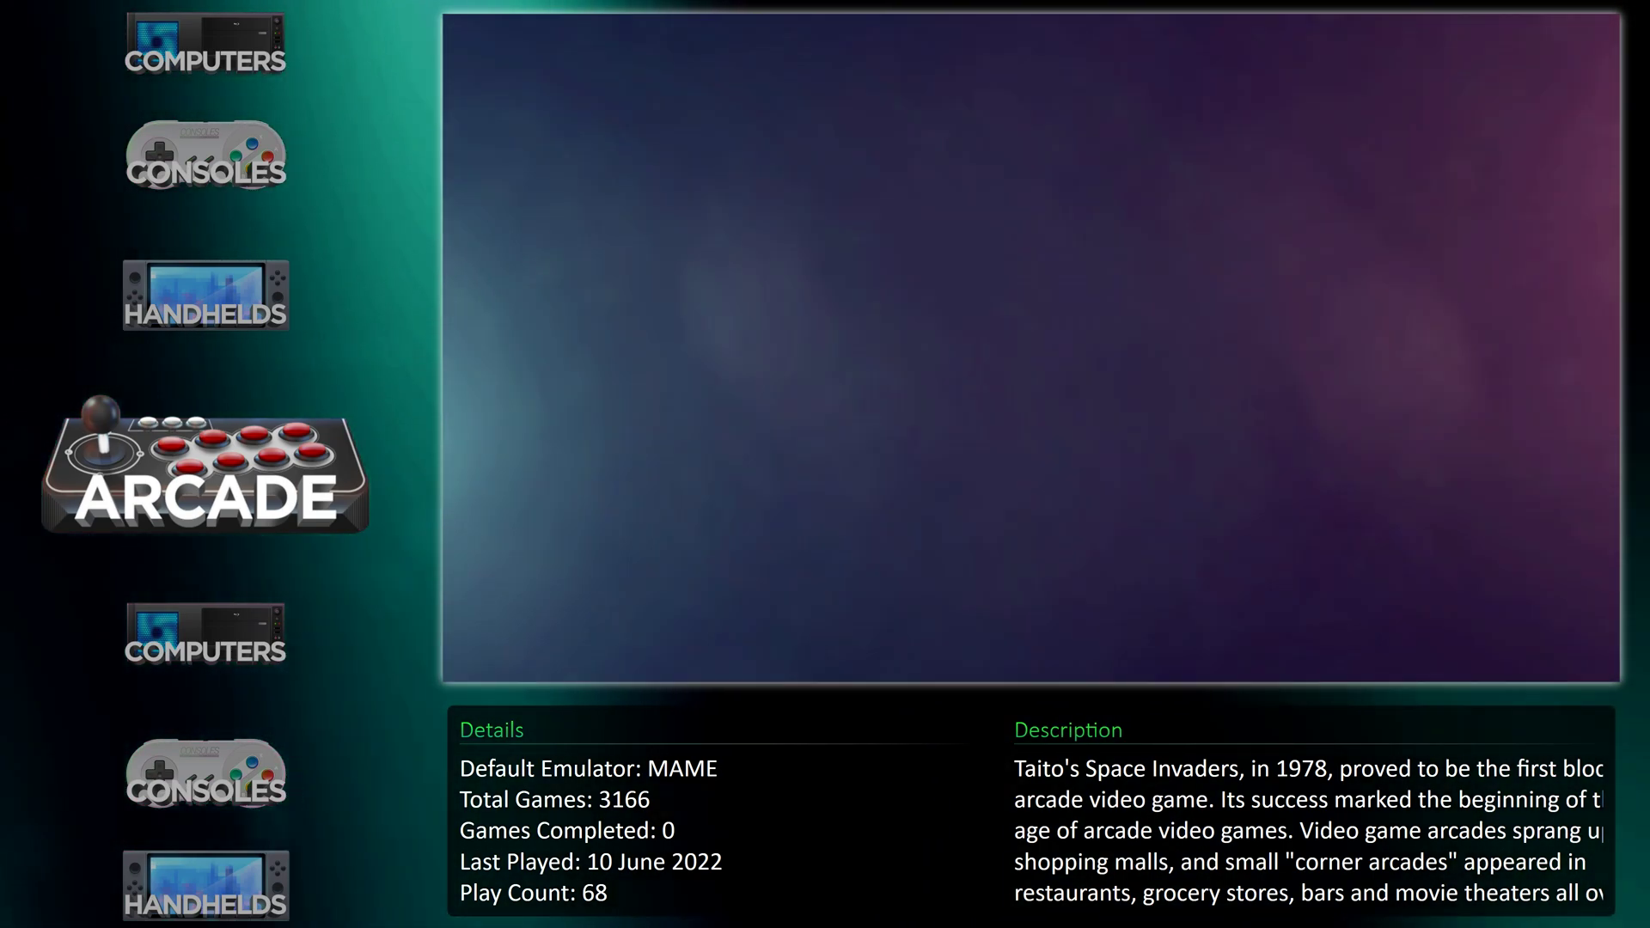
Refresh the cached platform wheel, game wheel and CoverFlow images in Image Cache.
key(Return)
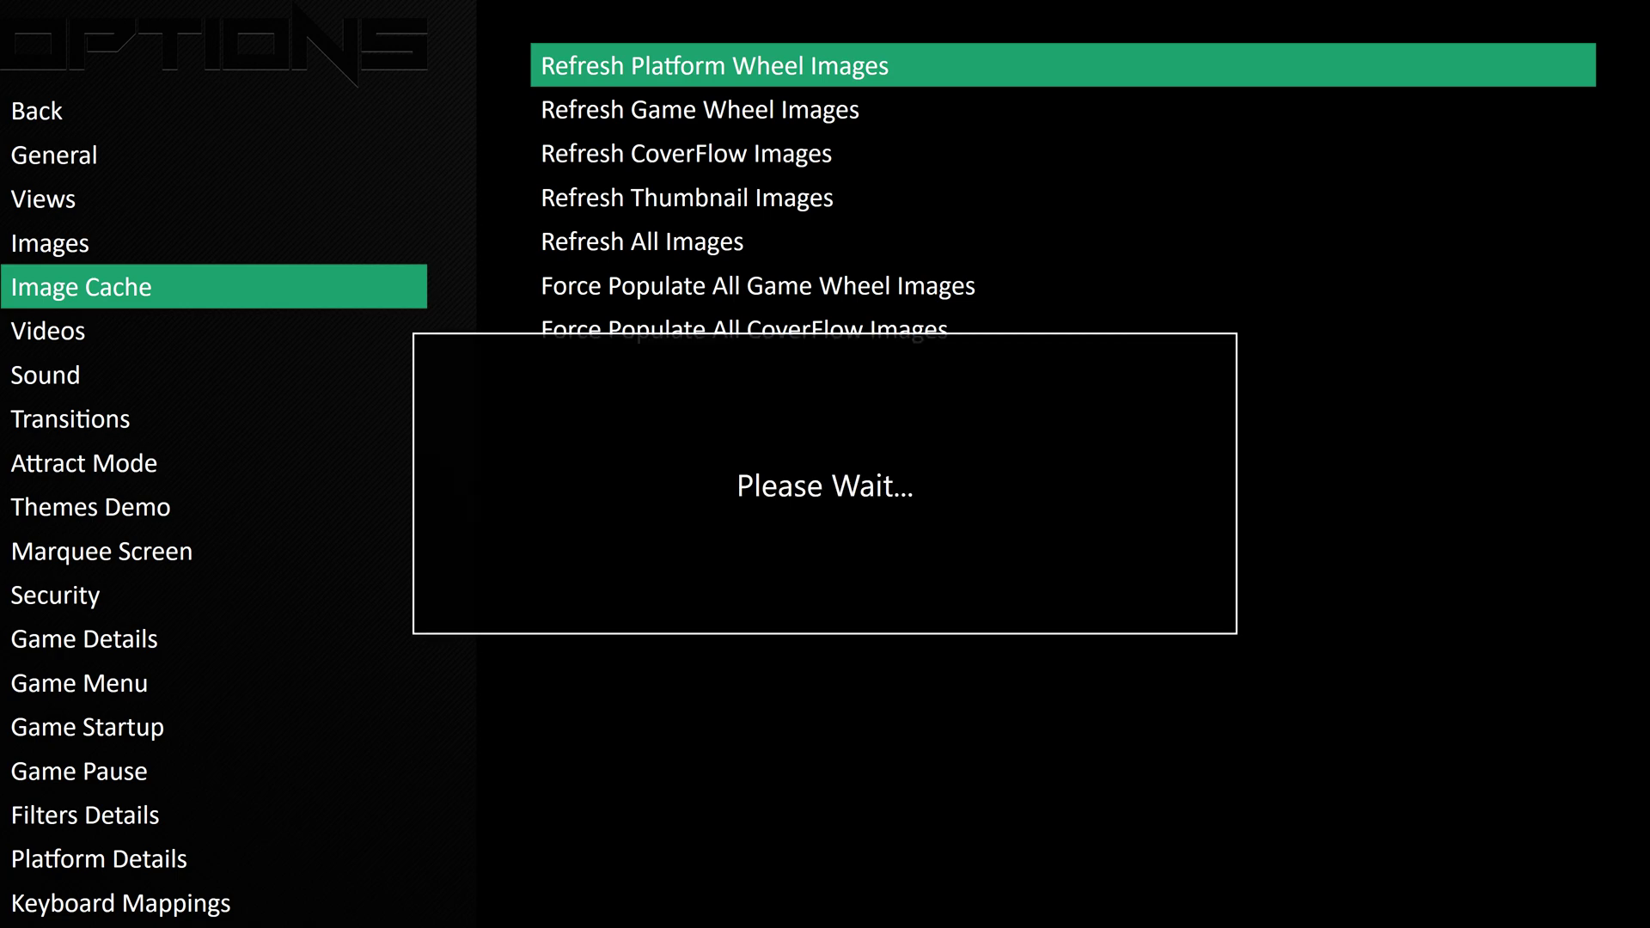
key(Down)
key(Return)
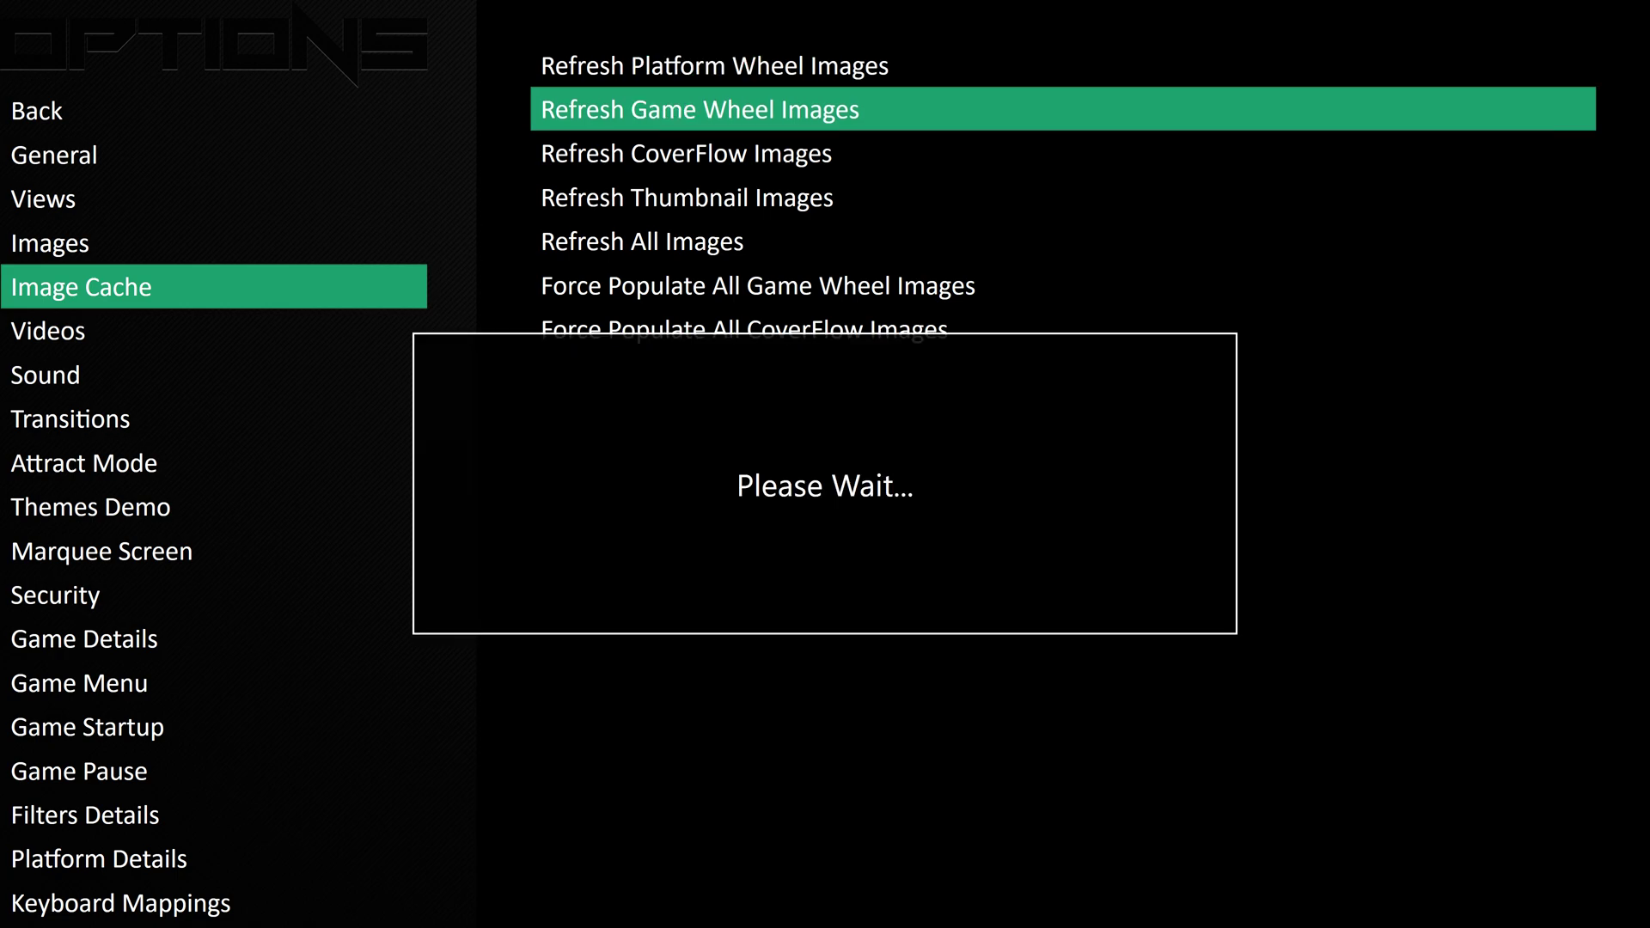
key(Down)
key(Return)
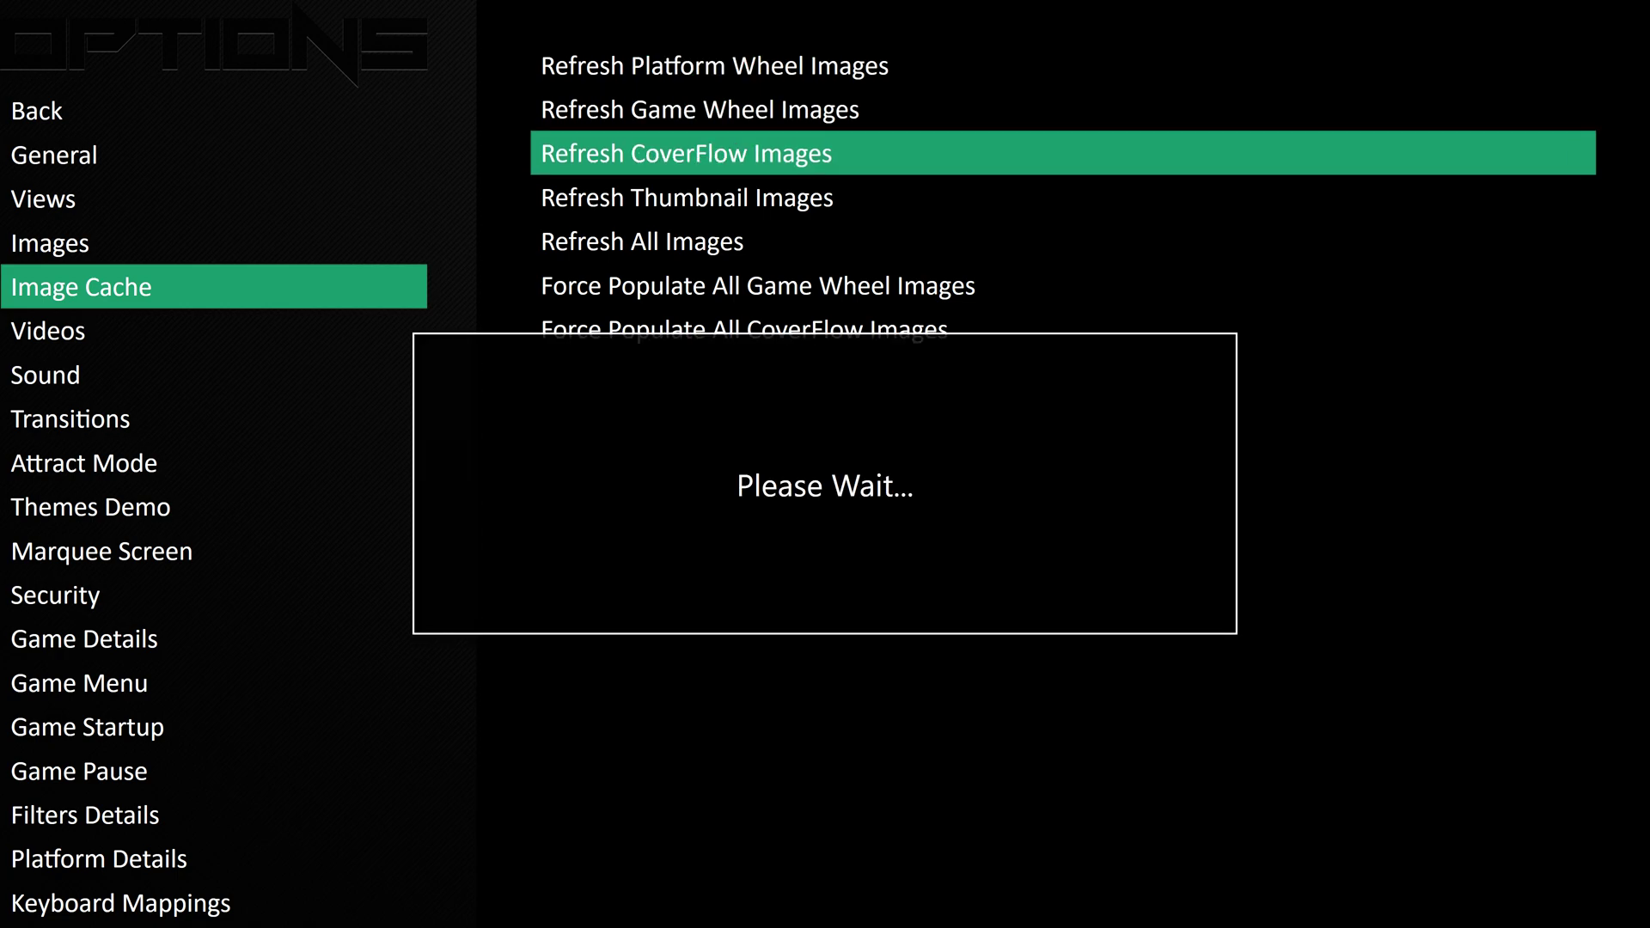
key(Down)
Refresh the cached thumbnail images and leave Options for the main menu.
key(Return)
key(Escape)
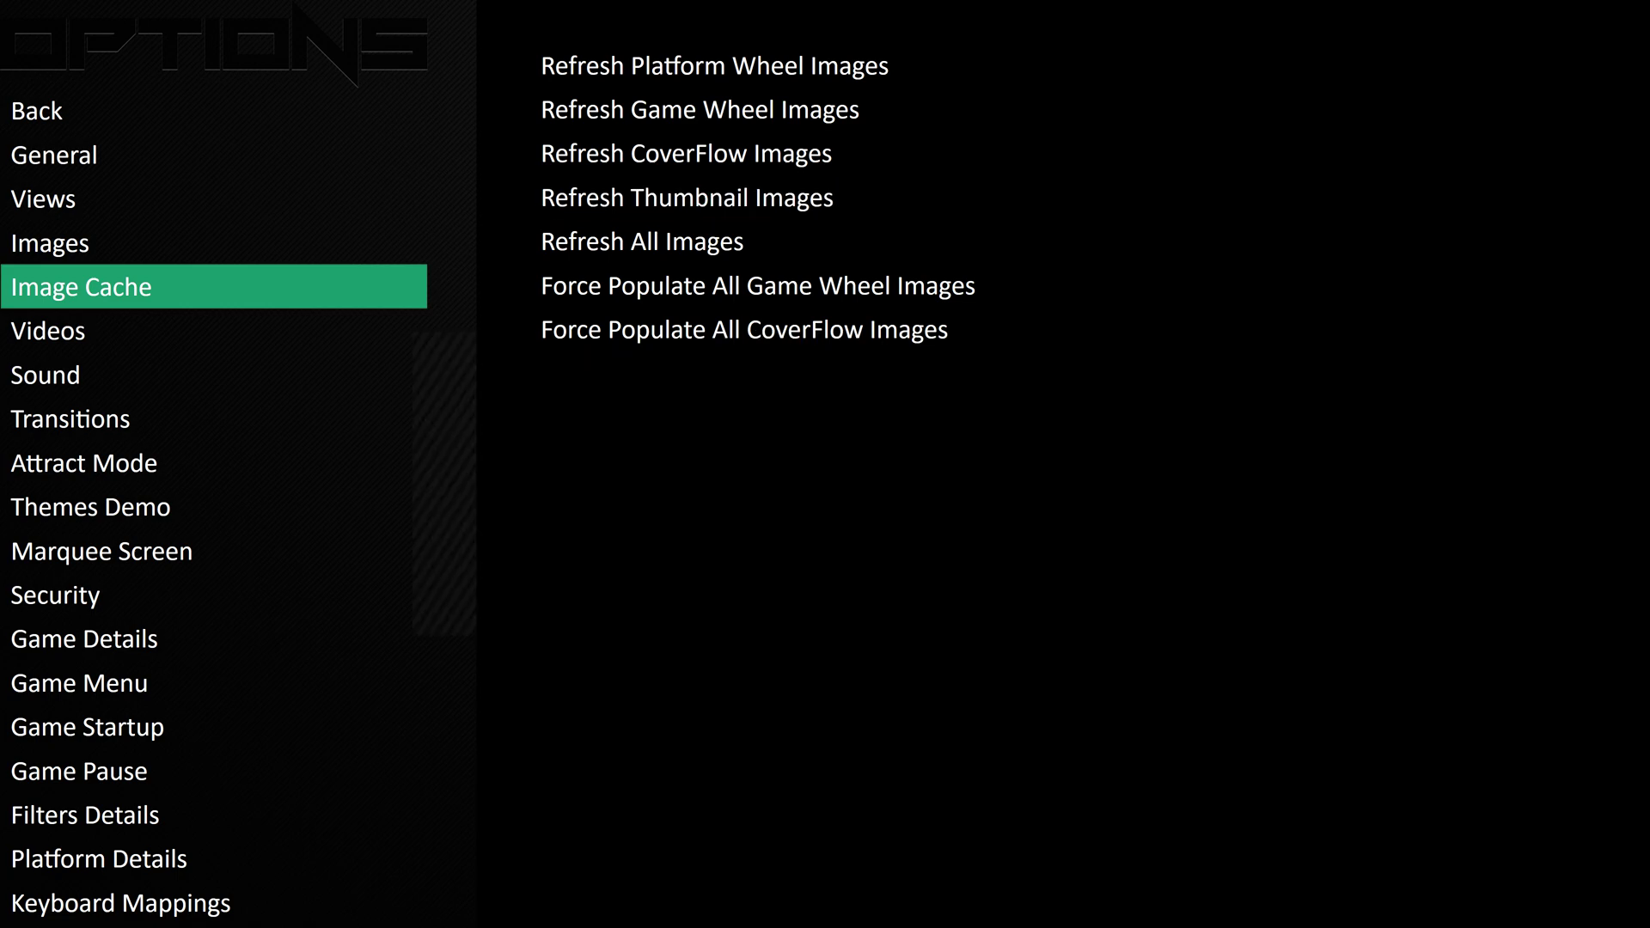
key(Escape)
key(Return)
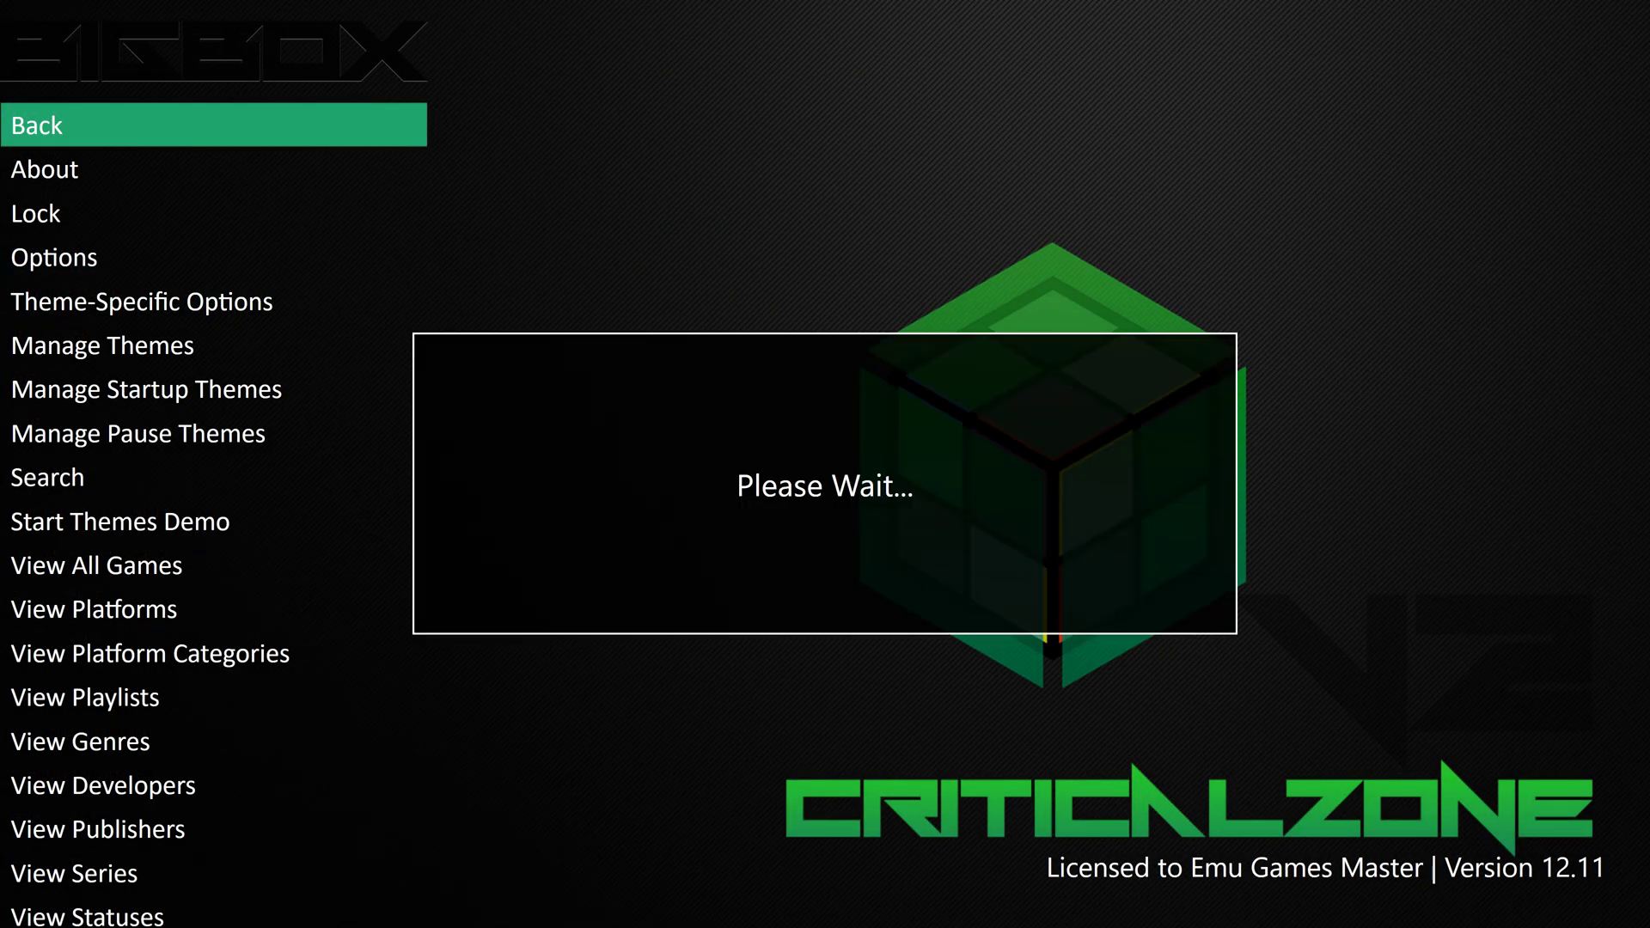
key(Return)
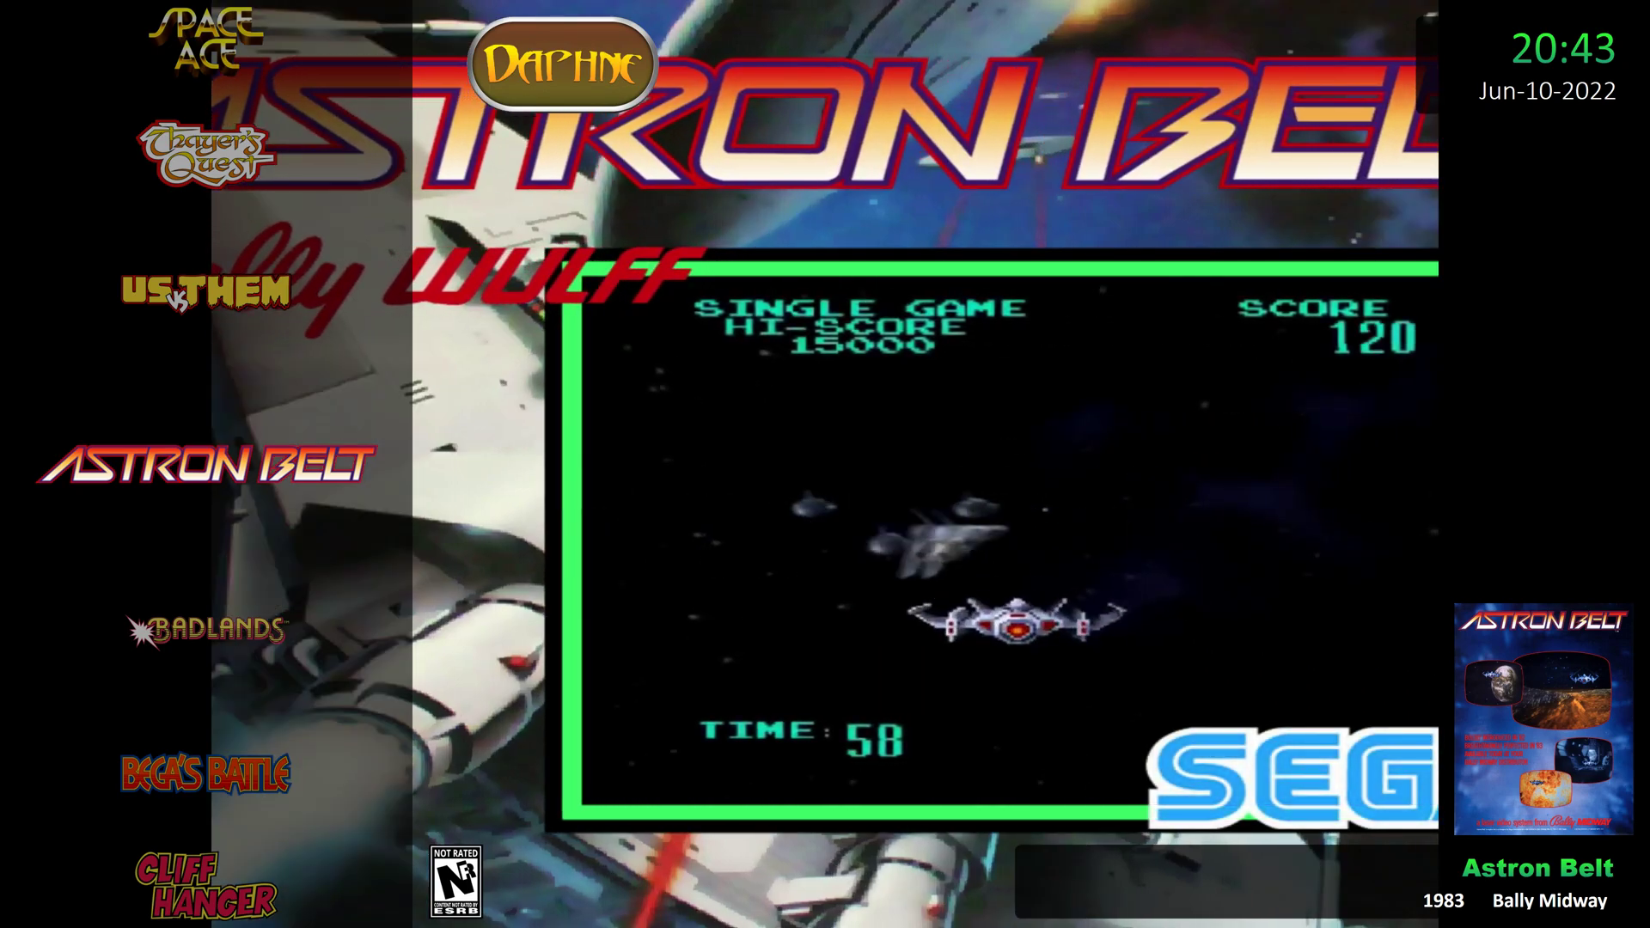
Step through the Daphne games from Badlands and Cliff Hanger to Esh's Aurunmilla, checking each one's artwork.
key(Down)
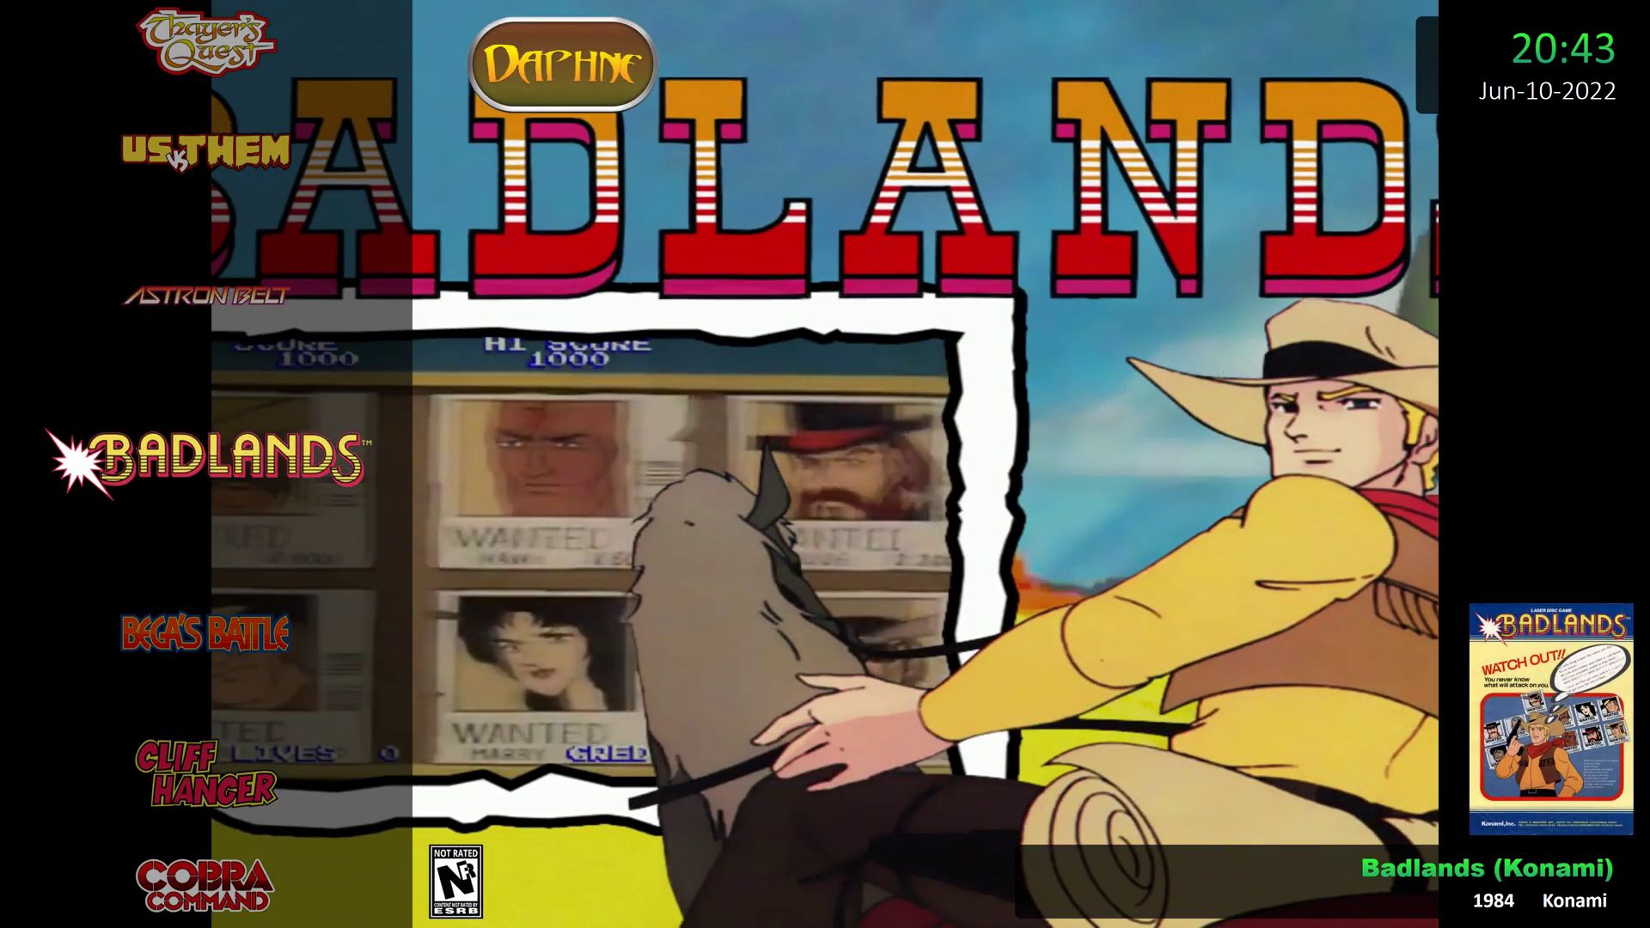
key(Down)
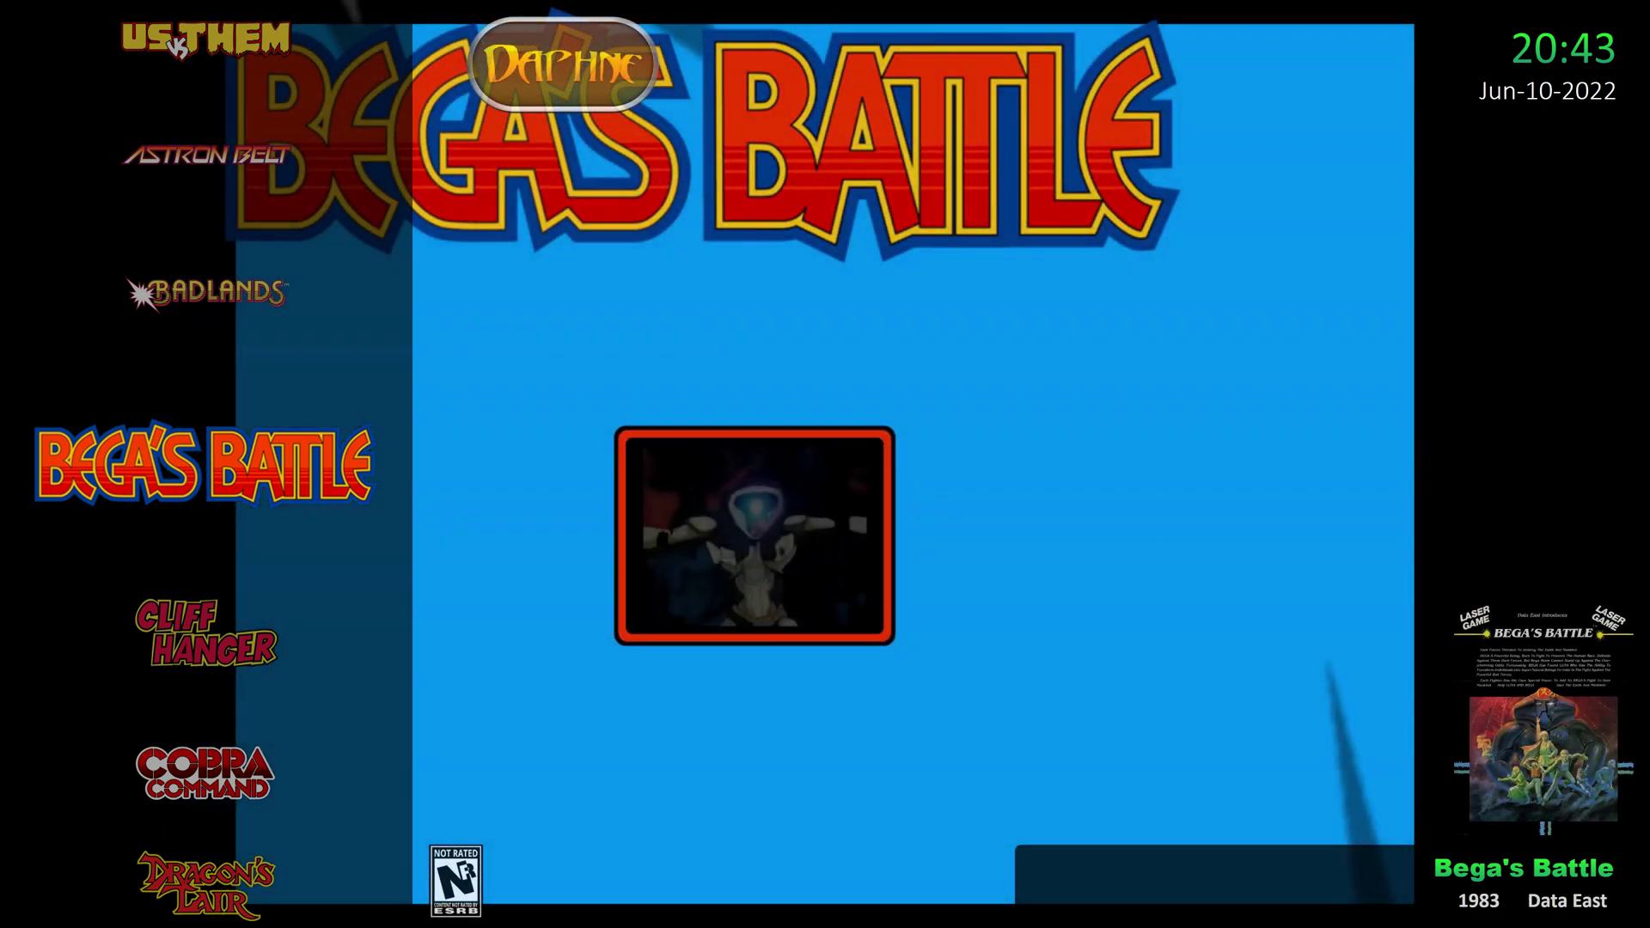
key(Down)
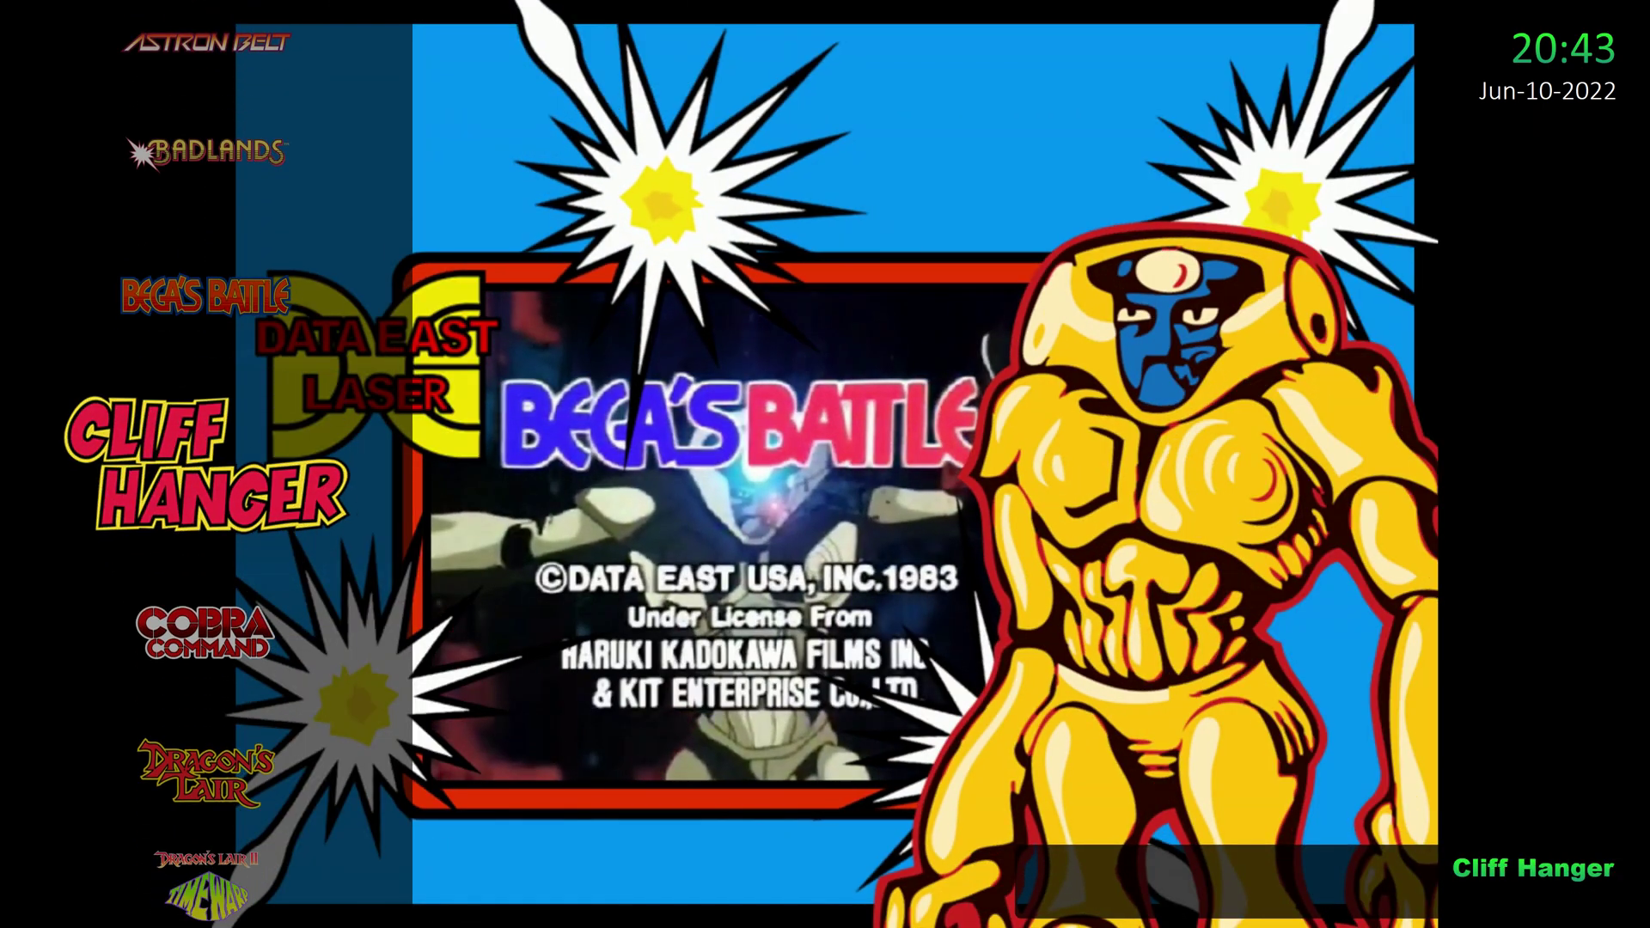
key(Down)
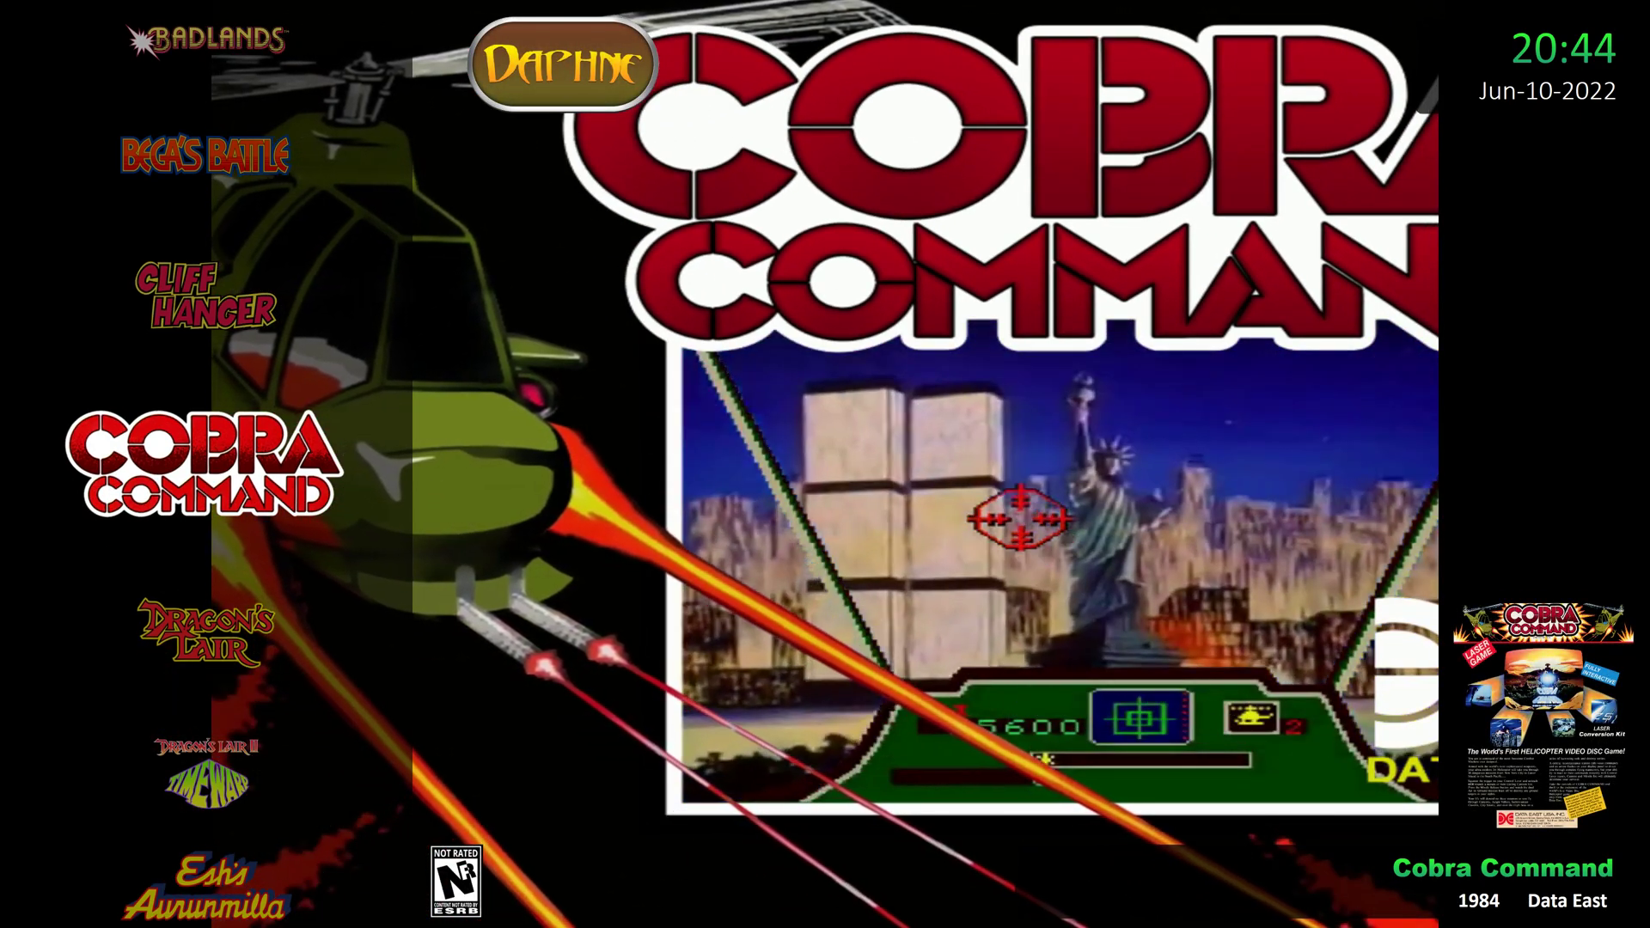
key(Down)
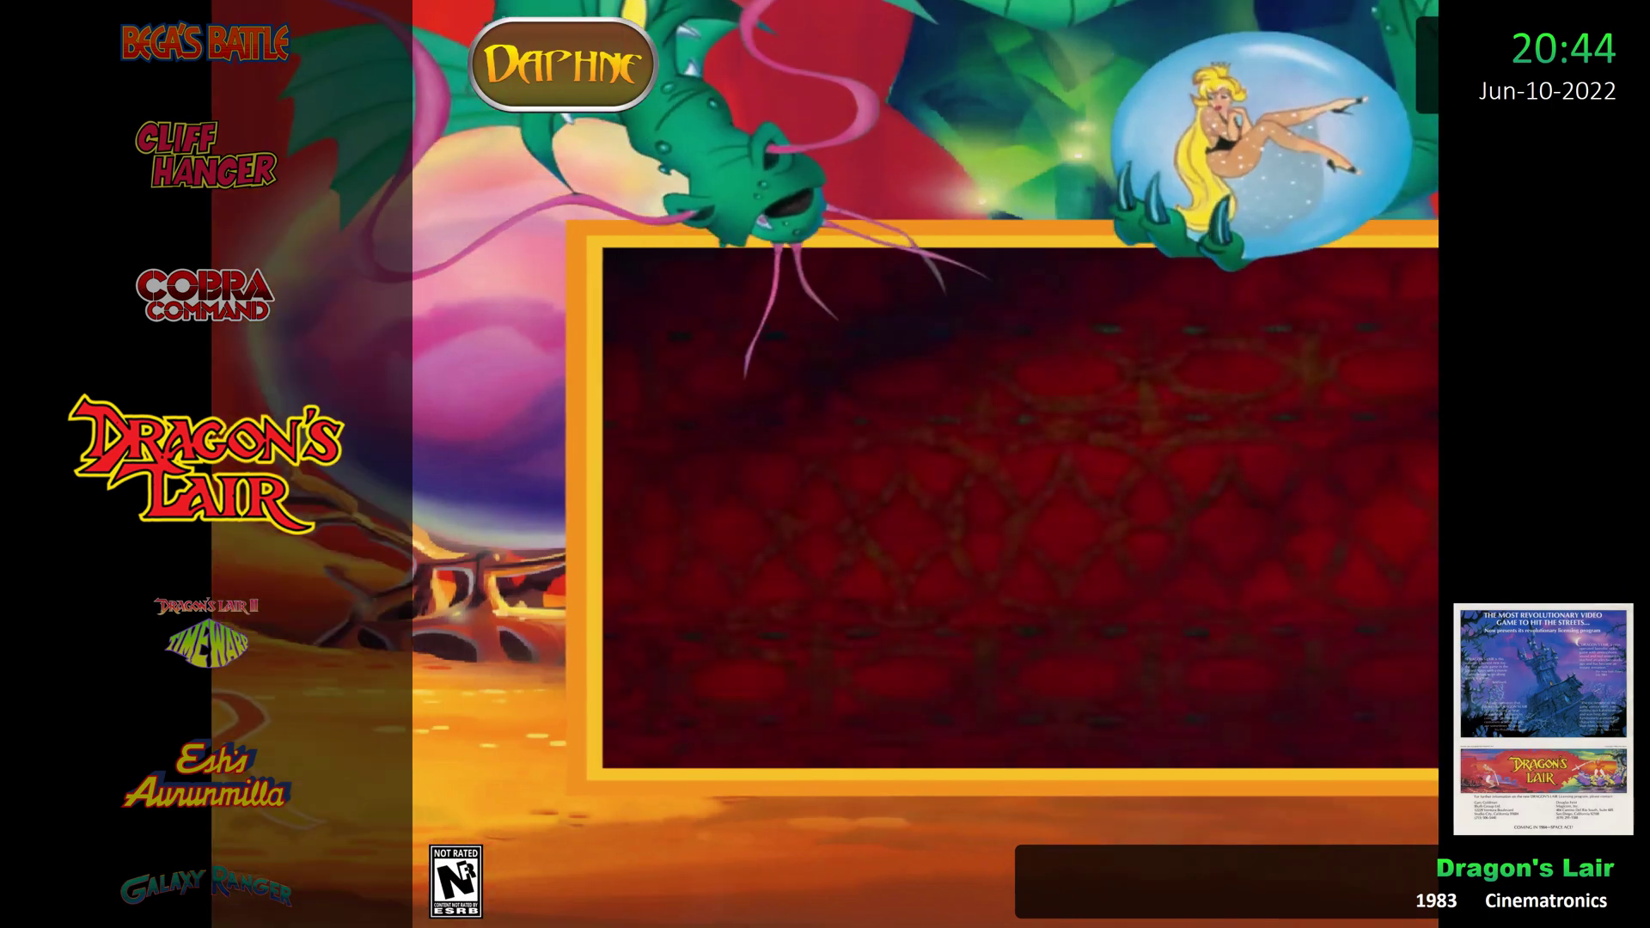
key(Down)
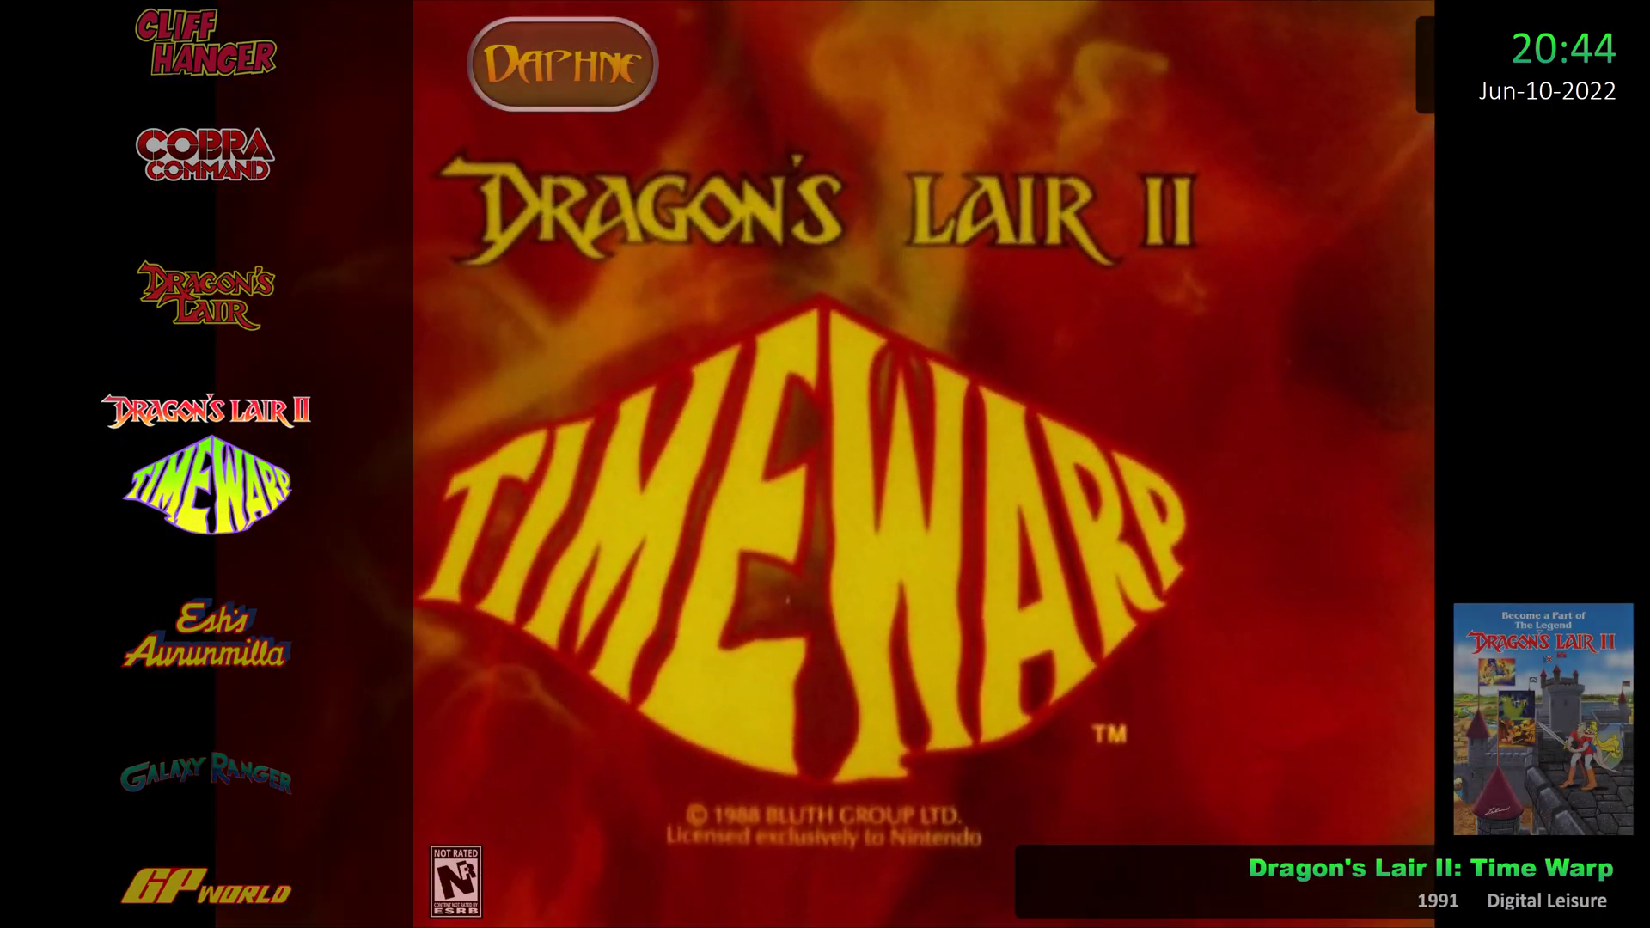
key(Down)
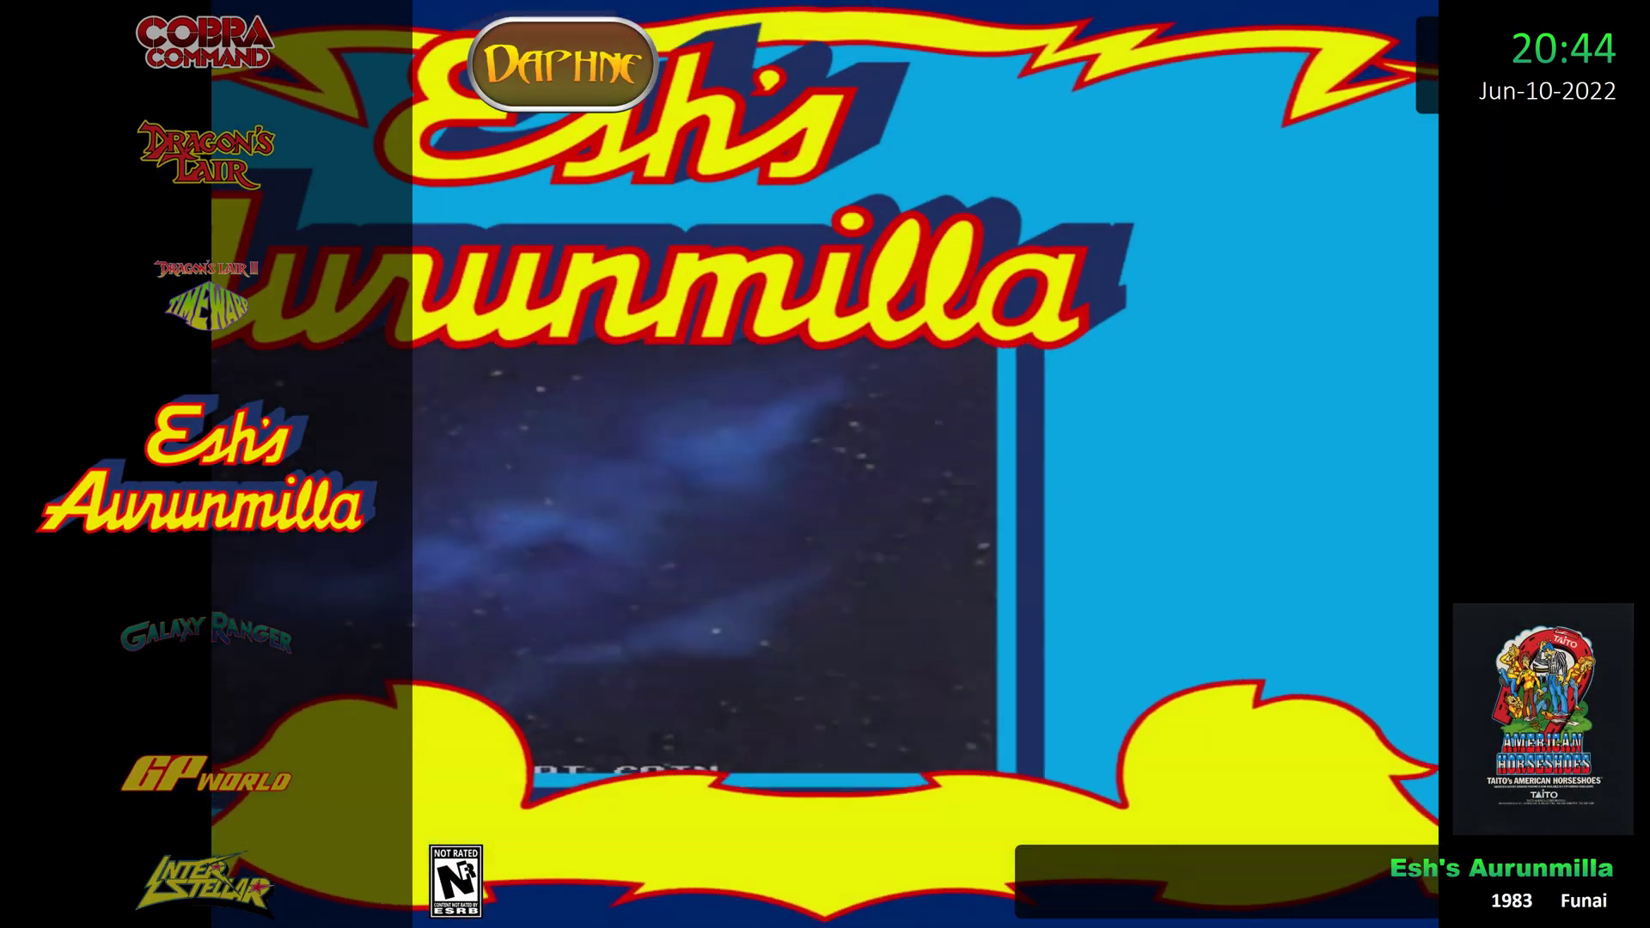
Continue from Galaxy Ranger through Road Blaster to Thayer's Quest, then back out to the platforms.
key(Down)
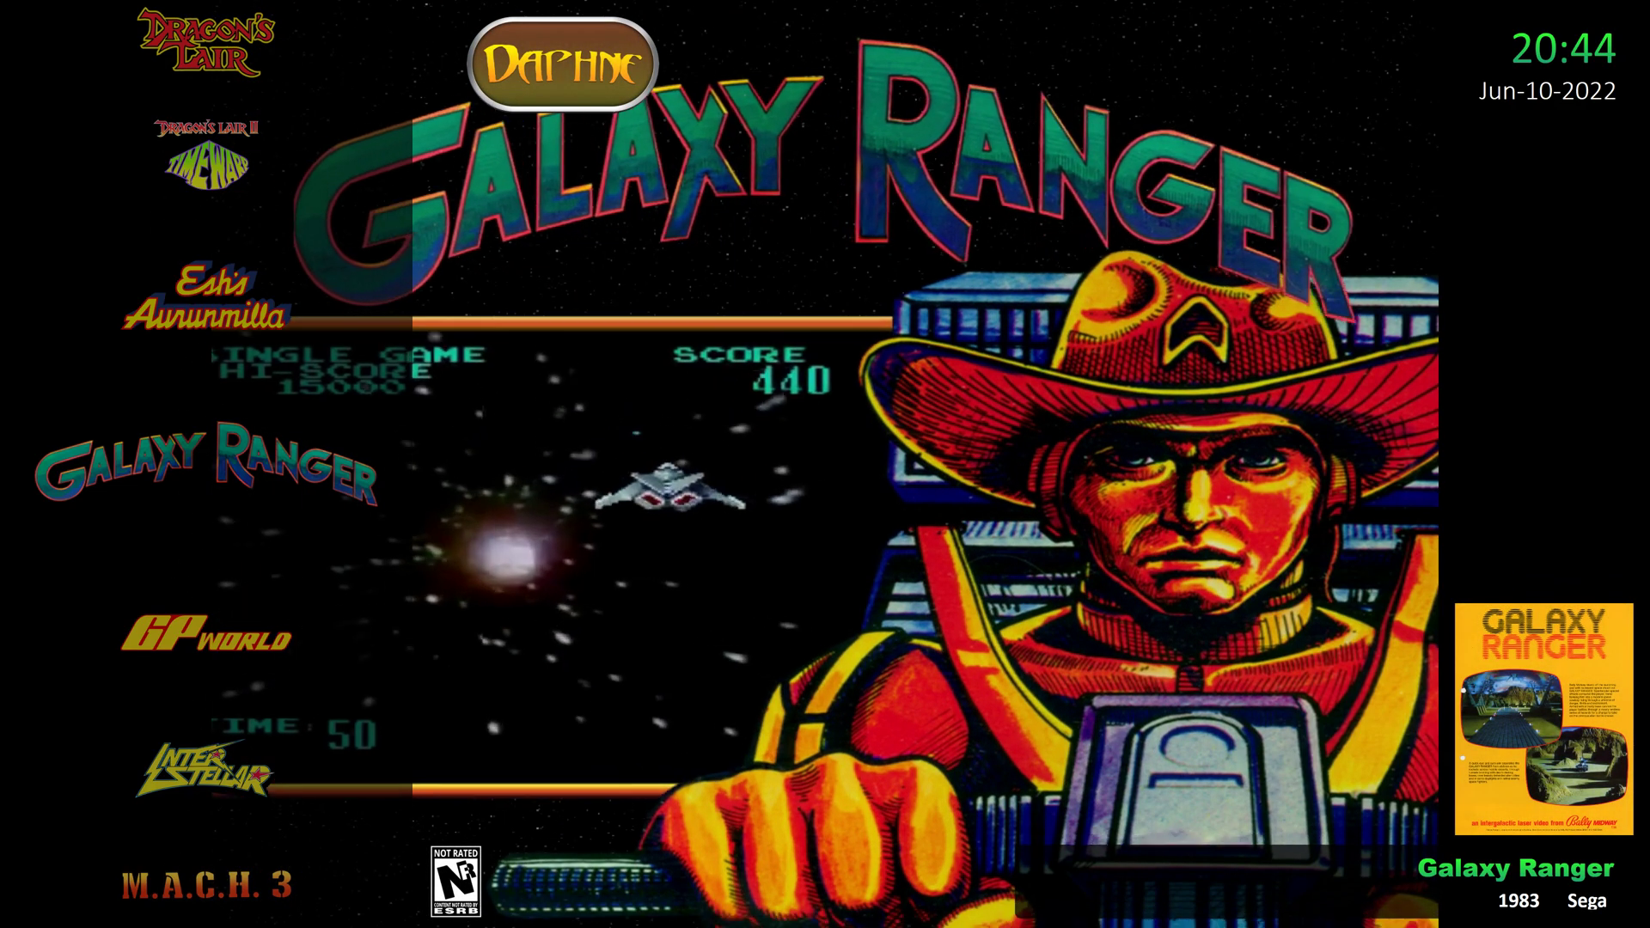
key(Down)
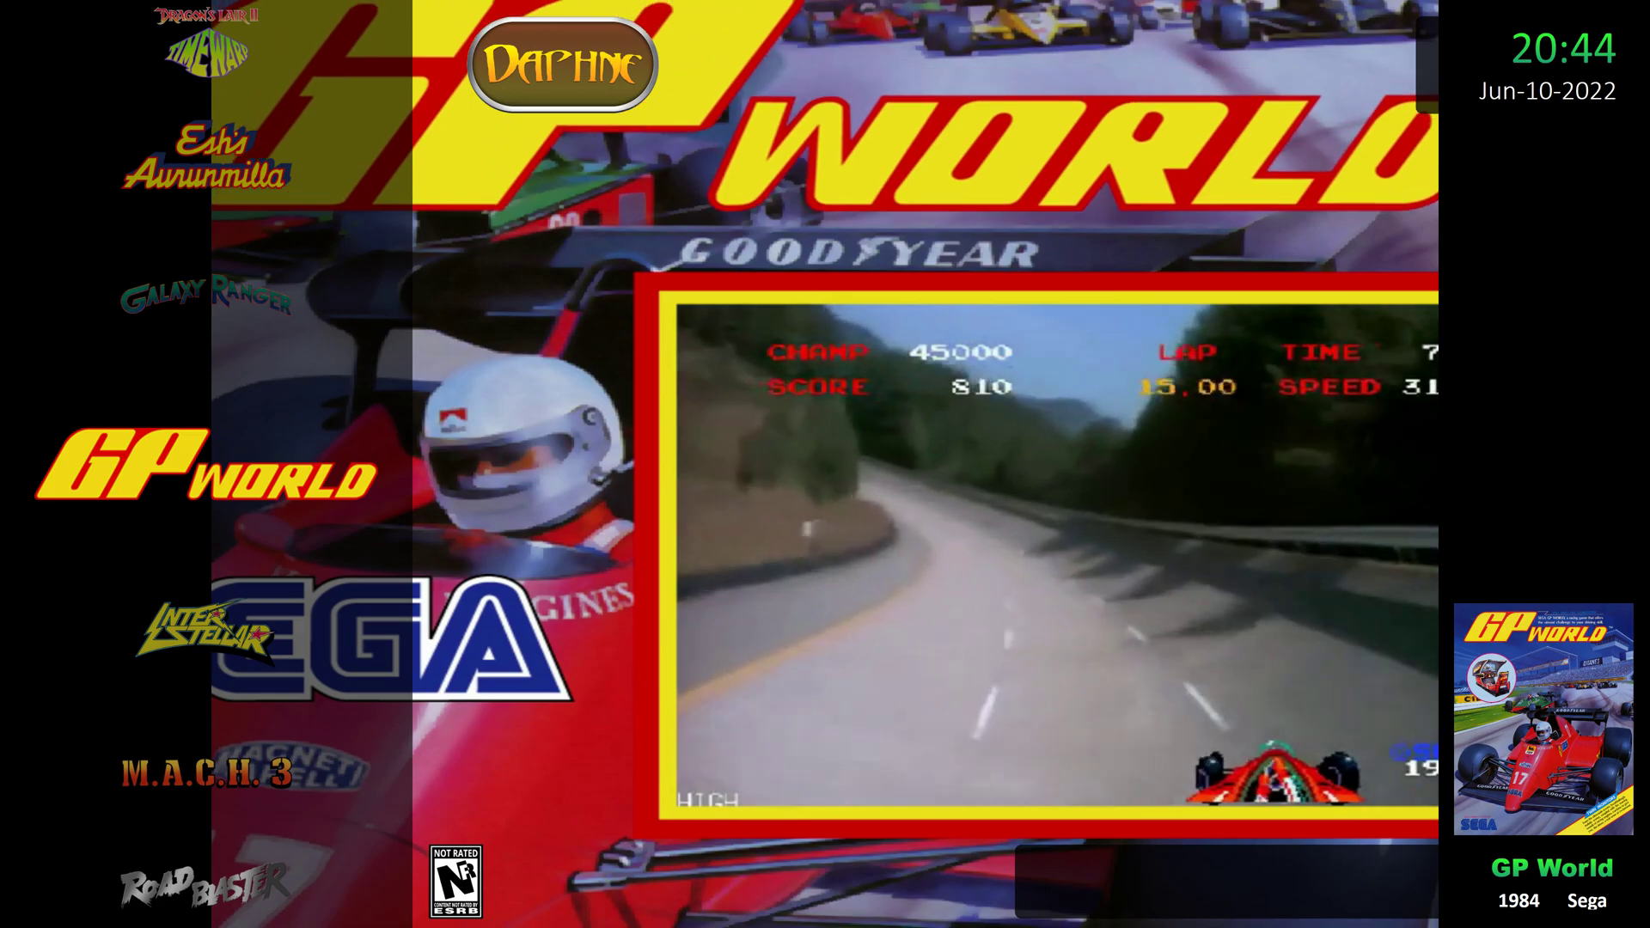
key(Down)
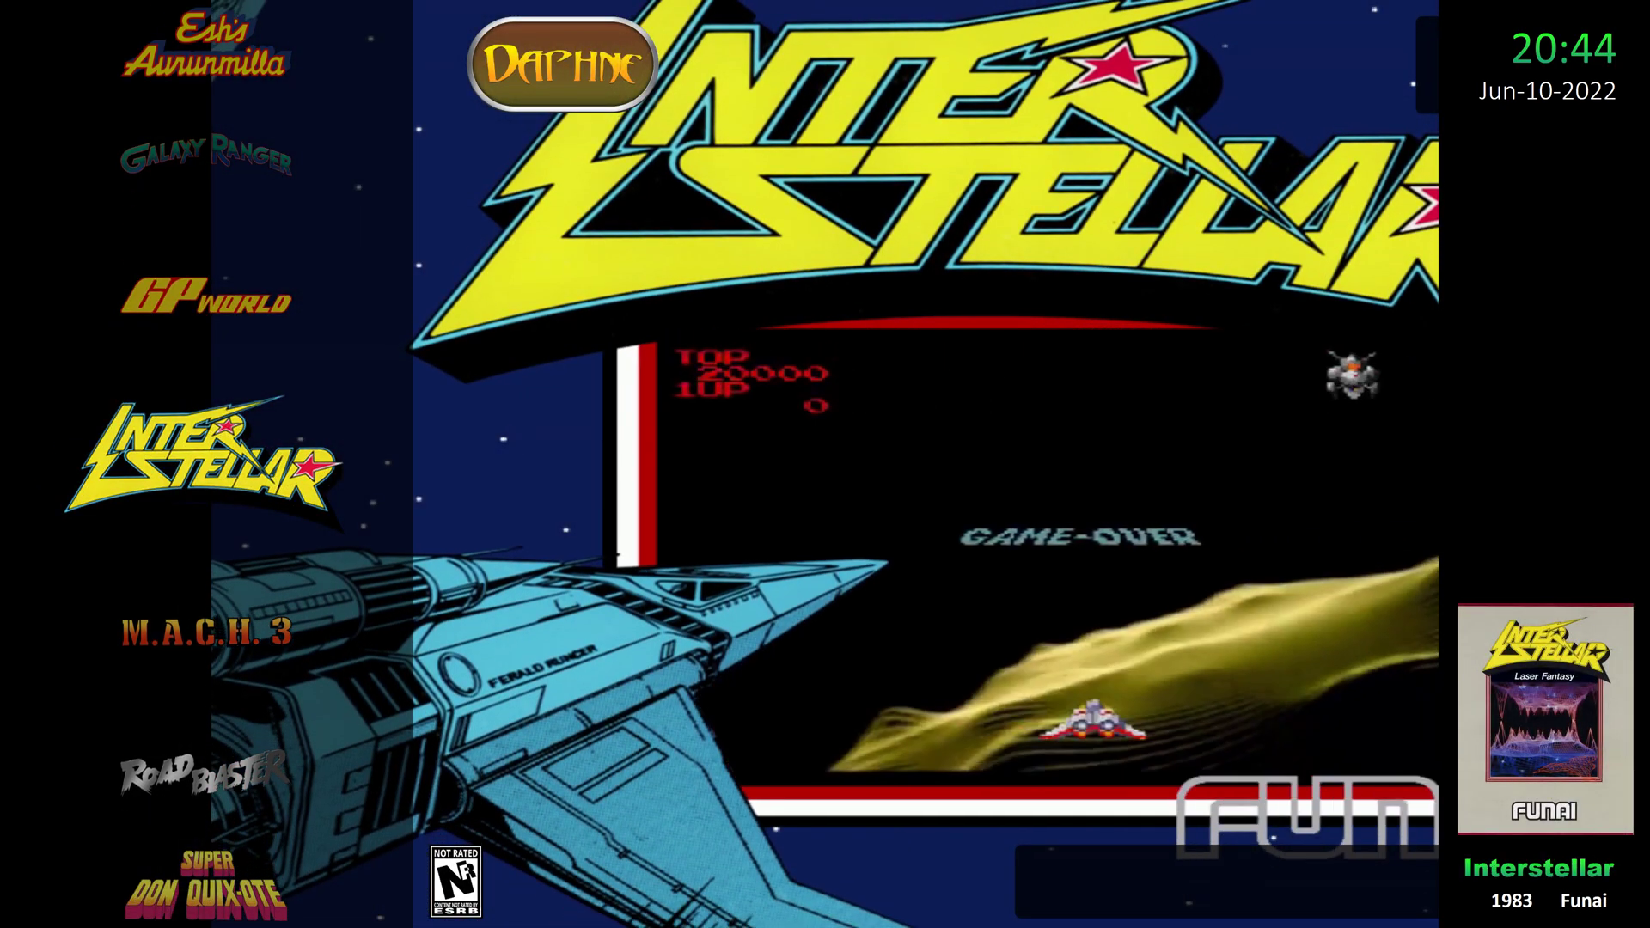
key(Down)
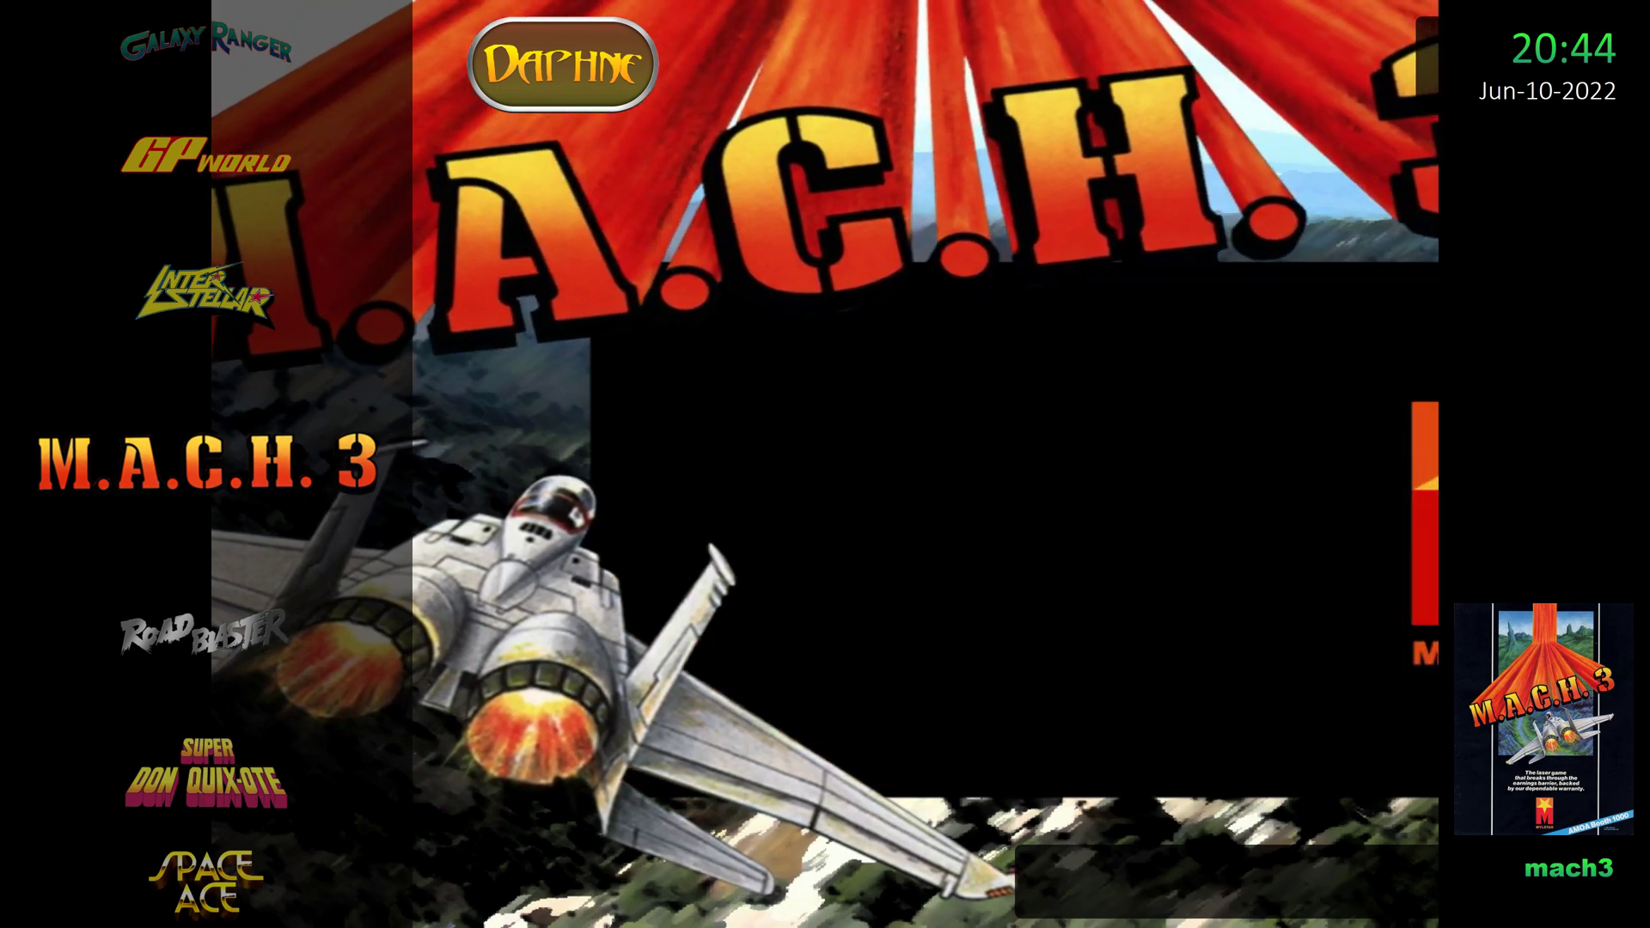
key(Down)
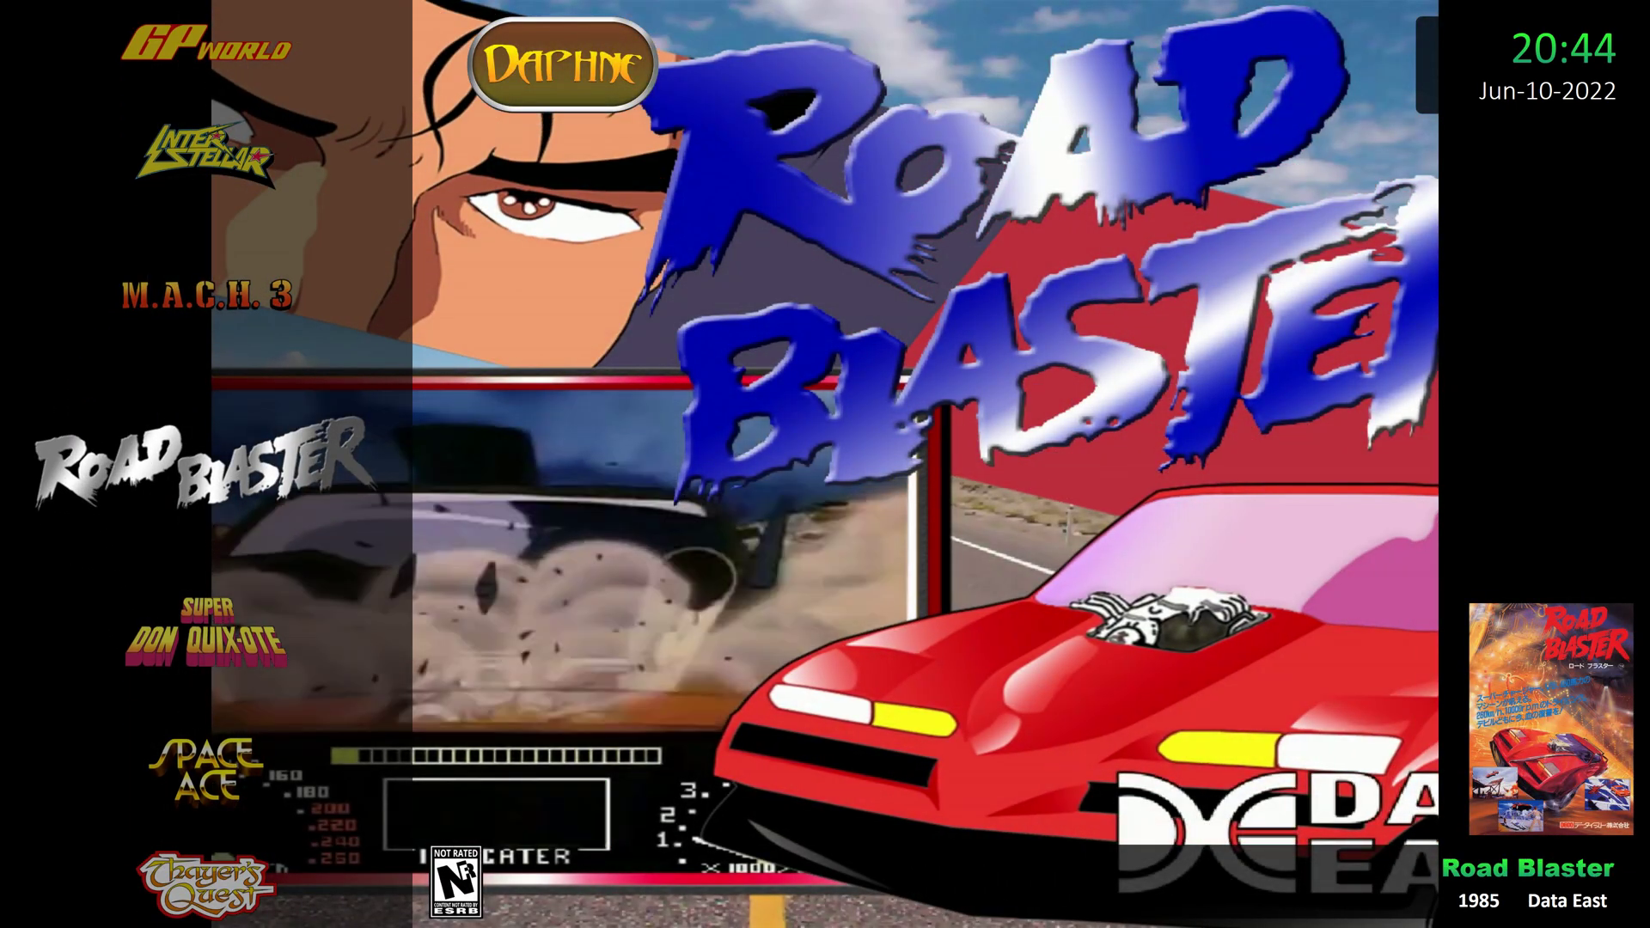
key(Down)
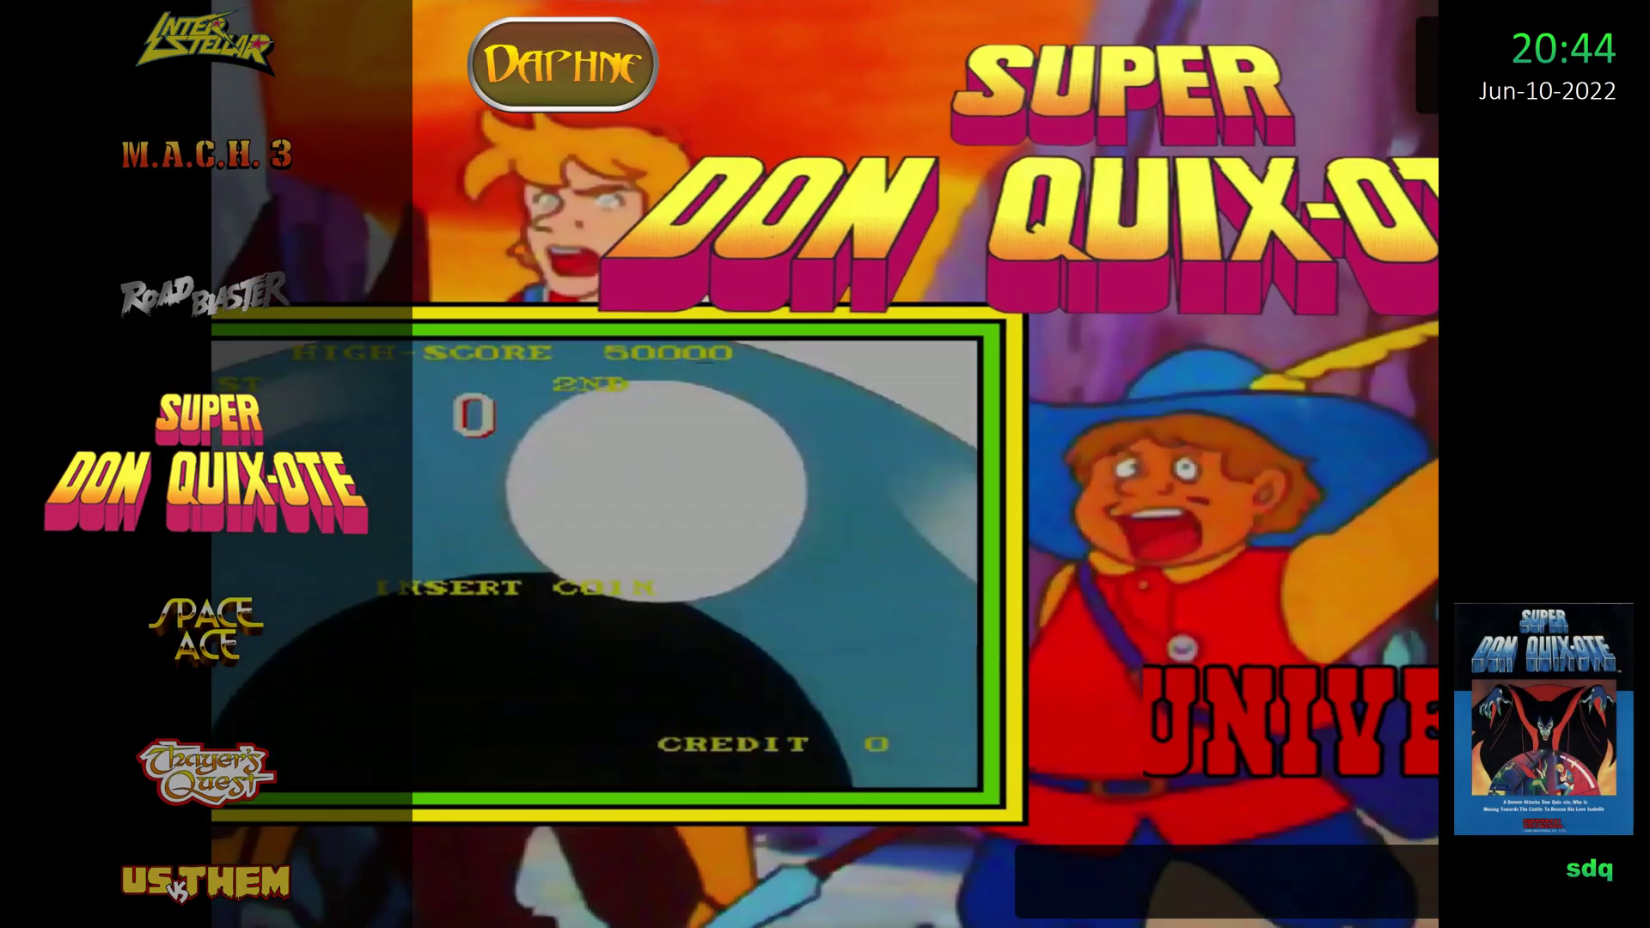
key(Down)
key(Down)
key(Down)
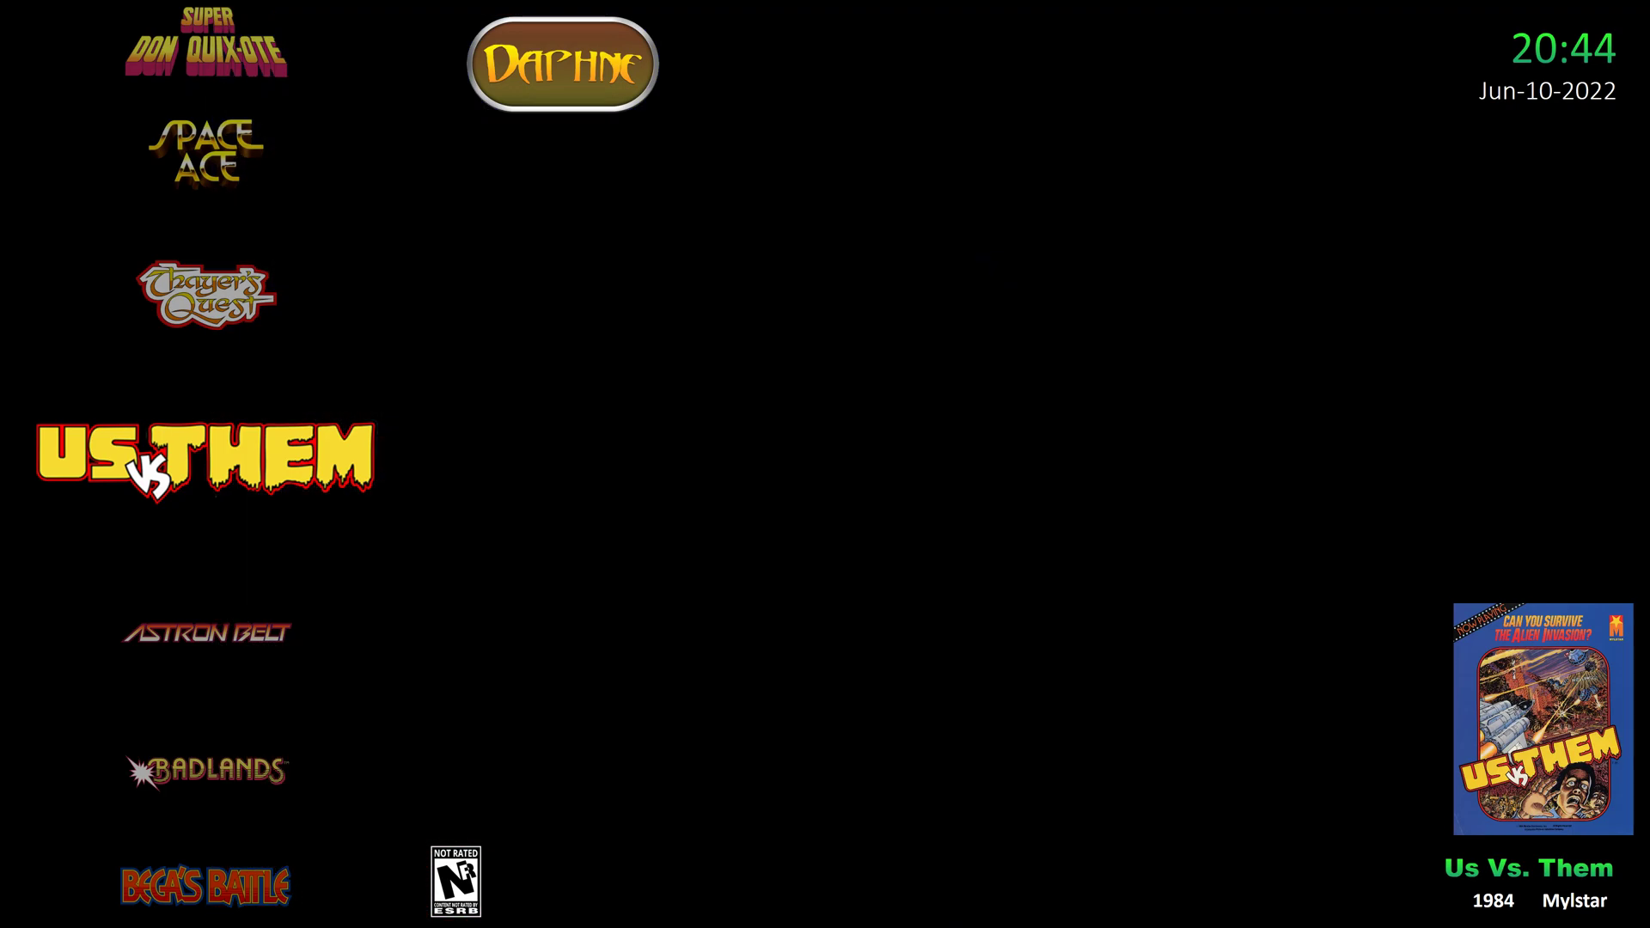
key(Escape)
key(Escape)
Switch to the Consoles category and scroll past SEGA CD and PS3 to Nintendo 64.
key(Down)
key(Down)
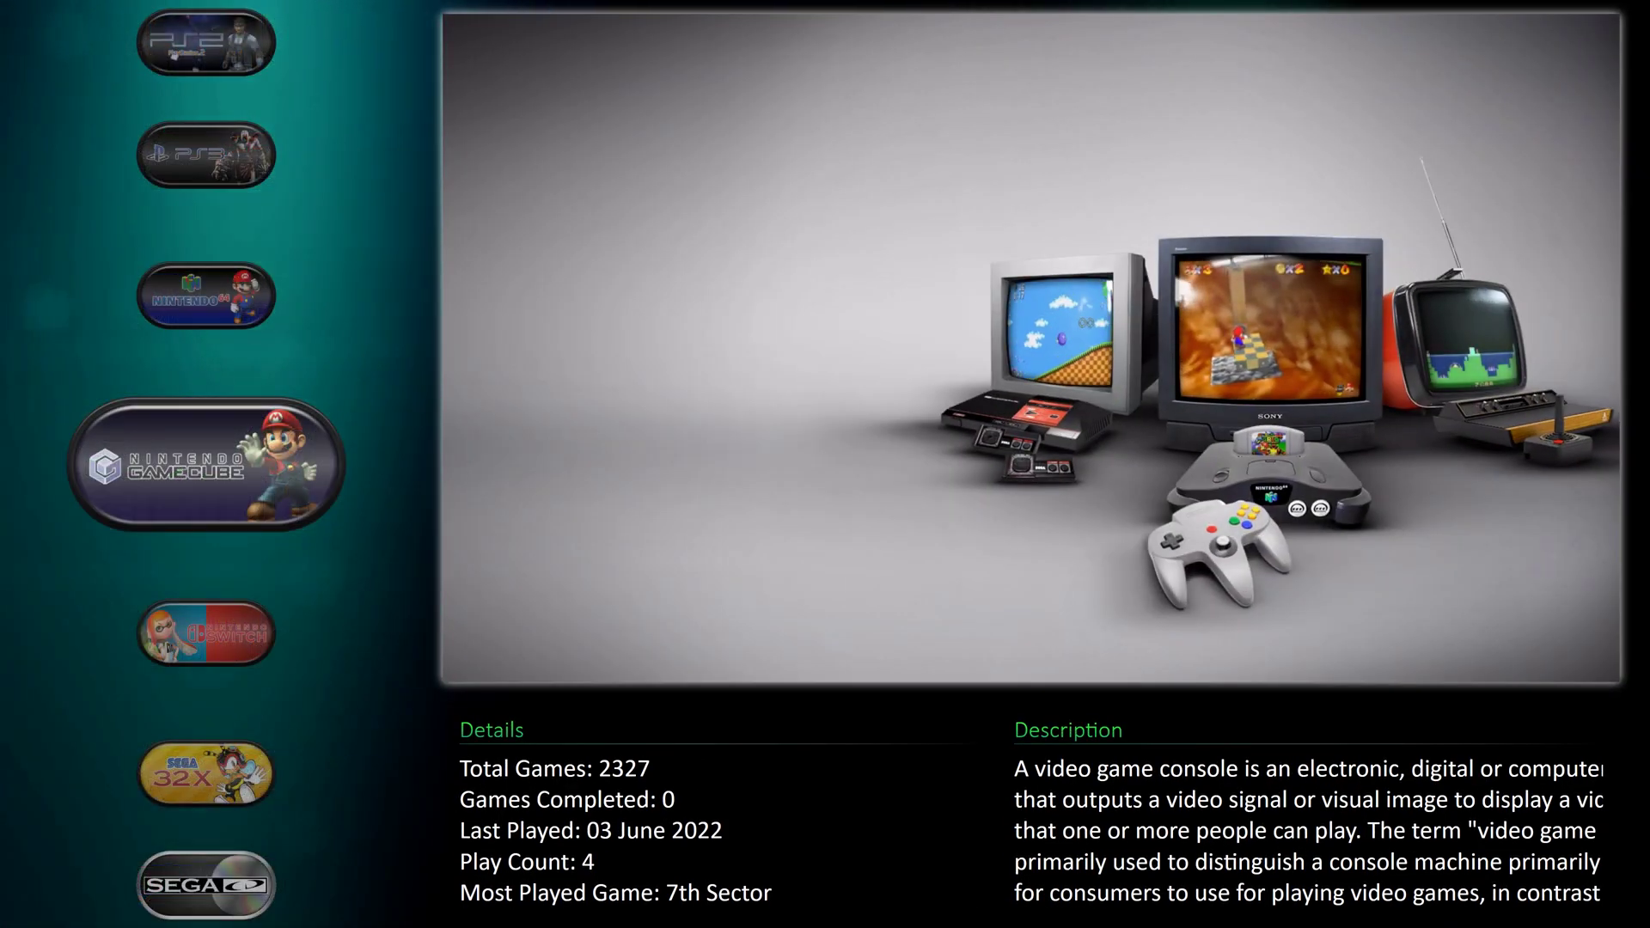
key(Down)
key(Down)
key(Down)
key(Down)
key(Down)
key(Down)
key(Down)
key(Down)
key(Down)
key(Down)
key(Down)
key(Down)
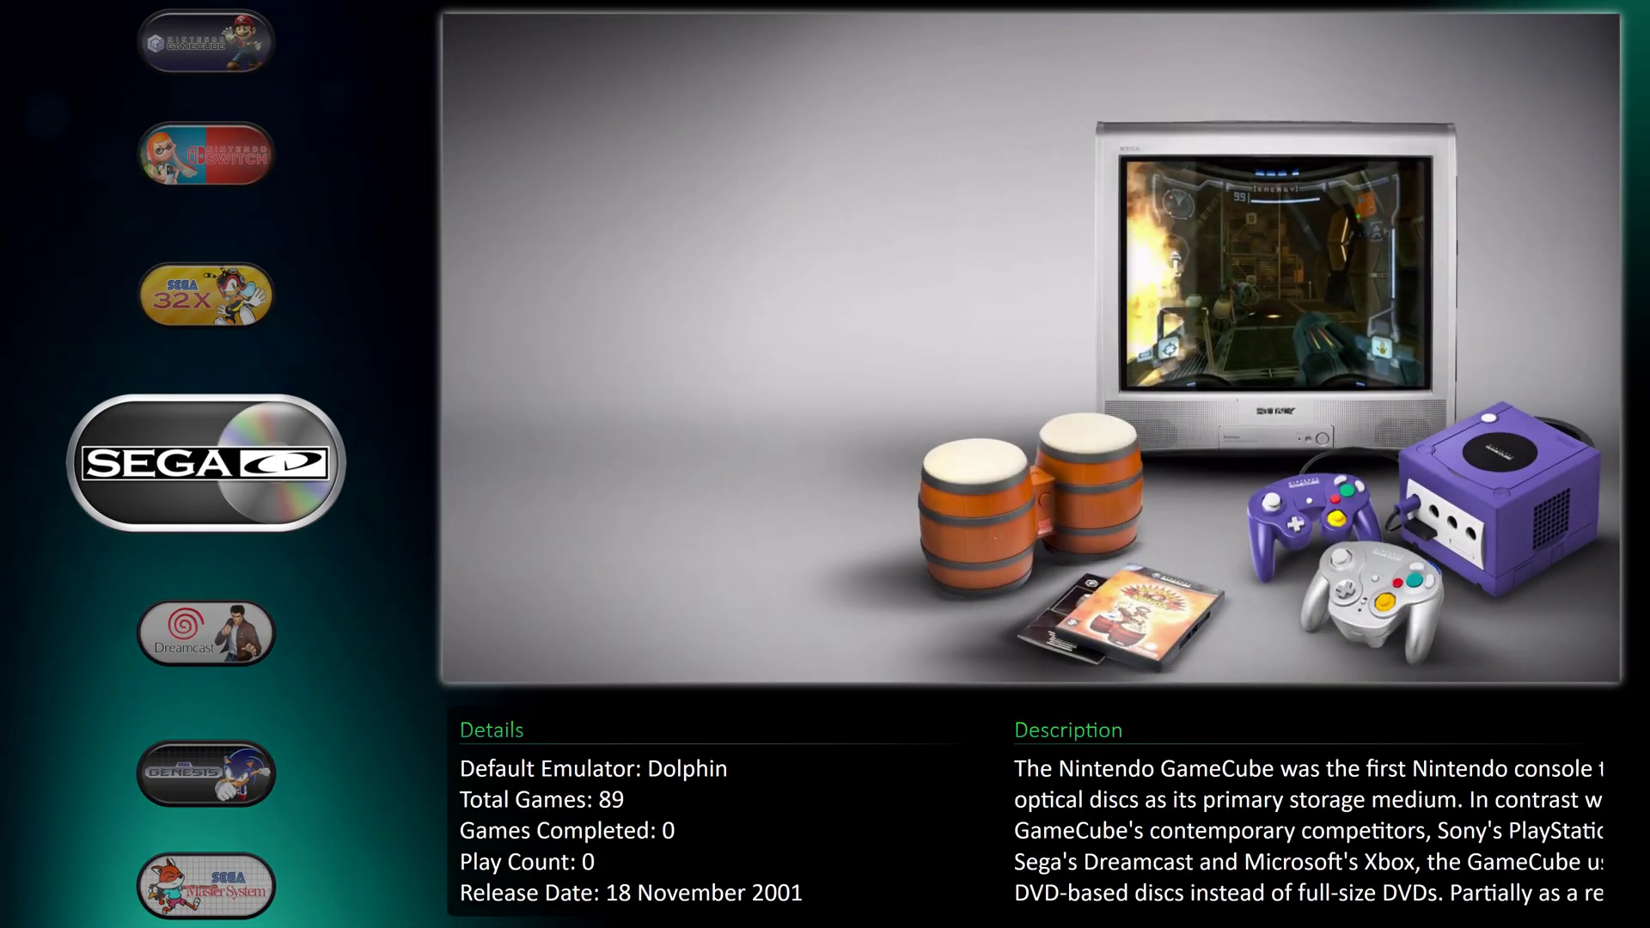
key(Down)
key(Down)
key(Down)
key(Down)
key(Down)
key(Down)
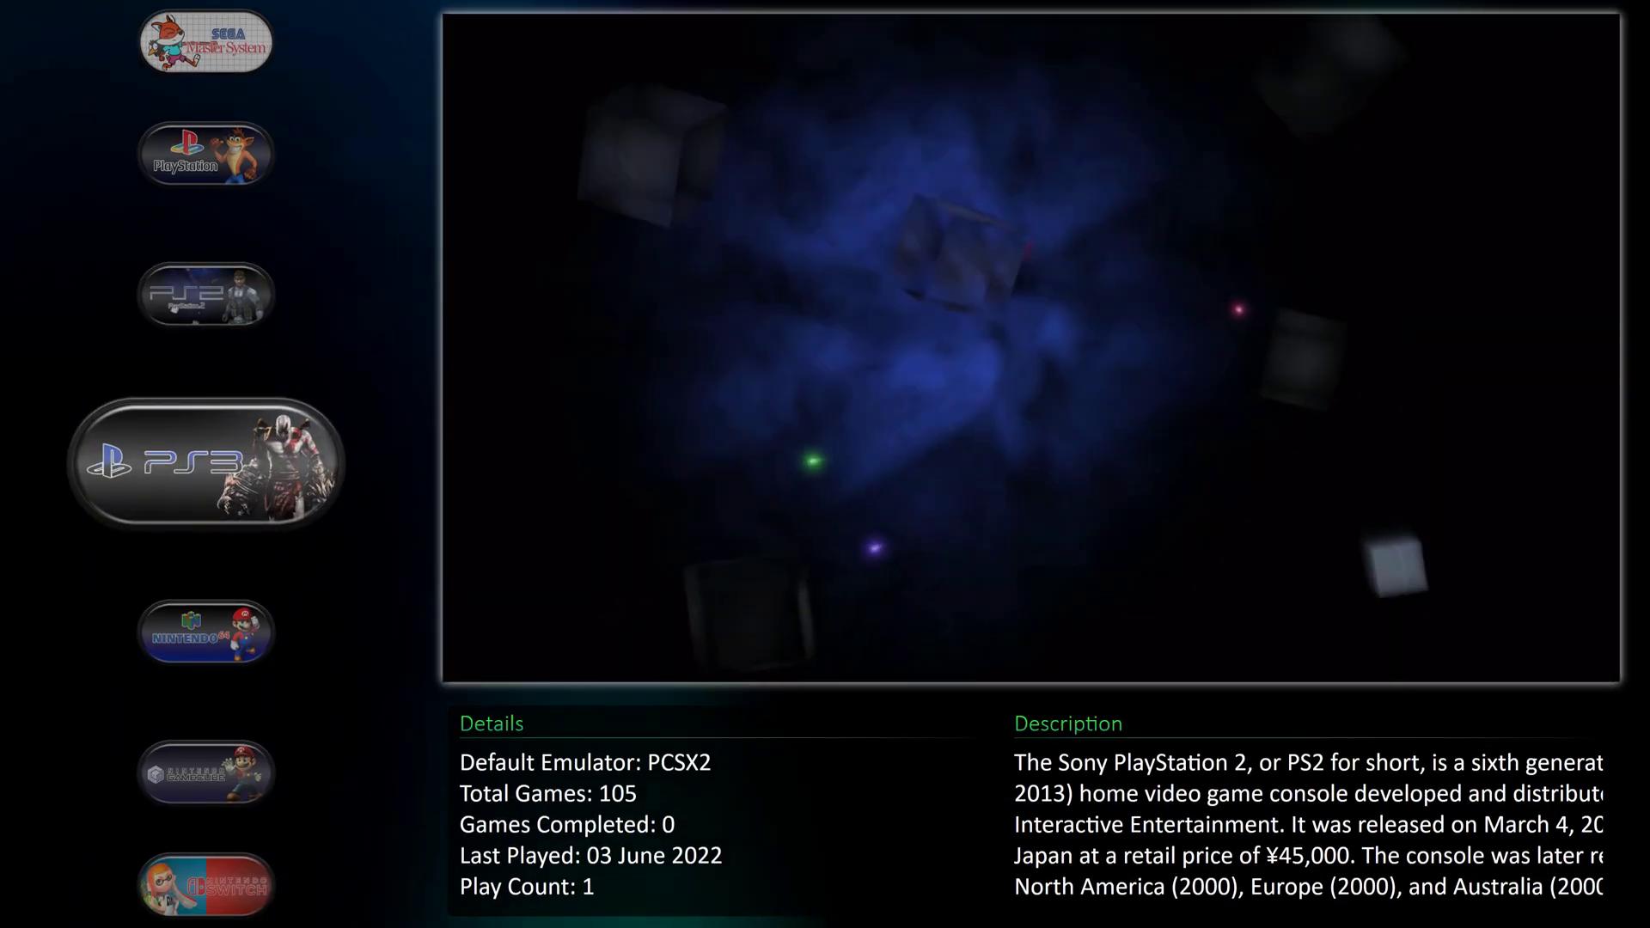
key(Down)
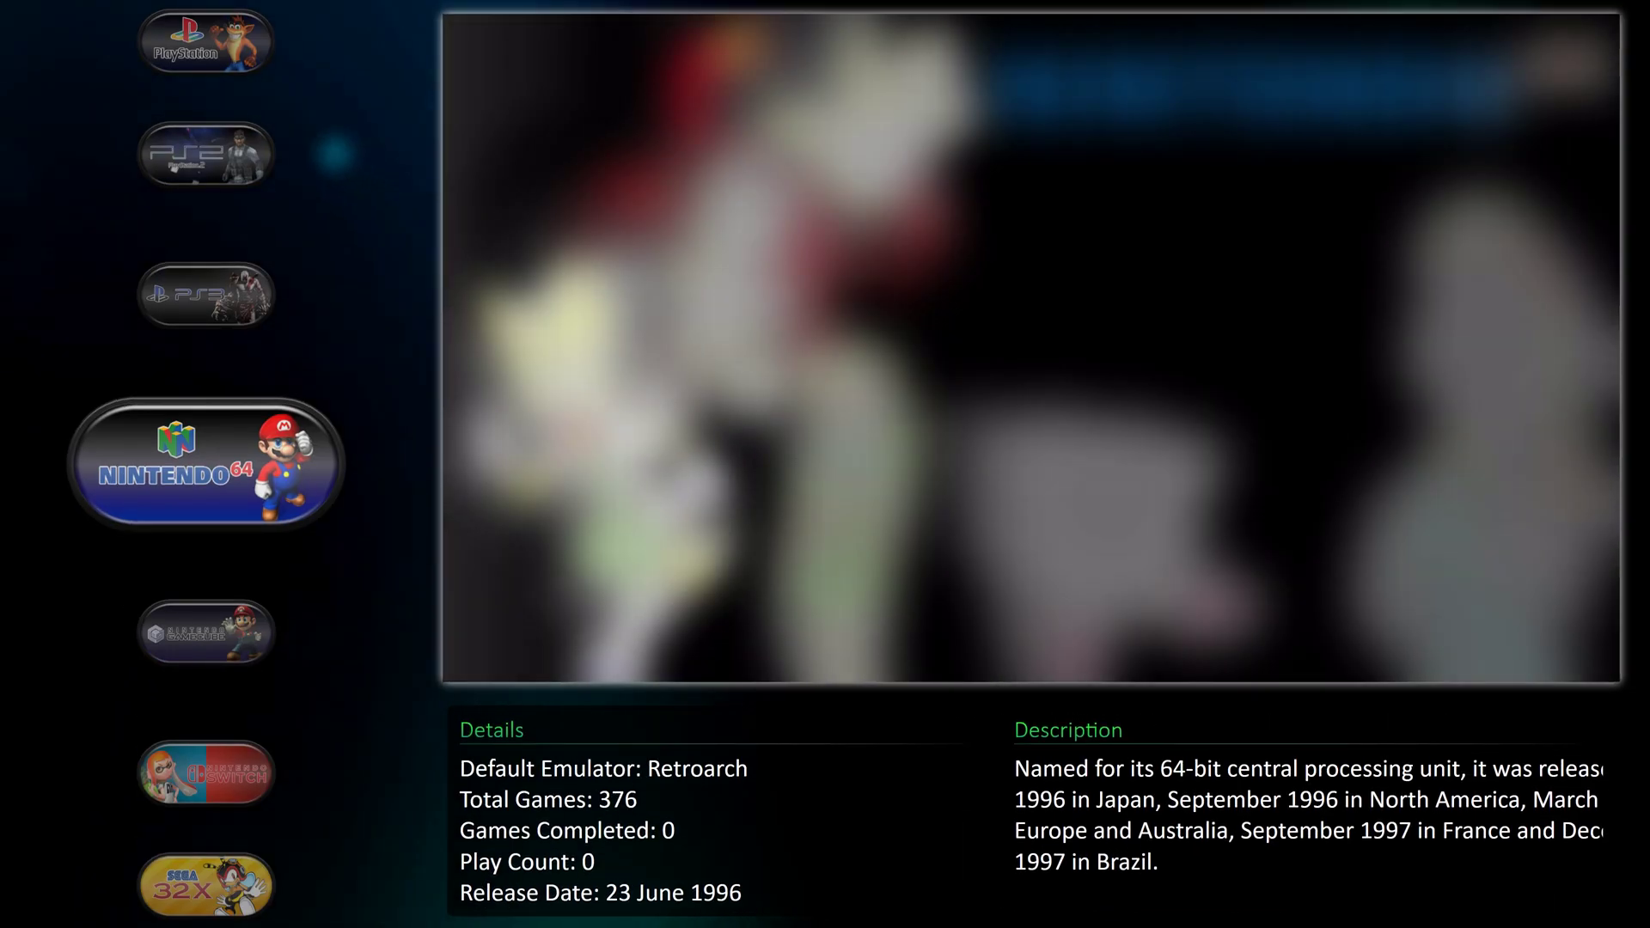